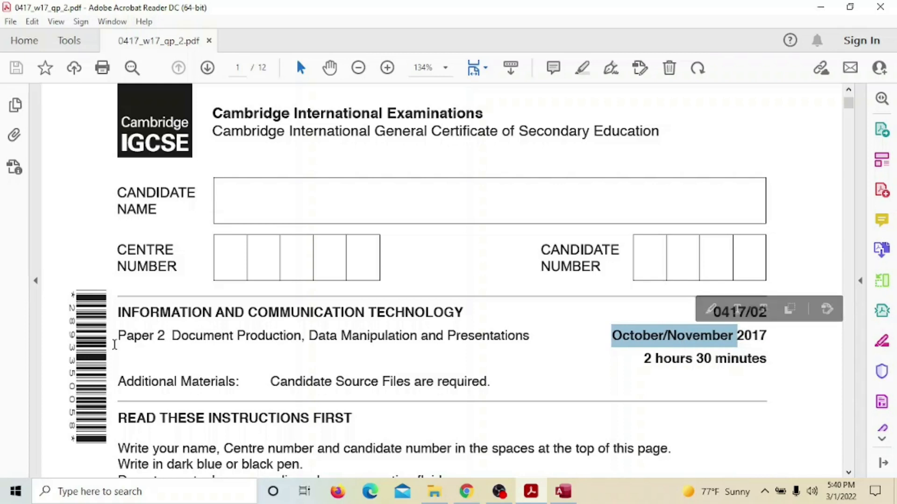
# Examine the paper title on the cover page and find the Task 3 – Database section on page 5.
pyautogui.moveTo(119, 336); pyautogui.dragTo(234, 337)
pyautogui.click(247, 361)
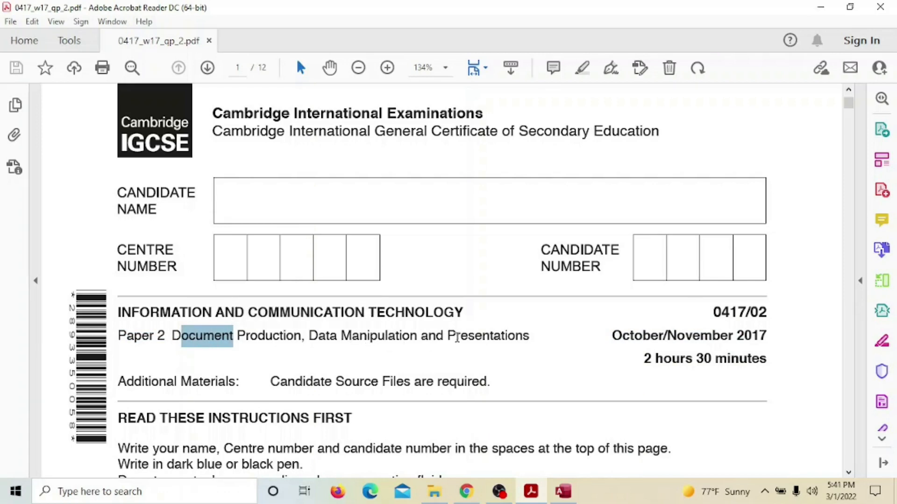
pyautogui.moveTo(457, 337); pyautogui.dragTo(501, 337)
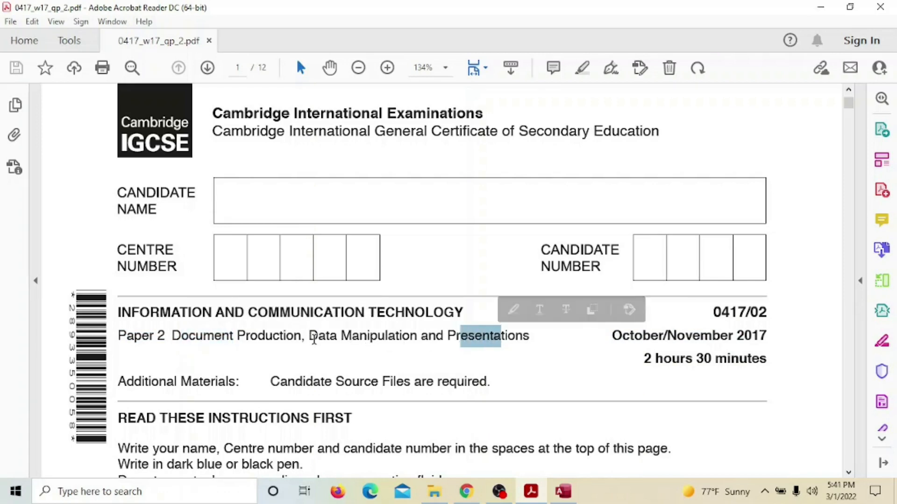
pyautogui.moveTo(310, 337); pyautogui.dragTo(378, 338)
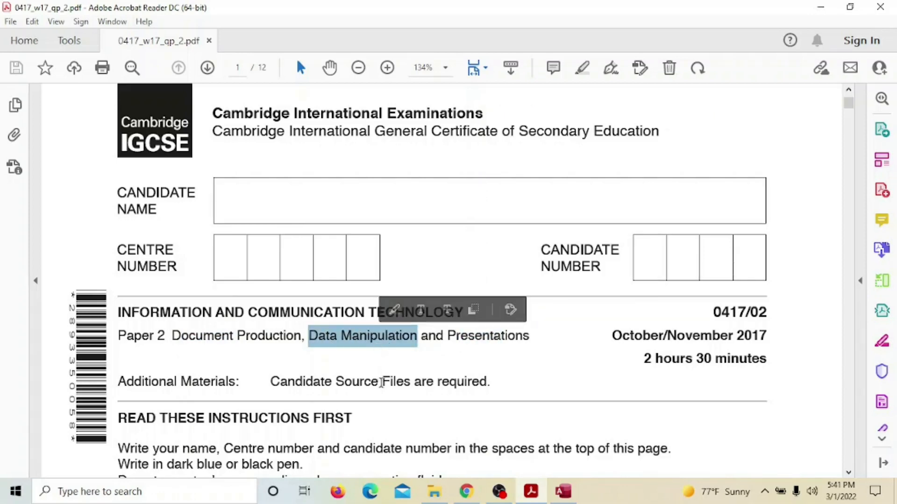
pyautogui.scroll(-10, 381, 381)
pyautogui.scroll(-20, 383, 367)
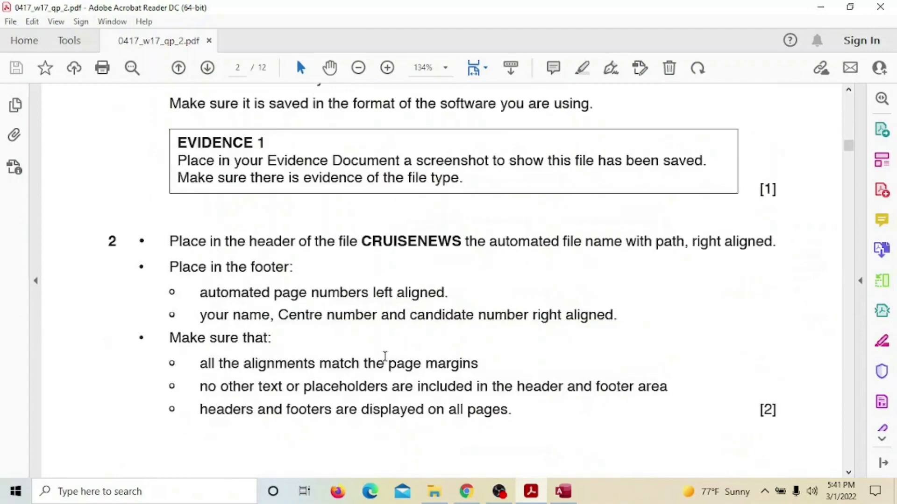
pyautogui.scroll(-20, 391, 353)
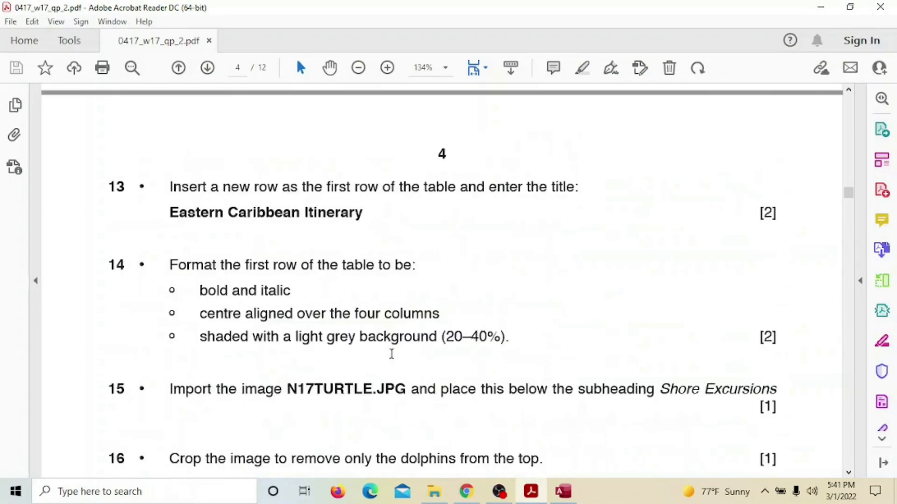
pyautogui.scroll(-6, 392, 360)
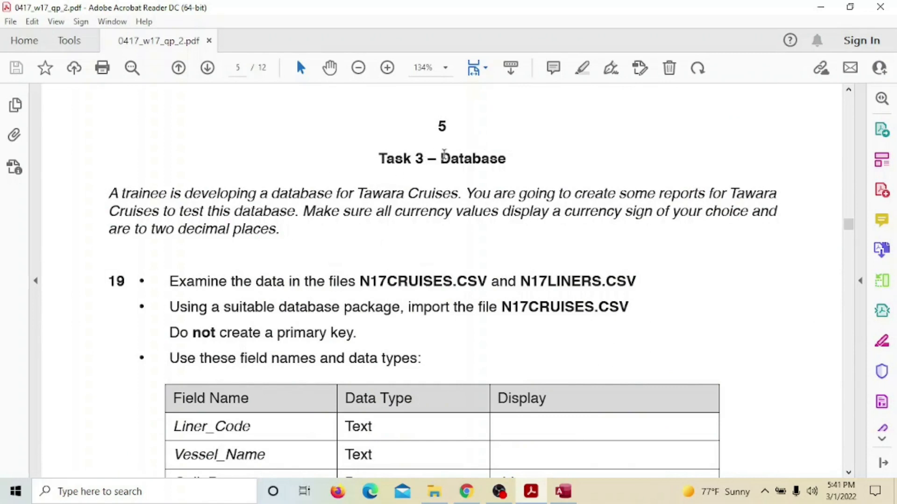
# Read the Task 3 introduction and question 19's instructions about the N17CRUISES.CSV and N17LINERS.CSV files.
pyautogui.moveTo(444, 158); pyautogui.dragTo(508, 160)
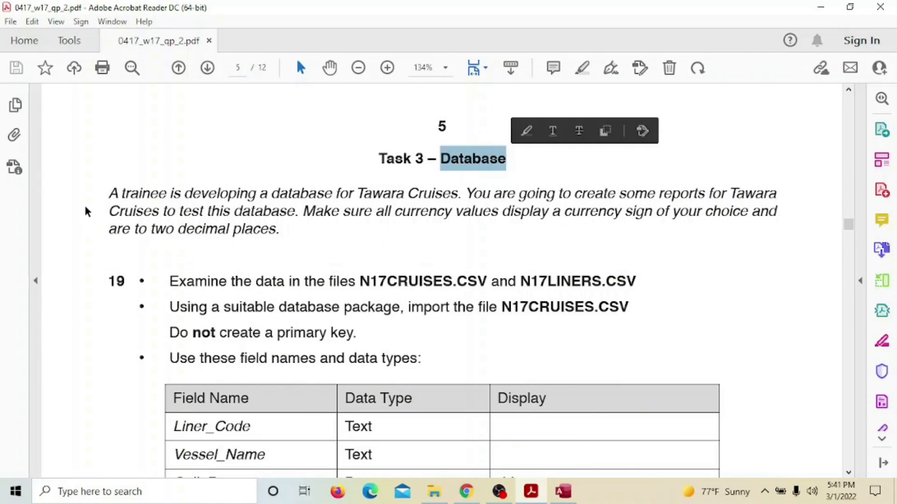
pyautogui.moveTo(105, 191); pyautogui.dragTo(750, 195)
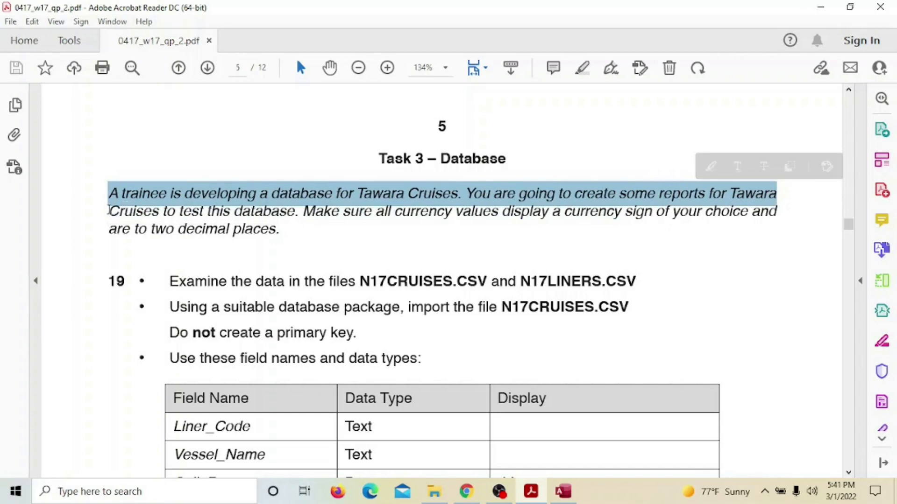
pyautogui.moveTo(111, 212); pyautogui.dragTo(681, 221)
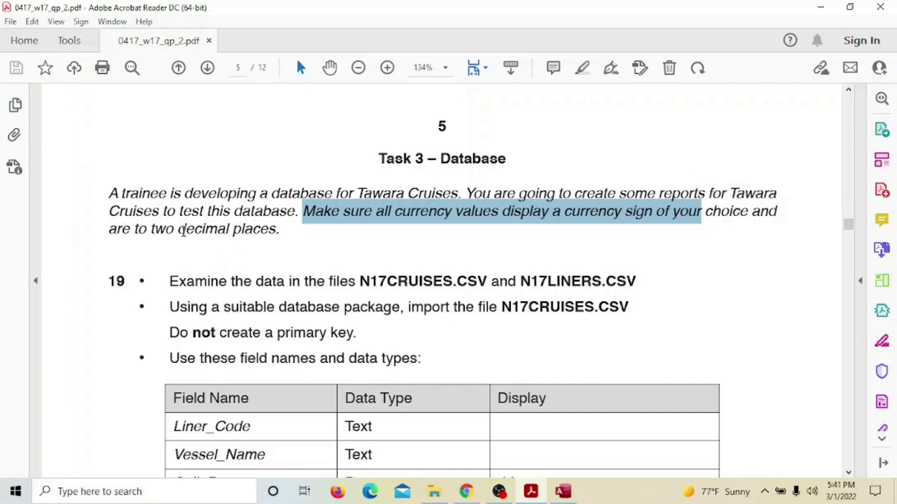
pyautogui.moveTo(179, 230); pyautogui.dragTo(281, 229)
pyautogui.click(338, 251)
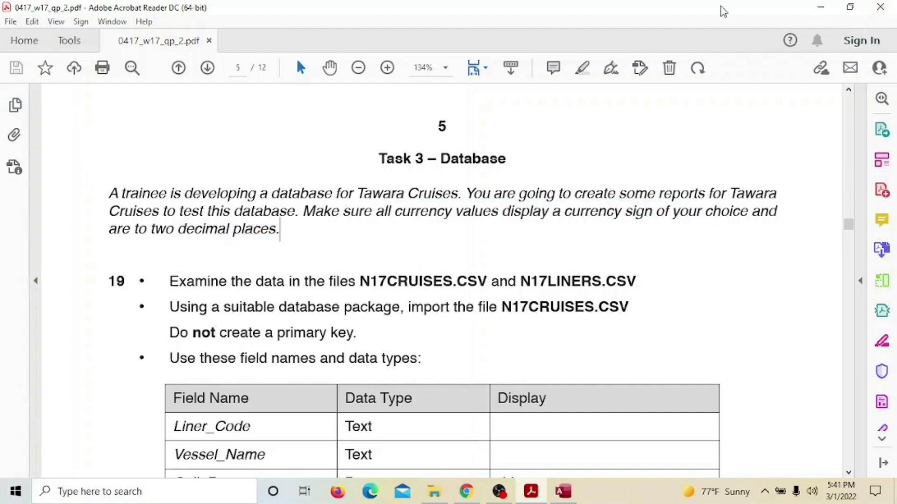
pyautogui.scroll(-2, 511, 198)
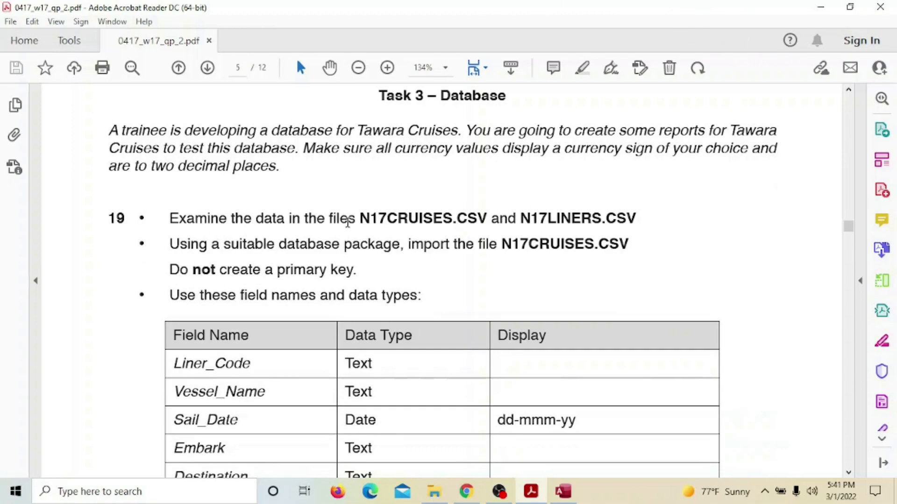
pyautogui.moveTo(370, 219); pyautogui.dragTo(455, 226)
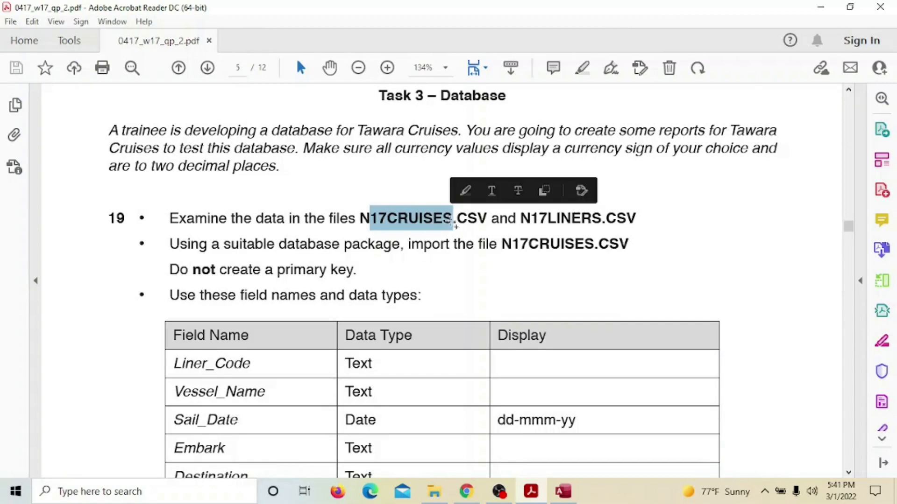
pyautogui.moveTo(522, 218); pyautogui.dragTo(628, 215)
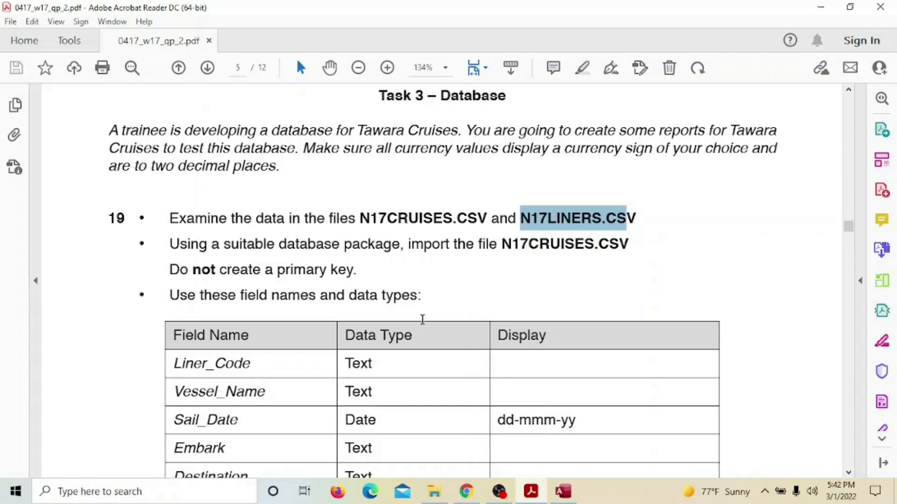
pyautogui.moveTo(279, 244); pyautogui.dragTo(450, 246)
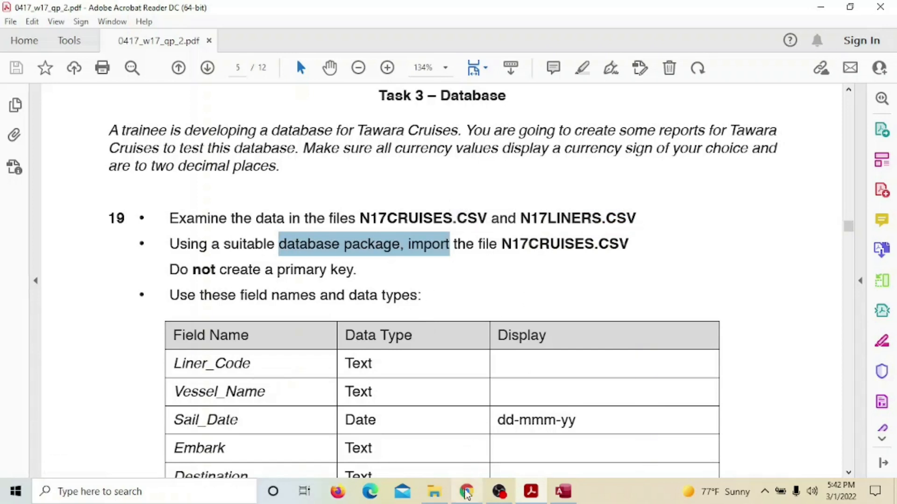
# Switch to the PAPER 2 folder in File Explorer and open the N17CRUISES CSV file with Excel.
pyautogui.click(435, 492)
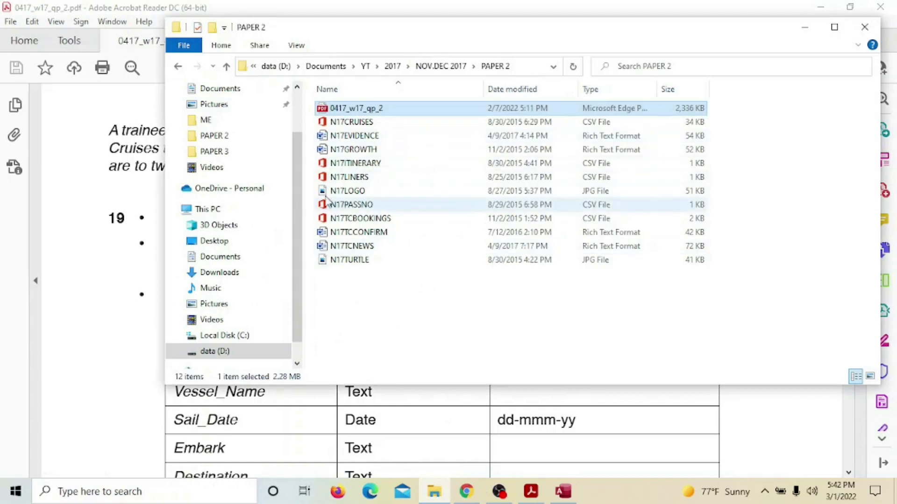
pyautogui.click(365, 123)
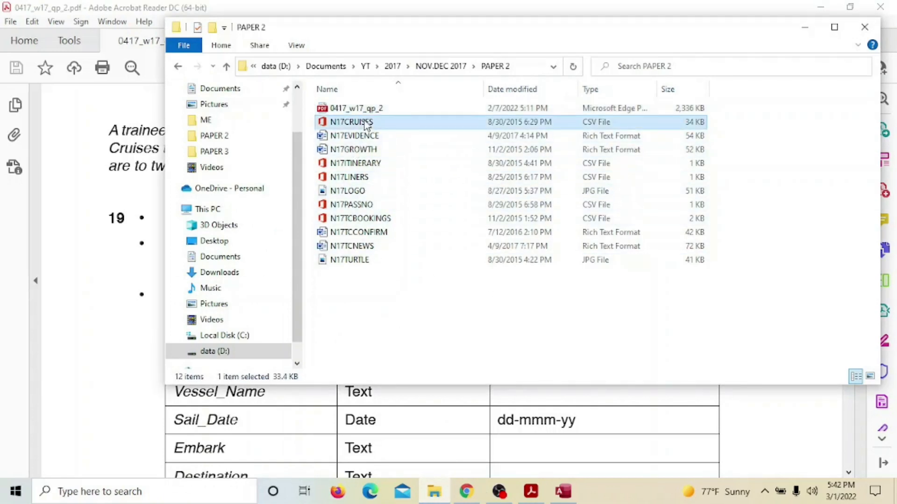
pyautogui.rightClick(396, 122)
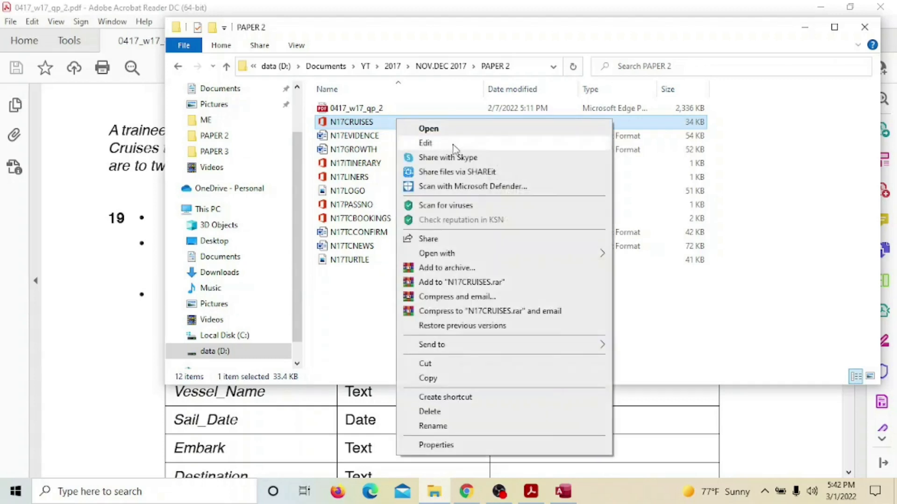
pyautogui.moveTo(558, 259)
pyautogui.click(637, 254)
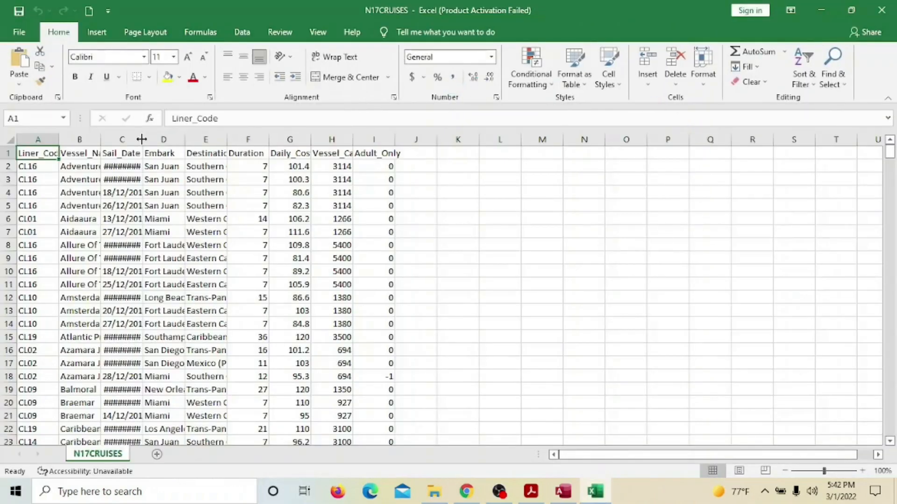
# Widen the Sail_Date column enough to show full dates, dismissing the Office activation notice.
pyautogui.moveTo(142, 140); pyautogui.dragTo(168, 140)
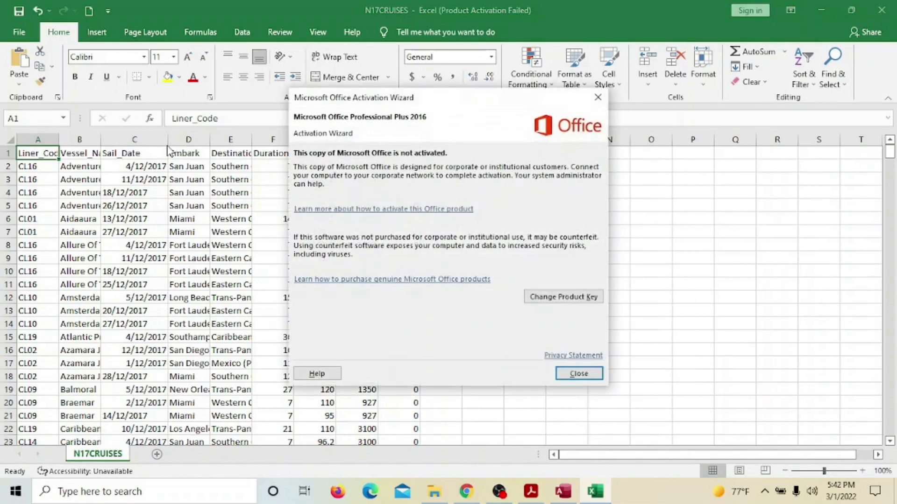
pyautogui.click(591, 374)
pyautogui.moveTo(168, 139); pyautogui.dragTo(180, 146)
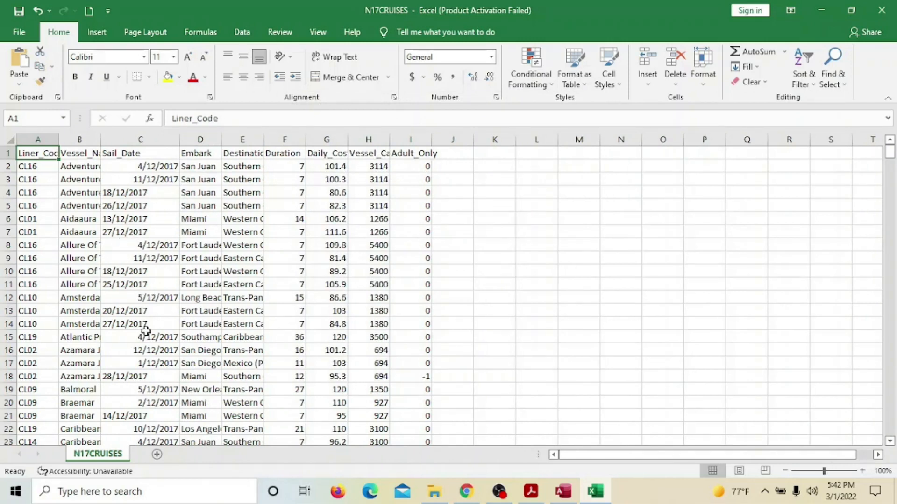
# Examine the date format and alignment in the Sail_Date column throughout the cruise records.
pyautogui.click(137, 169)
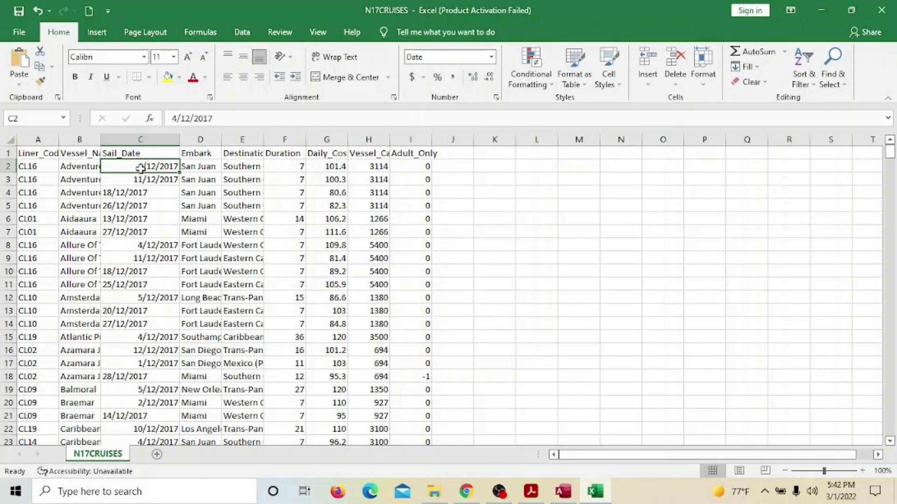
pyautogui.click(149, 246)
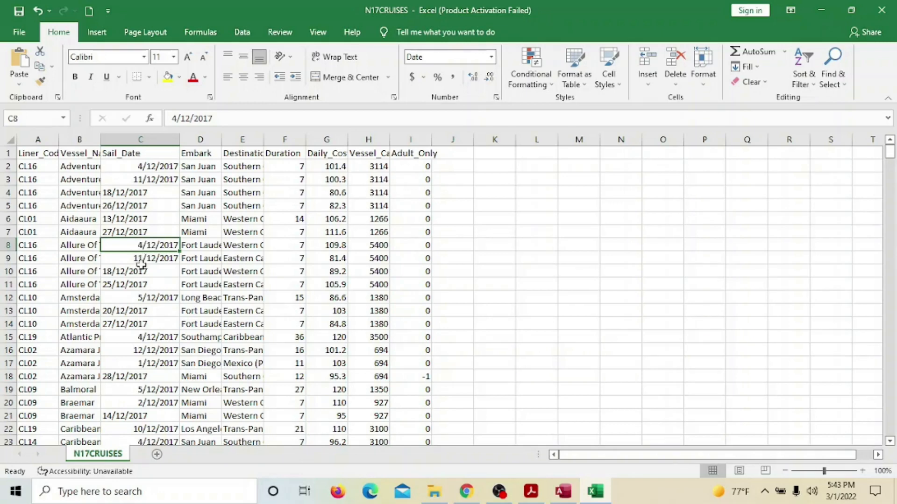
pyautogui.scroll(-8, 142, 299)
pyautogui.scroll(-4, 142, 298)
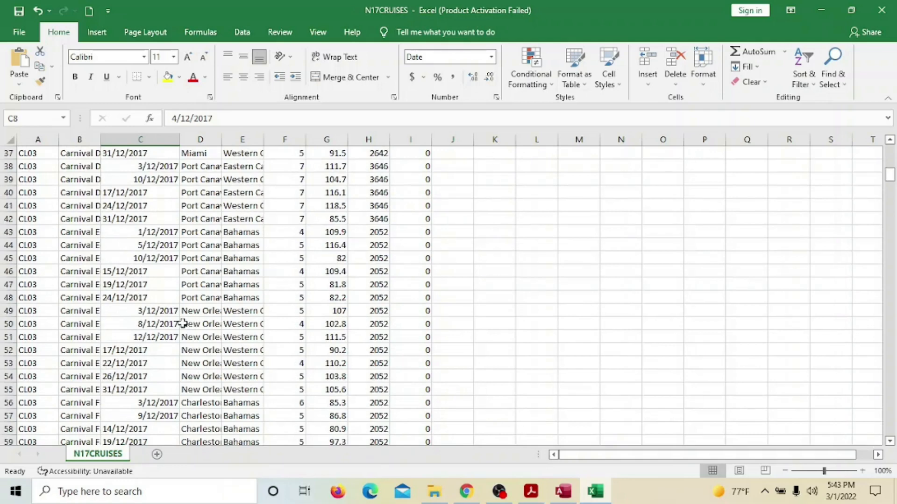
pyautogui.scroll(-20, 180, 323)
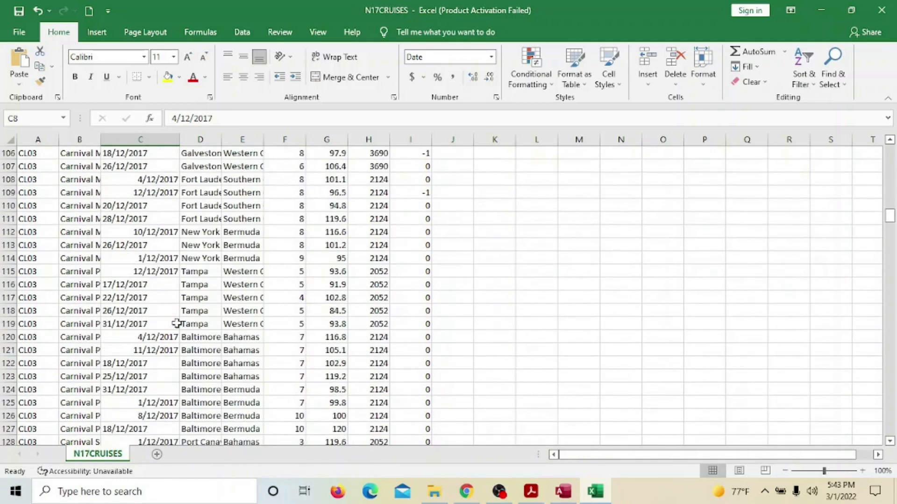
pyautogui.scroll(-3, 177, 323)
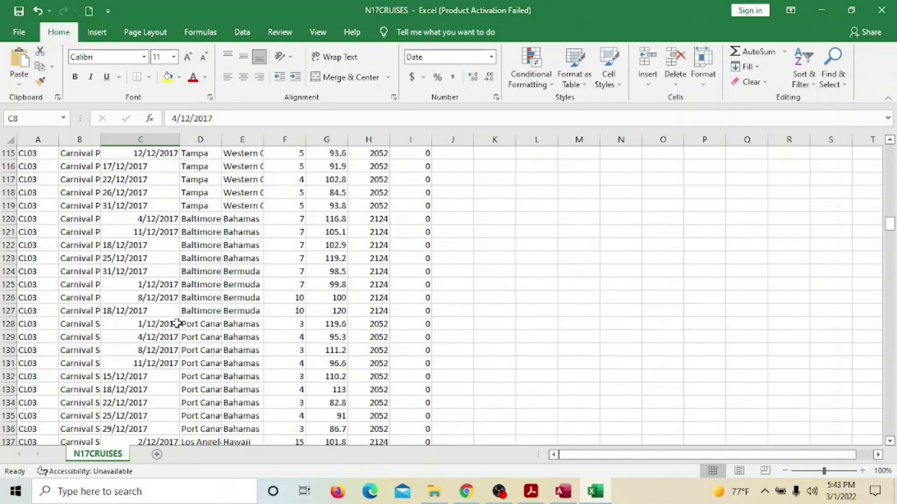
pyautogui.scroll(-14, 177, 323)
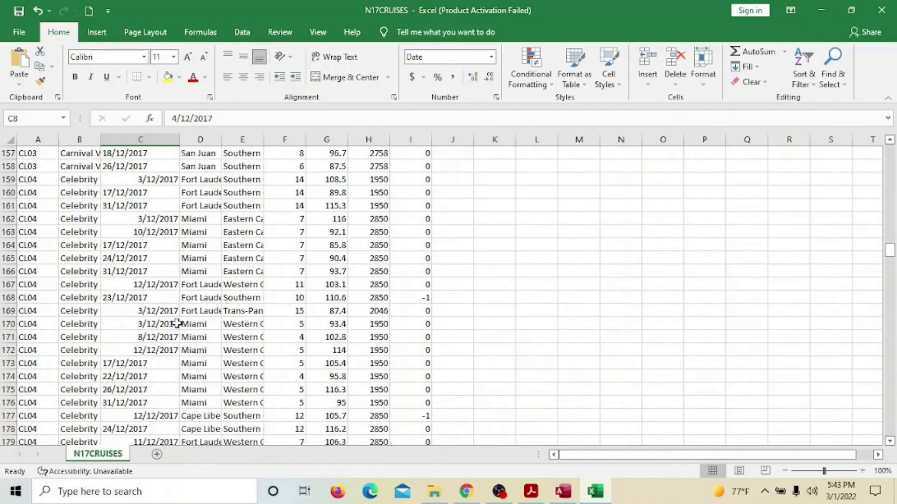
pyautogui.scroll(-9, 176, 324)
pyautogui.scroll(20, 176, 324)
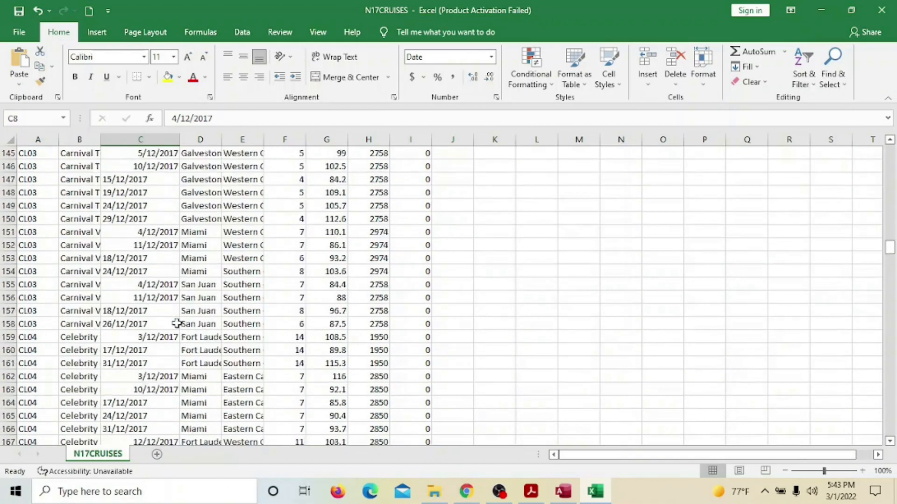
pyautogui.scroll(12, 176, 323)
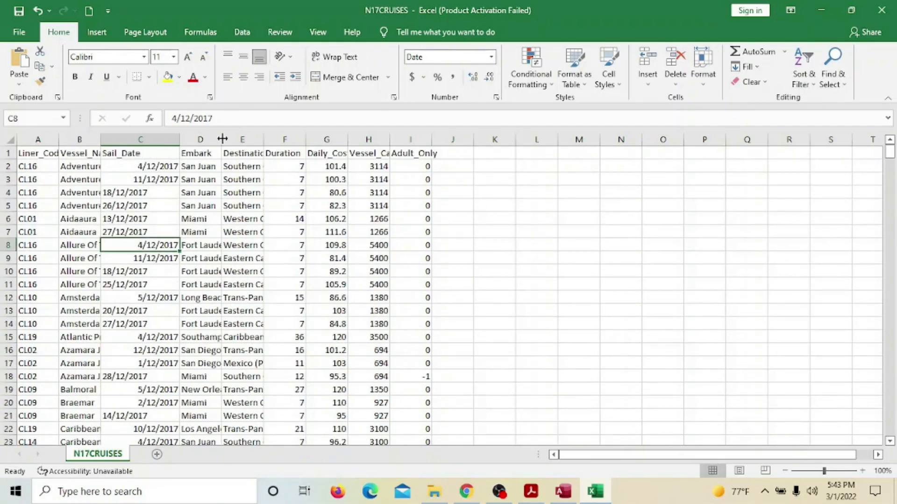
# Widen the Embark, Destination, Vessel_Name and Daily_Cost columns to show their full contents.
pyautogui.moveTo(221, 139); pyautogui.dragTo(360, 144)
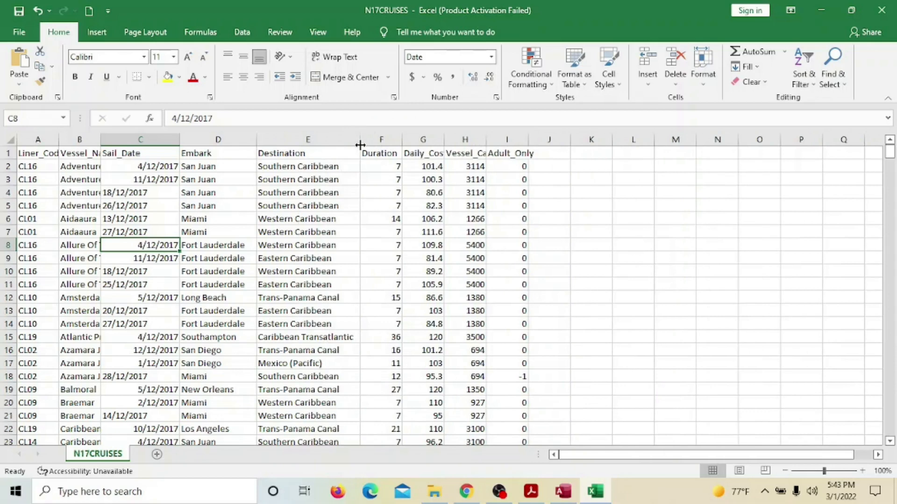
pyautogui.moveTo(100, 141); pyautogui.dragTo(169, 140)
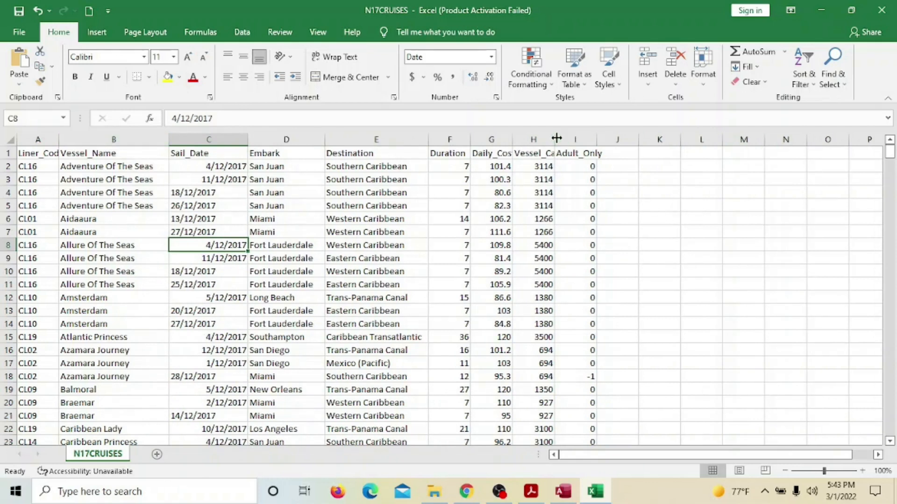
pyautogui.moveTo(512, 137); pyautogui.dragTo(531, 136)
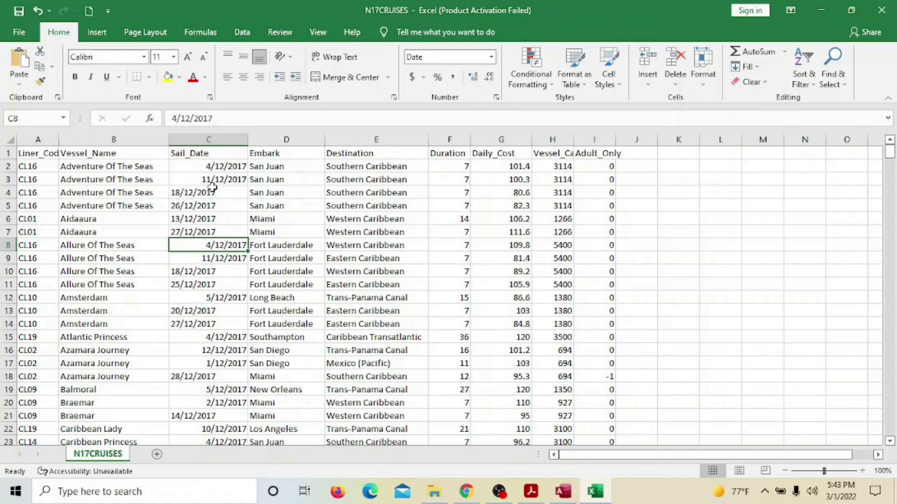
# Look through the N17CRUISES records to compare the left-aligned and right-aligned dates in the Sail_Date column.
pyautogui.scroll(-11, 218, 354)
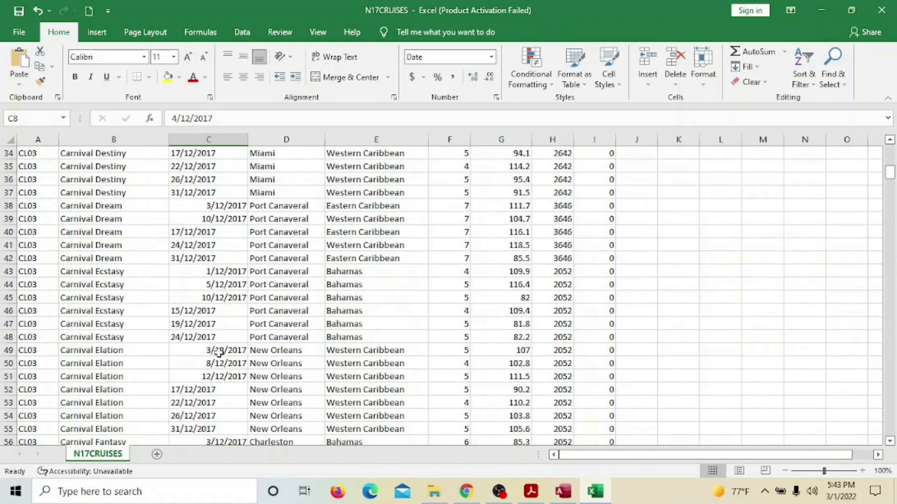
pyautogui.scroll(-10, 219, 353)
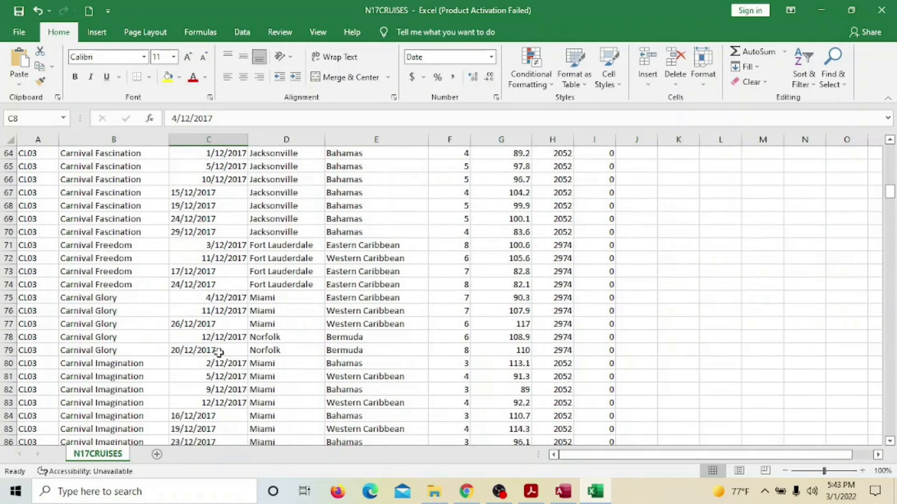
pyautogui.scroll(-13, 219, 353)
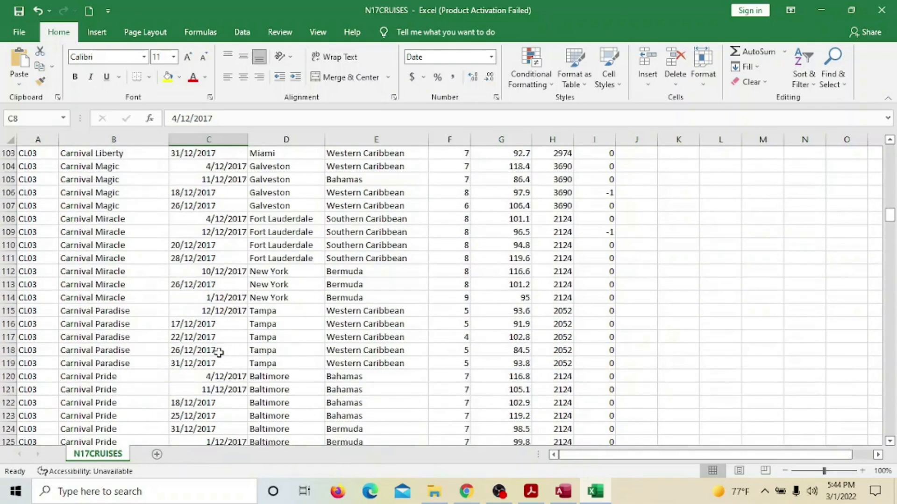
pyautogui.scroll(-7, 219, 353)
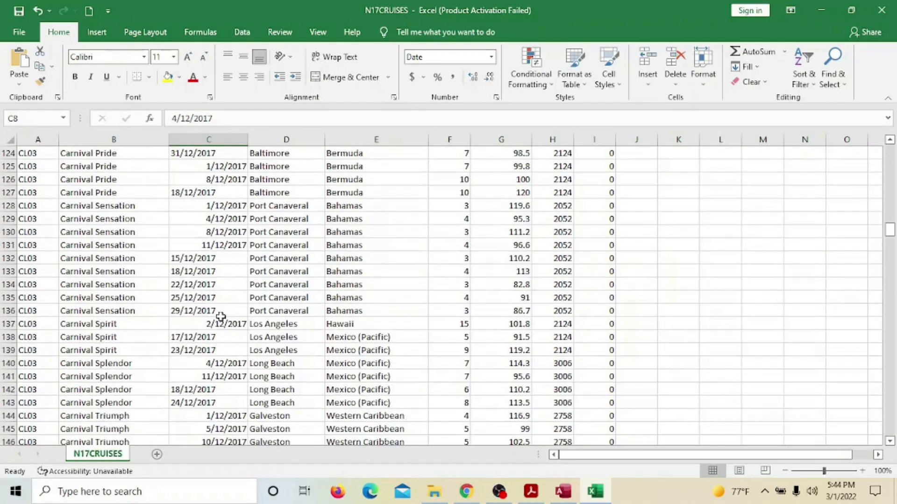
pyautogui.scroll(1, 226, 238)
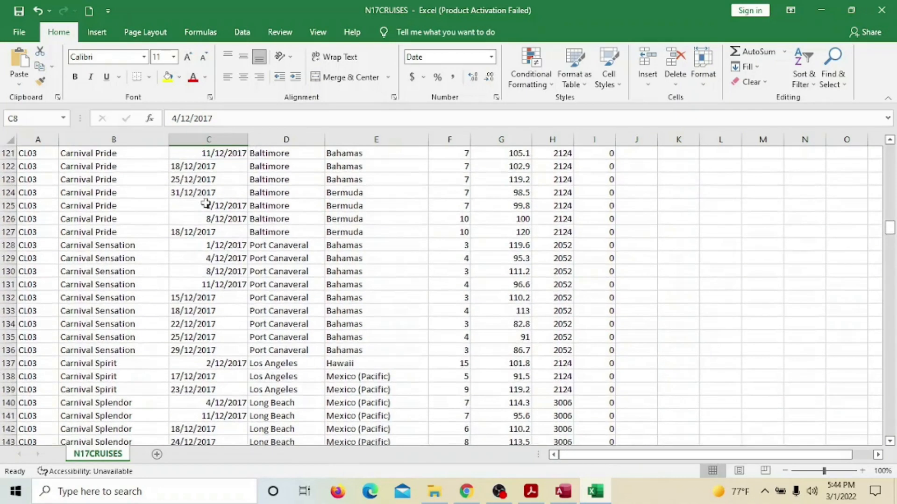
pyautogui.scroll(12, 206, 204)
pyautogui.scroll(13, 194, 218)
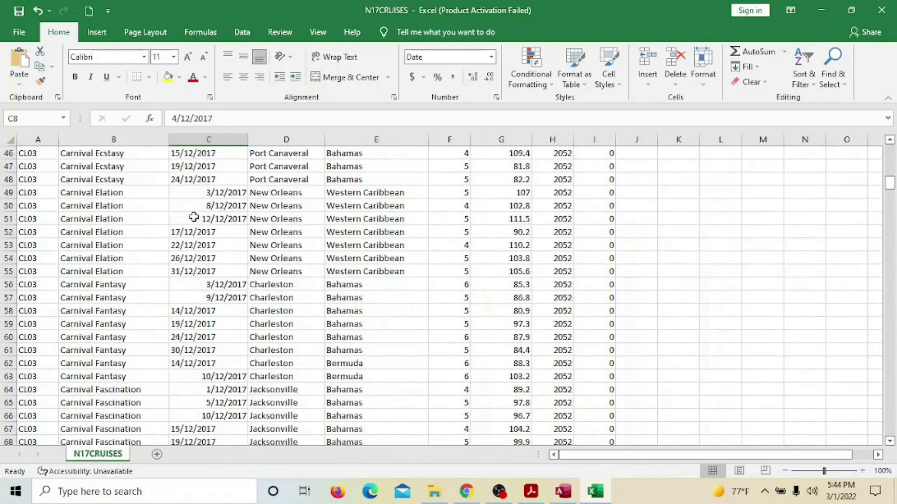
pyautogui.scroll(15, 193, 218)
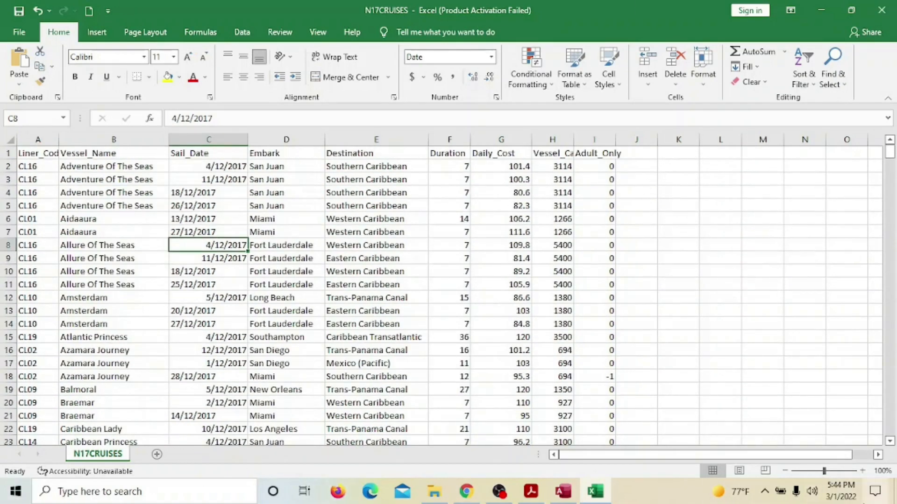
pyautogui.moveTo(858, 499)
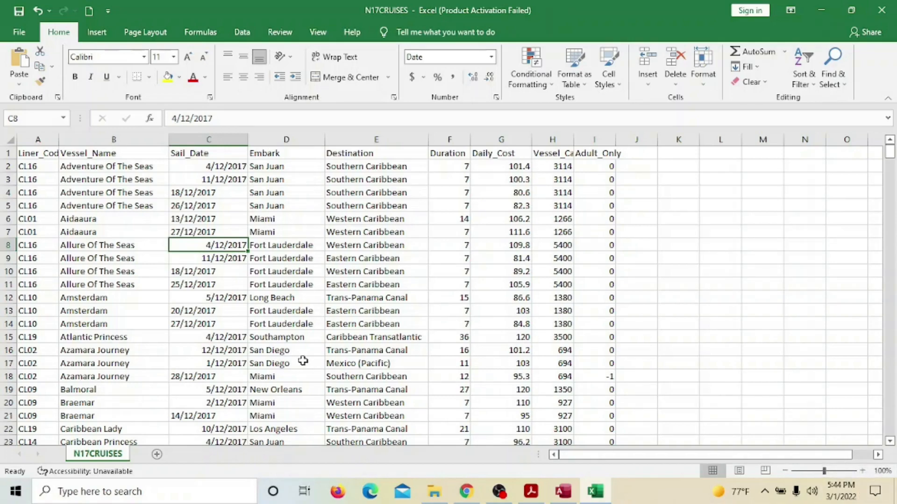
pyautogui.scroll(-4, 193, 362)
pyautogui.scroll(-12, 193, 362)
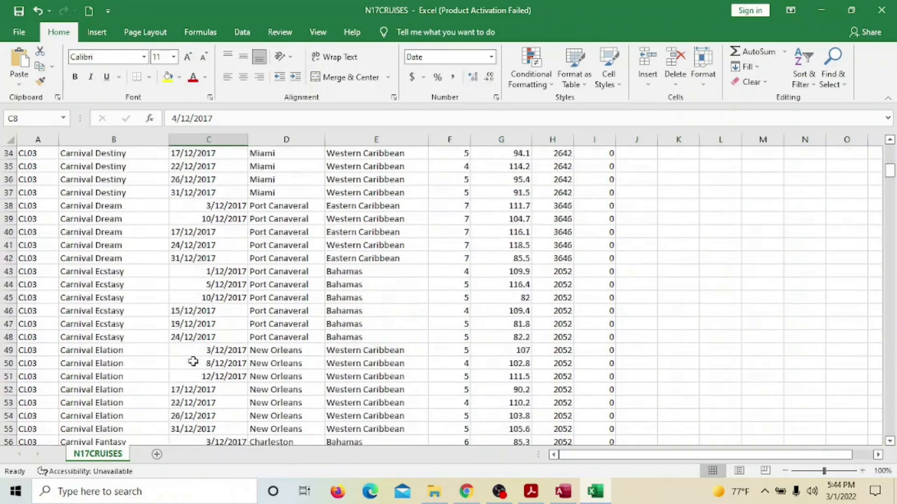
pyautogui.scroll(-8, 193, 362)
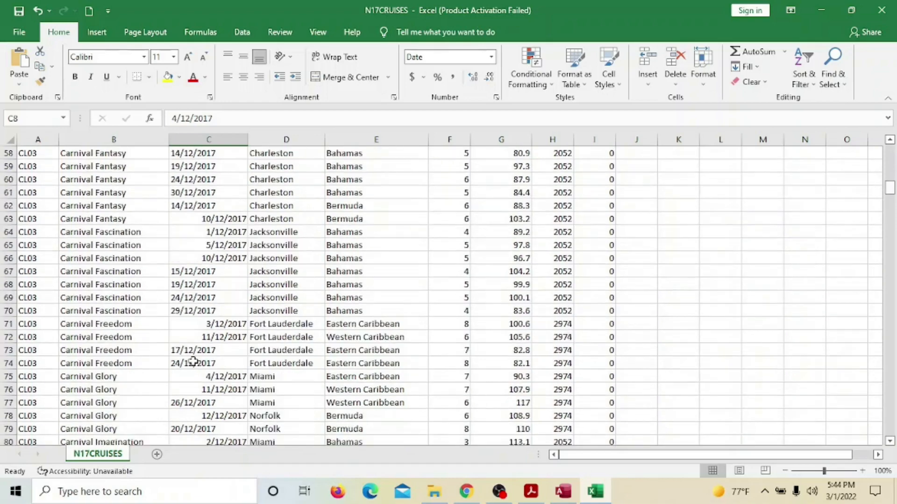
# Switch to the question paper in Acrobat Reader and highlight the Sail_Date display format dd-mmm-yy in the field table.
pyautogui.click(531, 491)
pyautogui.scroll(-3, 487, 417)
pyautogui.scroll(-3, 487, 416)
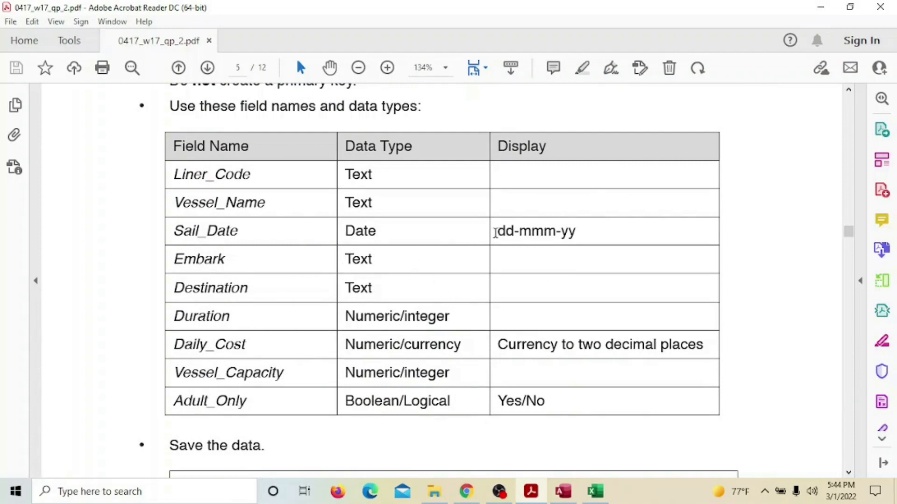
pyautogui.moveTo(496, 233); pyautogui.dragTo(578, 232)
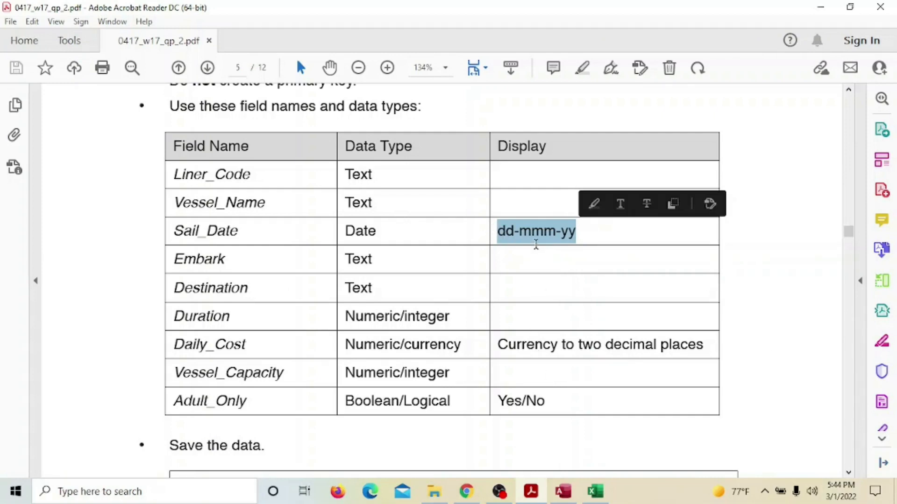
# Return to N17CRUISES in Excel and check the Sail_Date entries against the date format required by the paper.
pyautogui.click(595, 491)
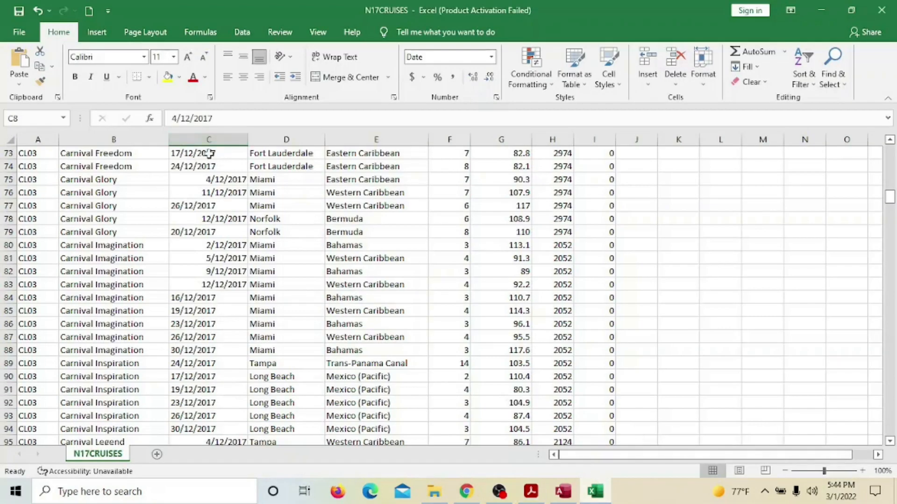
pyautogui.scroll(-6, 219, 354)
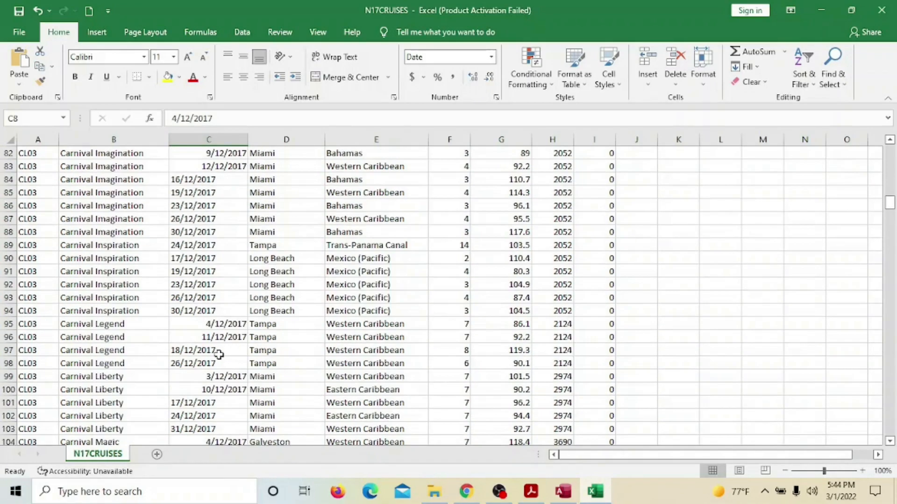
pyautogui.scroll(-14, 219, 355)
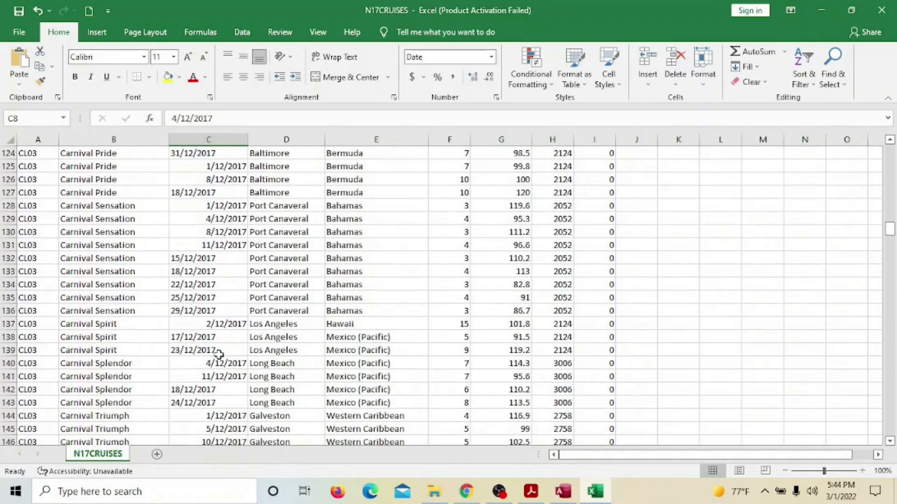
pyautogui.scroll(-9, 219, 355)
pyautogui.scroll(14, 220, 353)
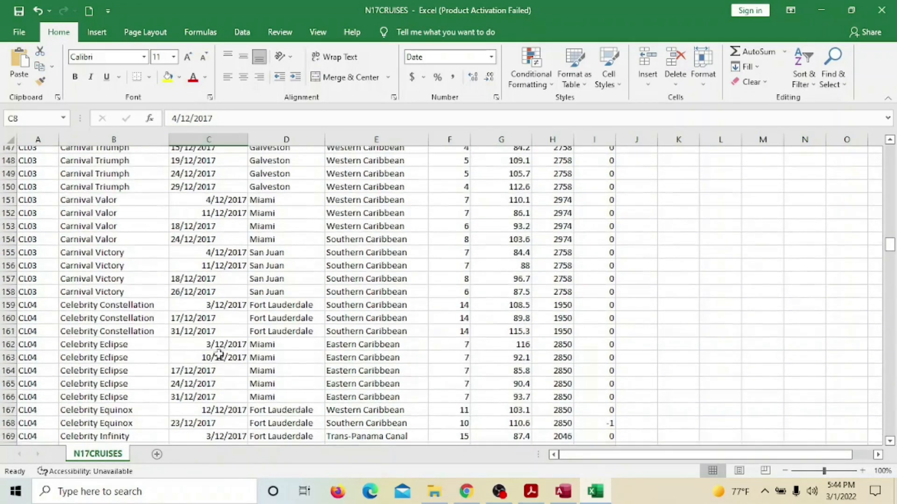
pyautogui.scroll(20, 219, 351)
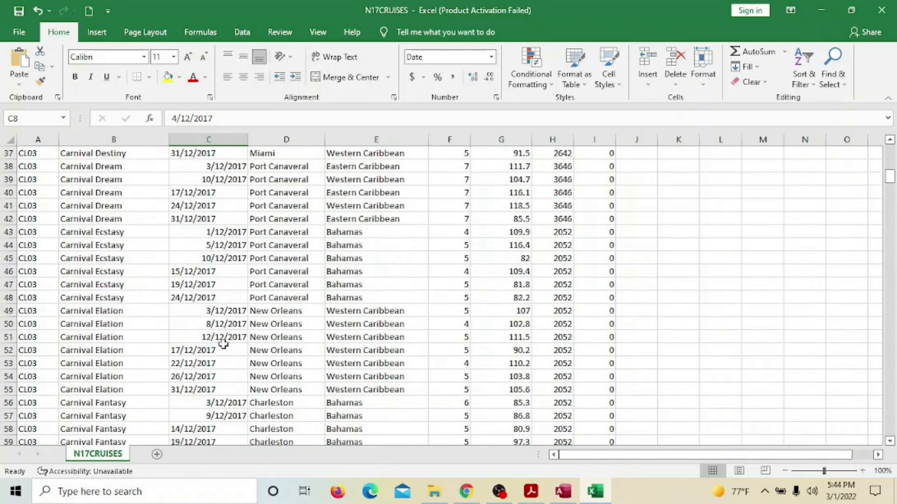
# Close N17CRUISES without saving the changes, cancelling the Save As dialog if it opens.
pyautogui.click(880, 10)
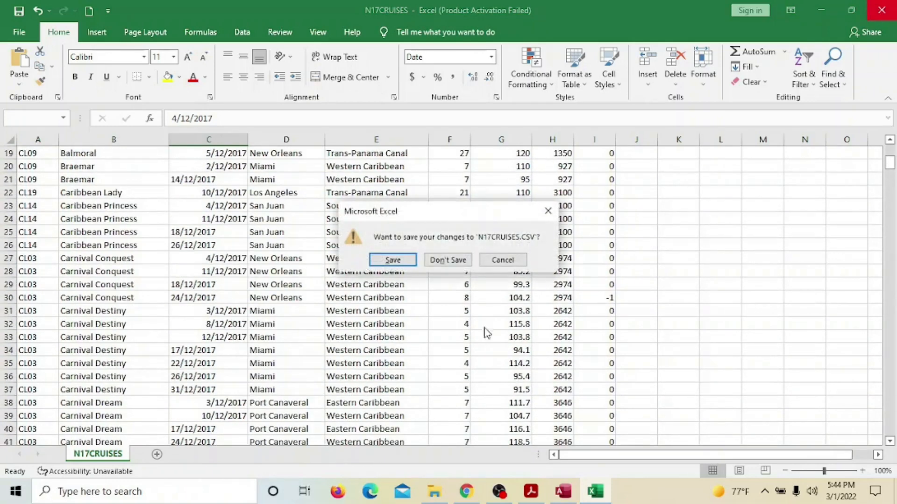
pyautogui.click(393, 260)
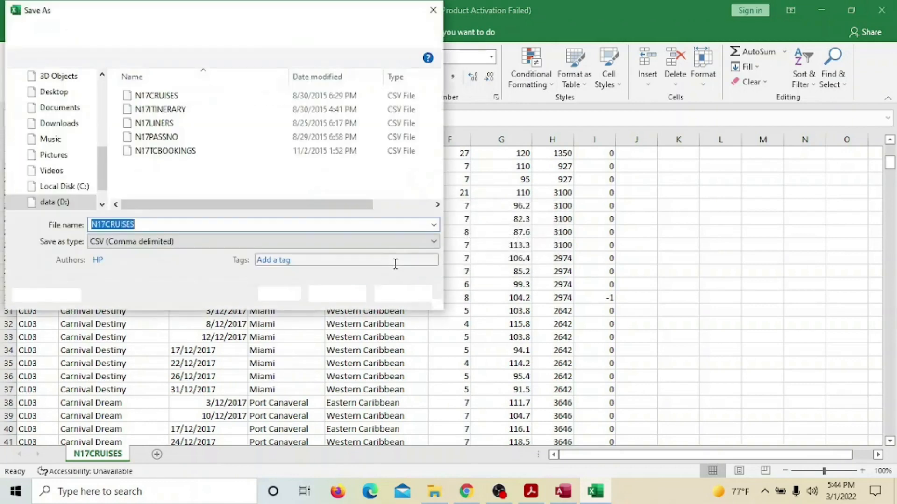
pyautogui.click(402, 294)
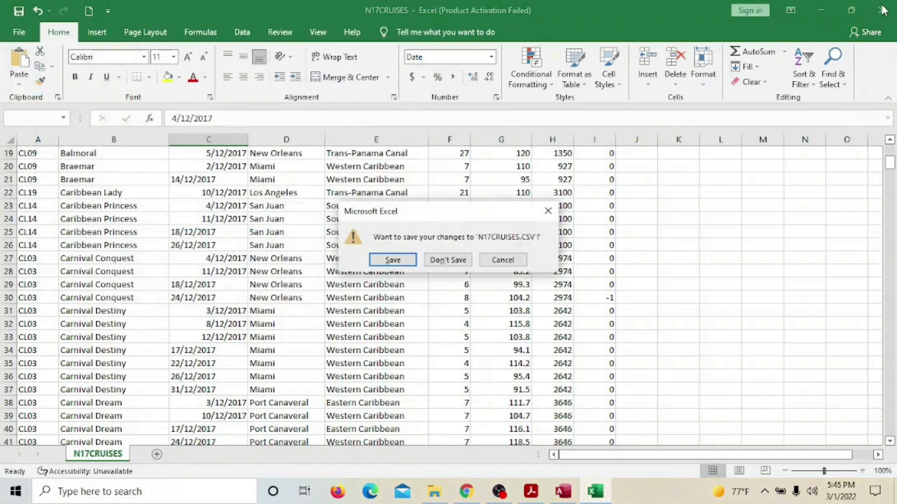
pyautogui.click(447, 261)
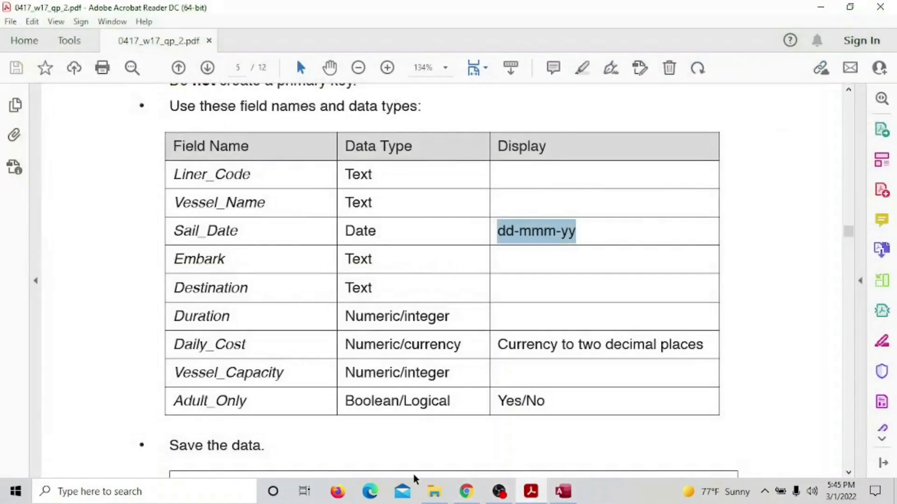
# Switch to the PAPER 2 folder in File Explorer and open the N17LINERS CSV file with Excel.
pyautogui.click(434, 492)
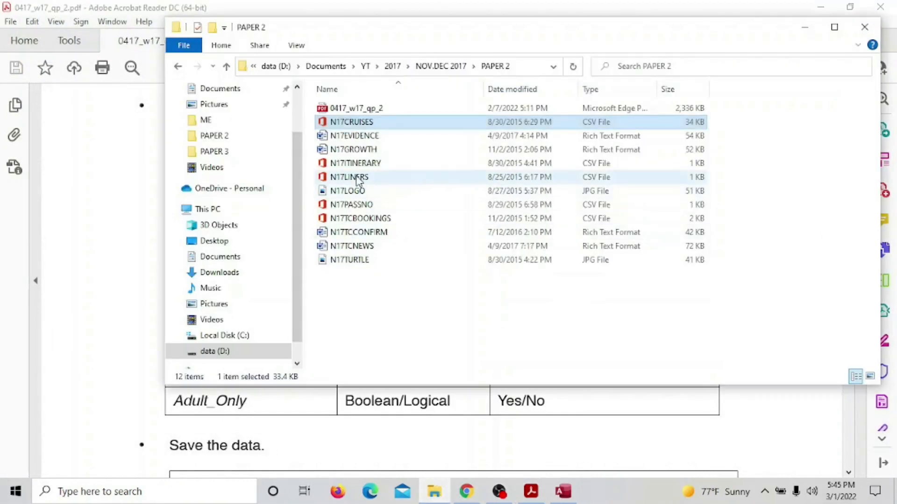
pyautogui.click(377, 180)
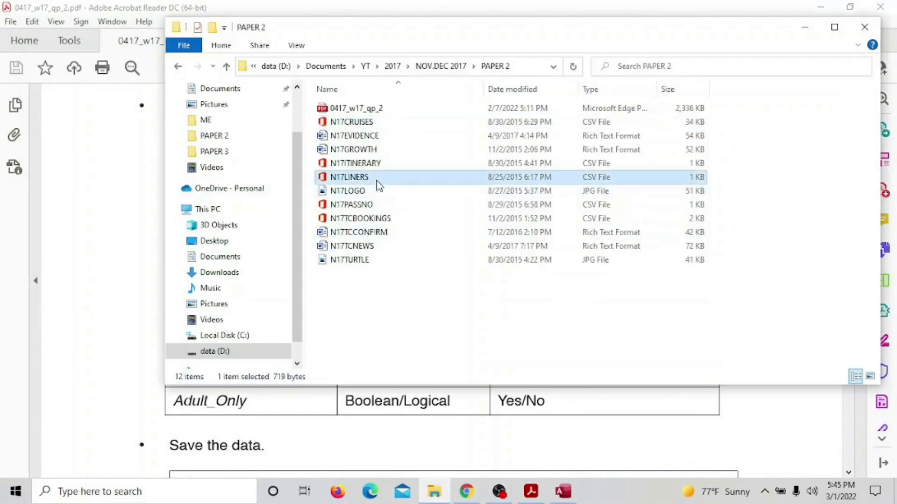
pyautogui.rightClick(377, 184)
pyautogui.moveTo(481, 278)
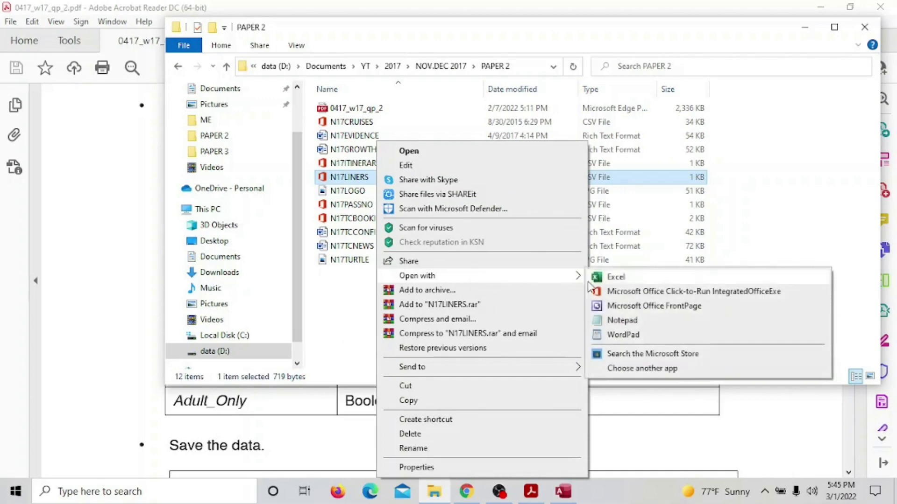
pyautogui.click(615, 278)
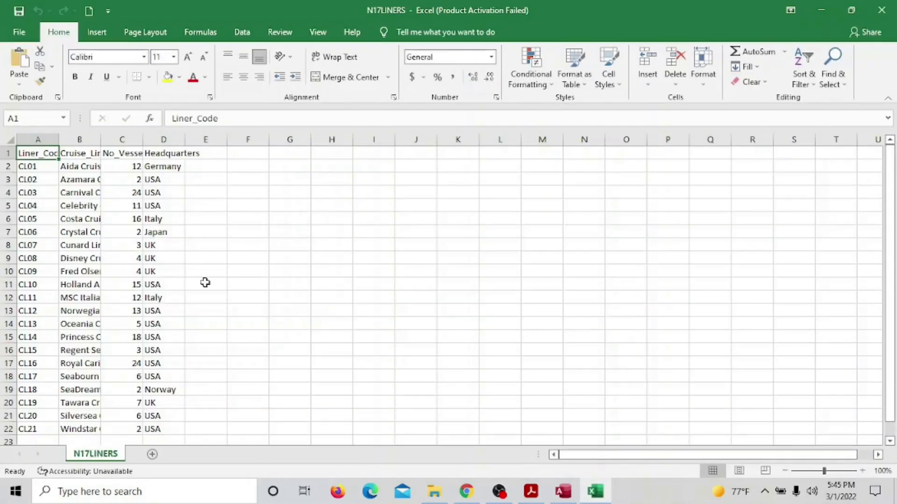
# Widen the Cruise_Line, No_Vessels and Headquarters columns to inspect the liner data, dismissing the Office activation notice.
pyautogui.moveTo(103, 140); pyautogui.dragTo(183, 140)
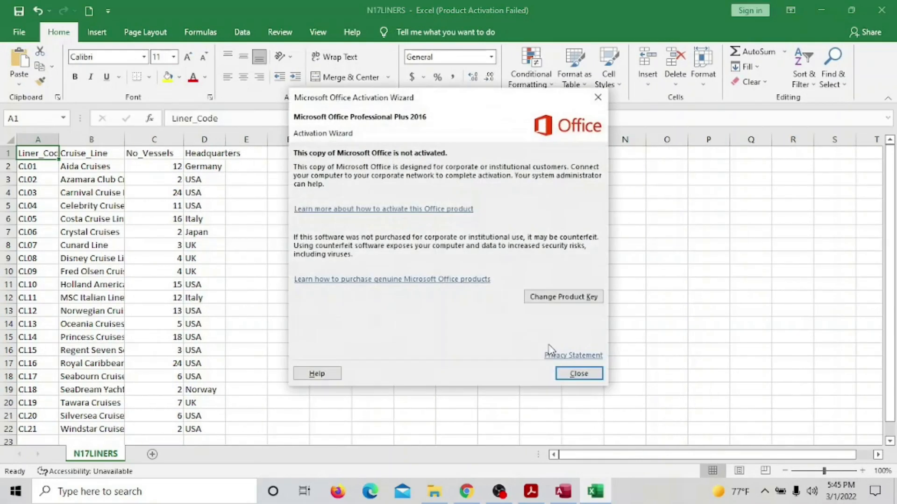
pyautogui.click(577, 374)
pyautogui.moveTo(226, 140); pyautogui.dragTo(258, 153)
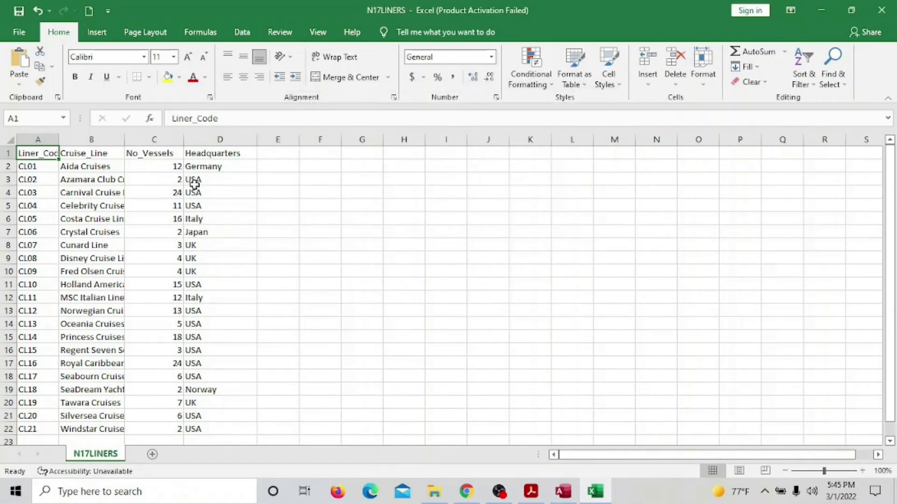
# Close N17LINERS without saving the changes and minimise the PAPER 2 folder window to return to the question paper.
pyautogui.click(882, 9)
pyautogui.click(447, 260)
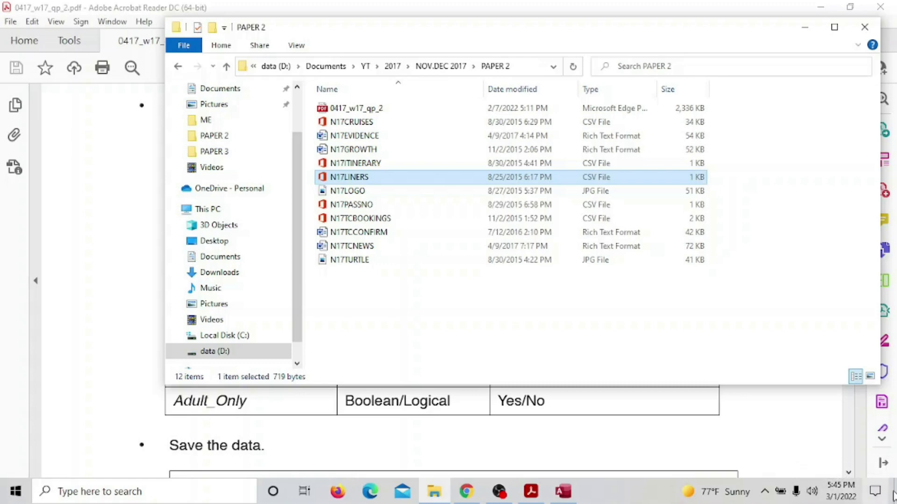
pyautogui.click(804, 27)
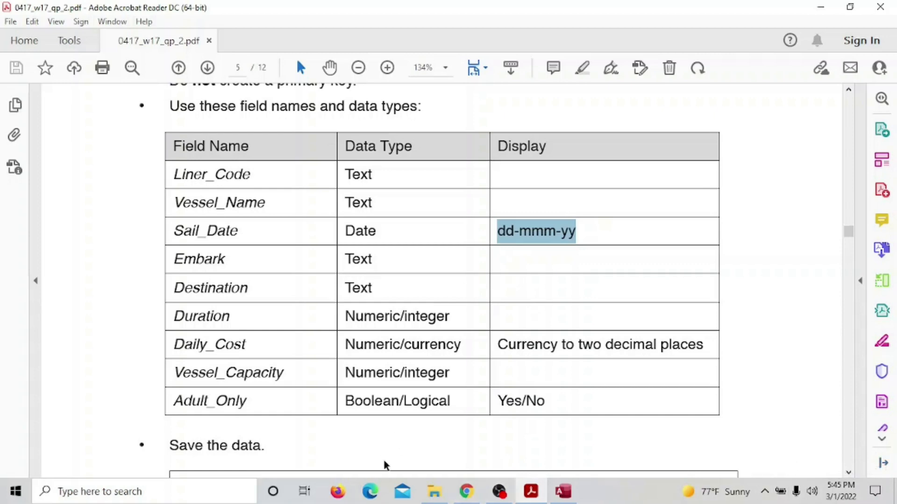
# Open the Region page under Time & Language in Windows Settings and go to its regional format data.
pyautogui.click(14, 493)
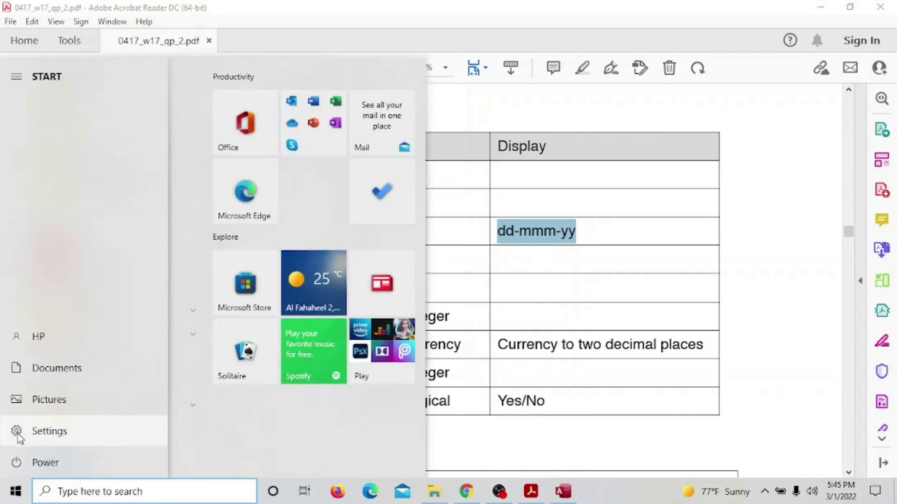
pyautogui.click(18, 433)
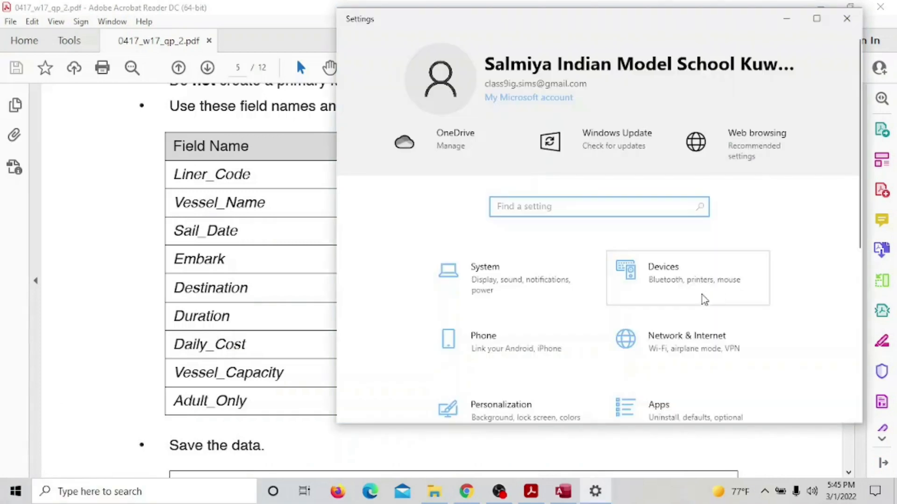
pyautogui.scroll(-3, 702, 299)
pyautogui.click(687, 304)
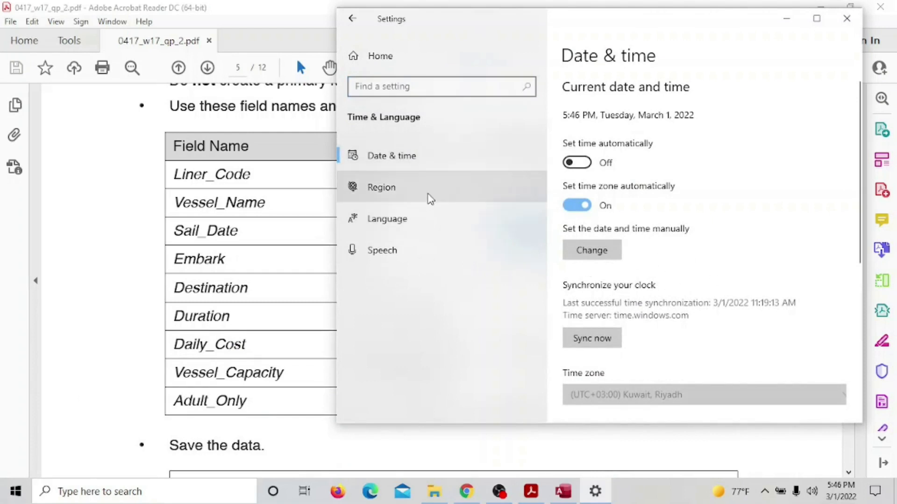
pyautogui.click(381, 188)
pyautogui.scroll(-4, 686, 273)
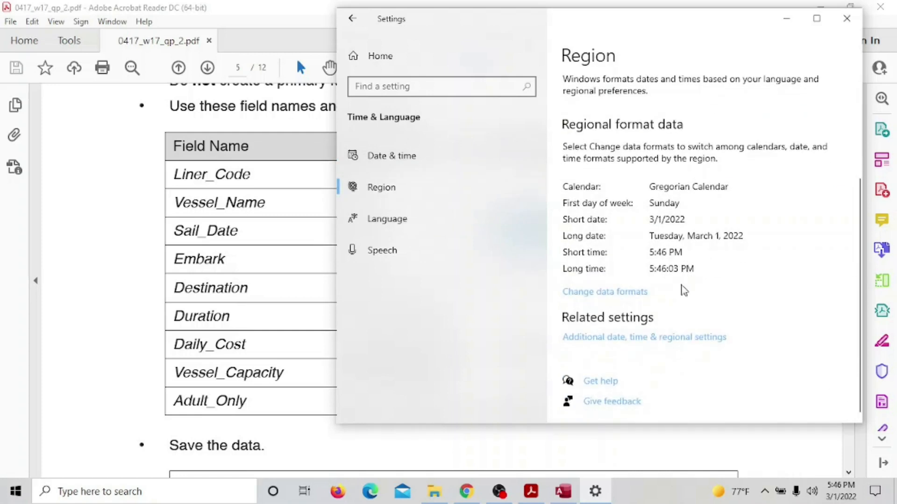
# Open the Region formats dialog through the additional regional settings and the calendar settings of the system date and time.
pyautogui.click(624, 343)
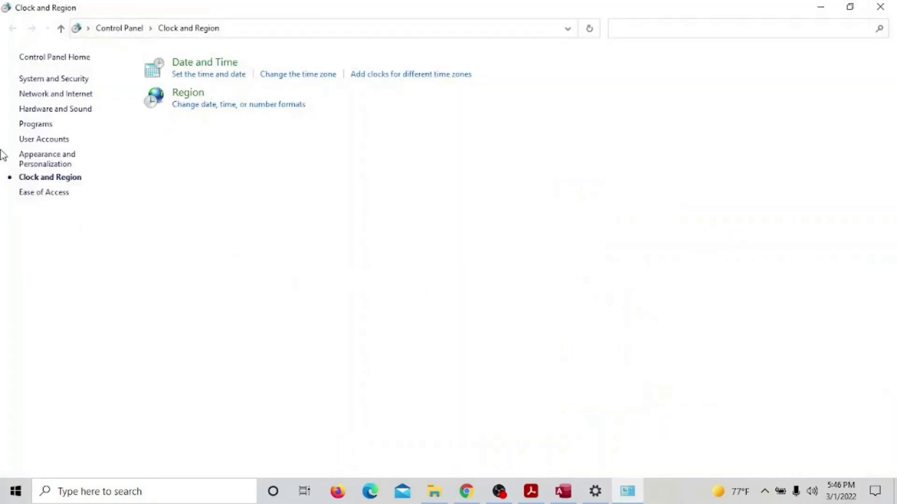
pyautogui.click(213, 80)
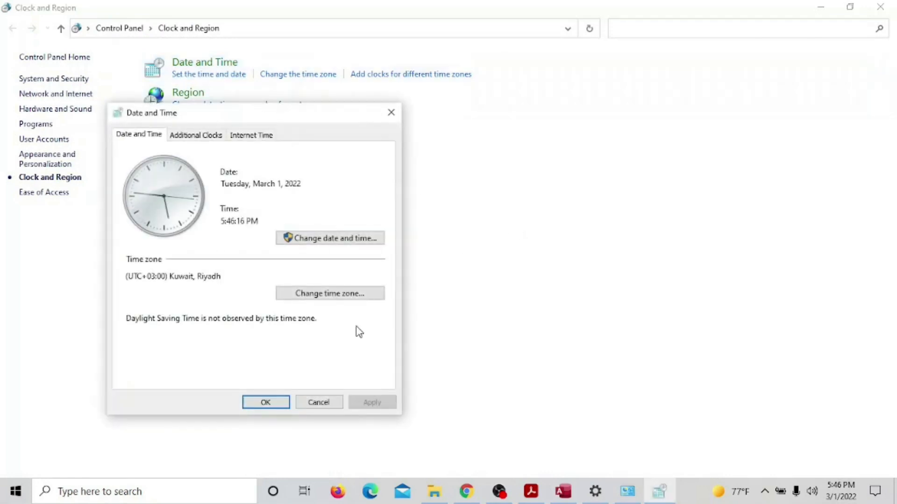
pyautogui.click(327, 239)
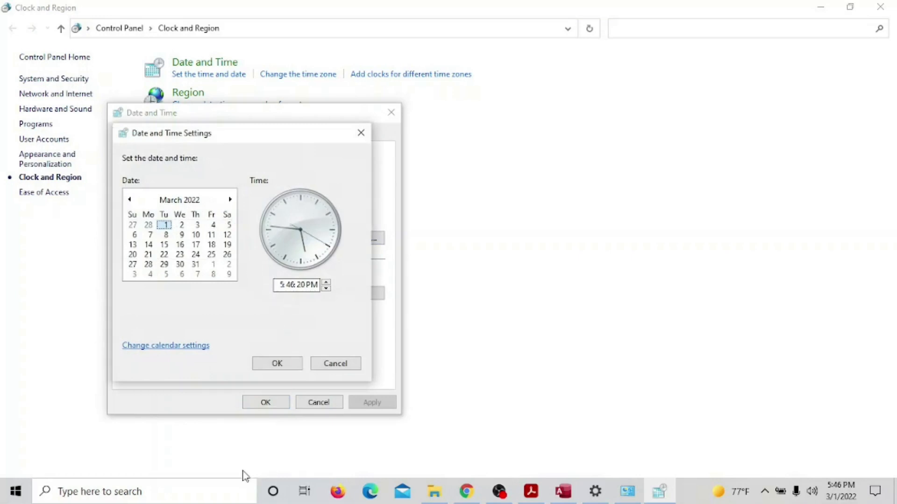
pyautogui.click(164, 350)
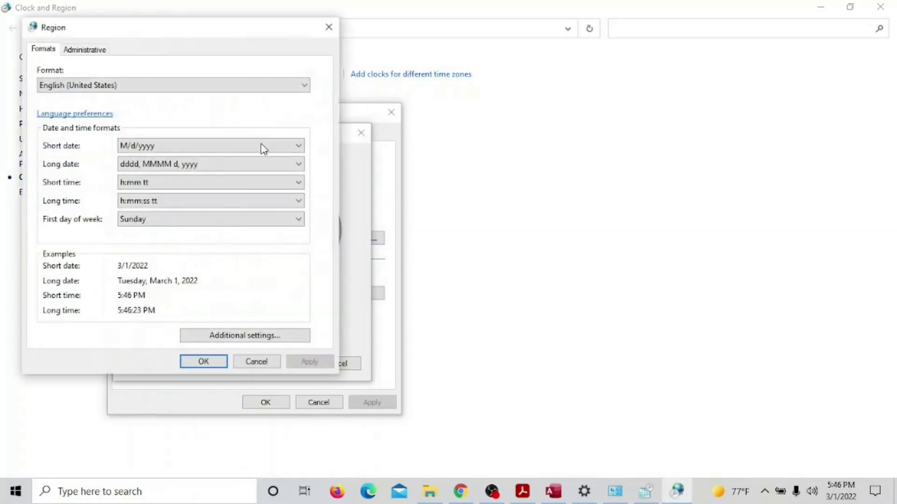
# Set the Windows short date format to dd-MMM-yy and apply the change.
pyautogui.click(291, 149)
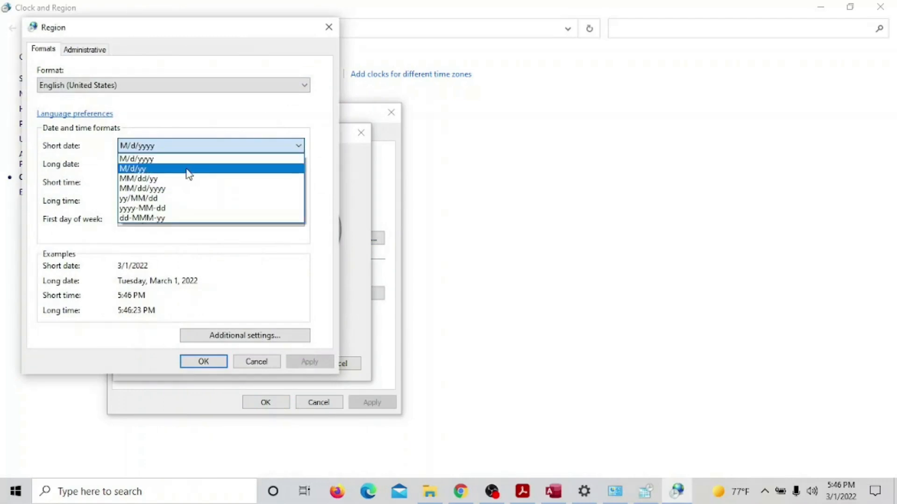
pyautogui.click(171, 219)
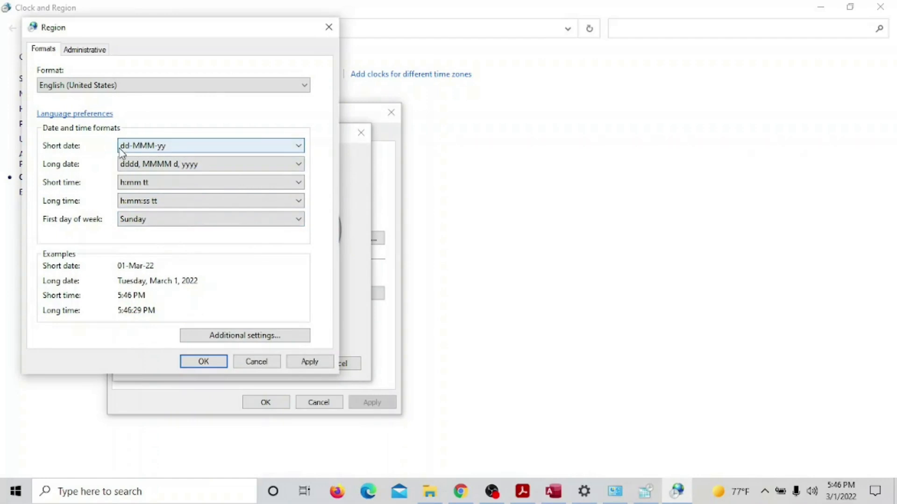
pyautogui.click(310, 362)
pyautogui.click(196, 364)
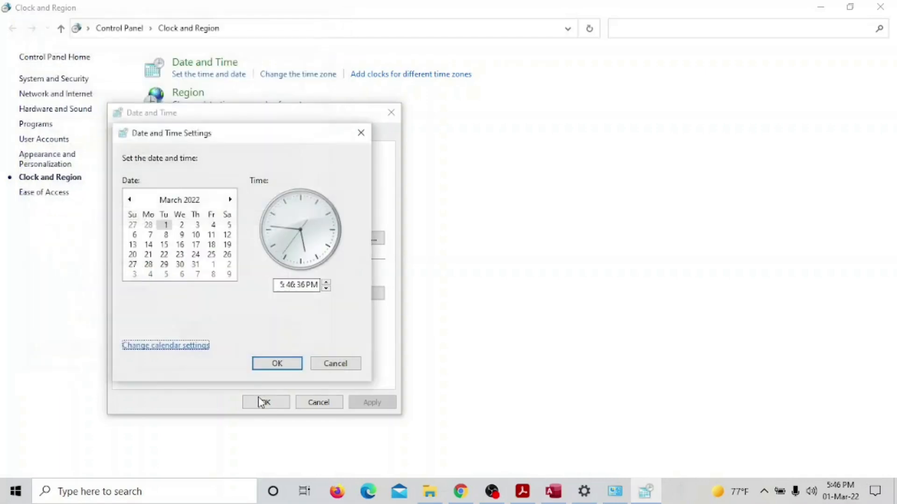
# Confirm the date and time dialogs, check the clock's date format, and close Clock and Region and Settings to return to the question paper.
pyautogui.click(277, 364)
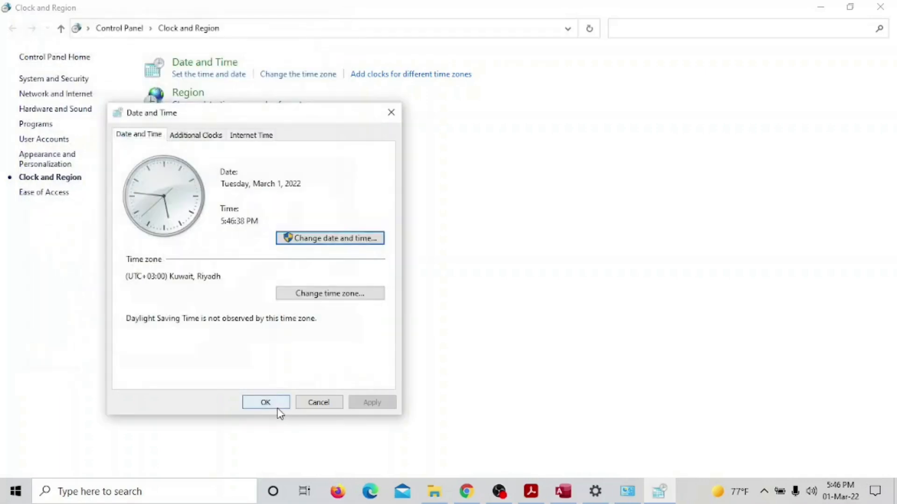
pyautogui.click(275, 403)
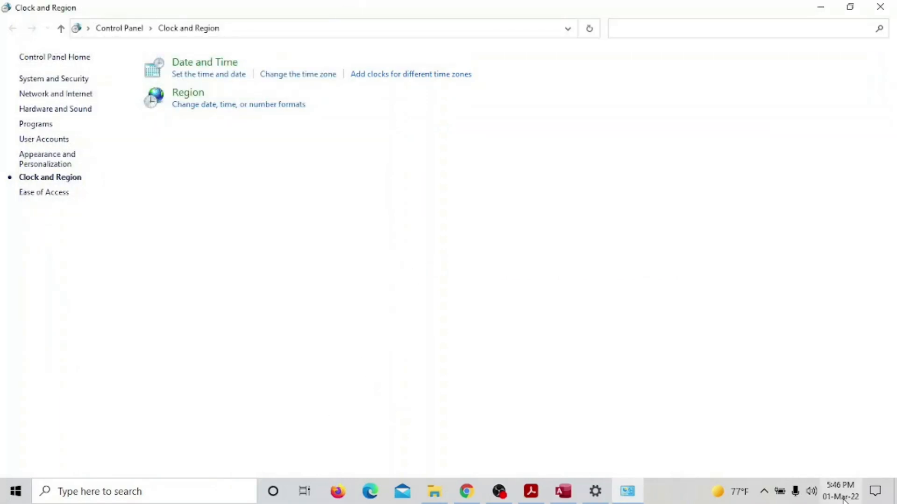
pyautogui.moveTo(831, 501)
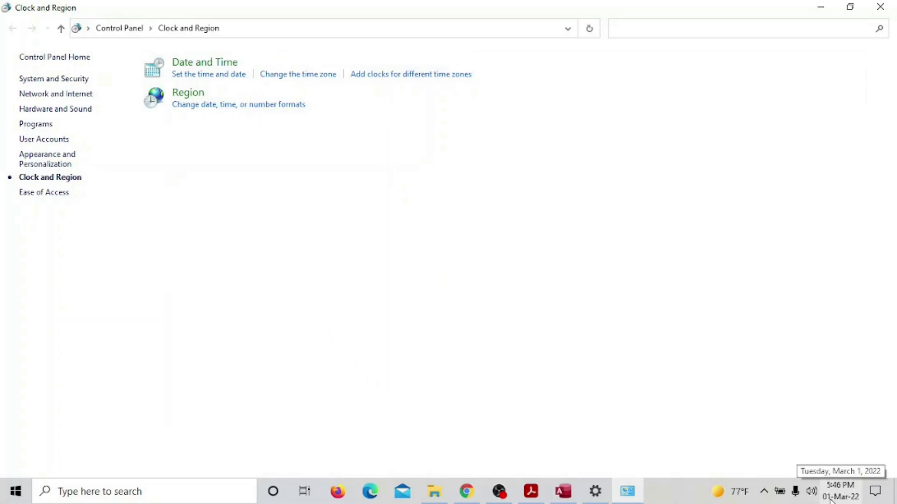
pyautogui.click(881, 6)
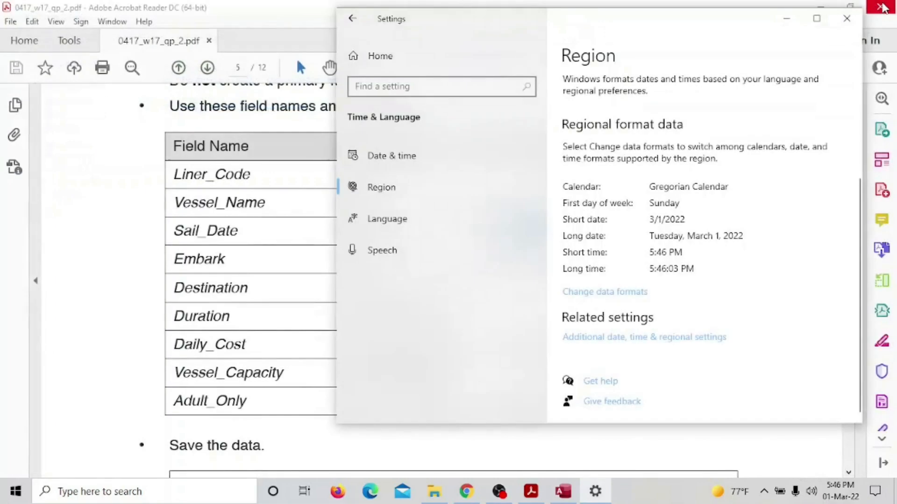
pyautogui.click(847, 19)
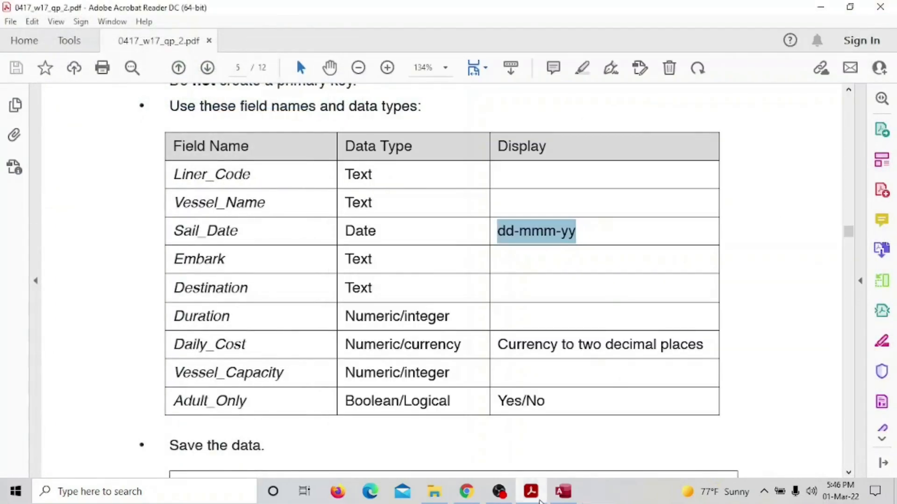
# Find the database import instruction in question 19 and highlight the name of the CSV file to import.
pyautogui.moveTo(569, 503)
pyautogui.scroll(3, 378, 249)
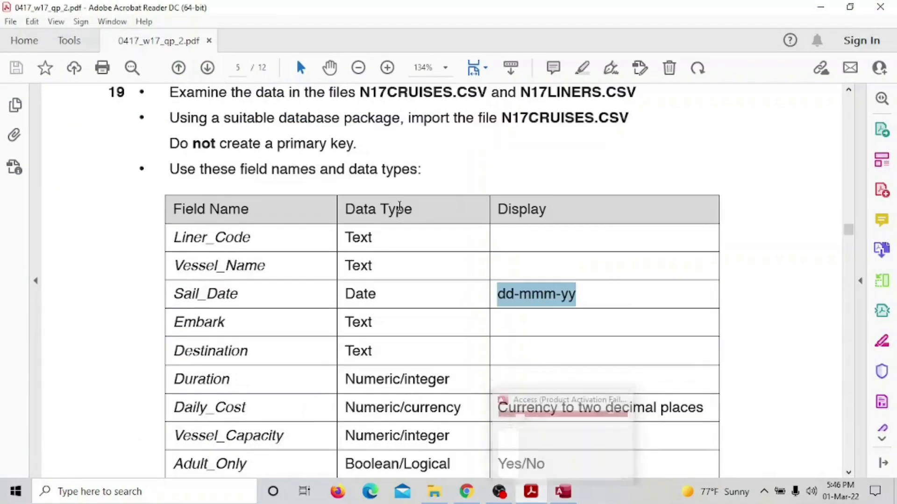
pyautogui.moveTo(526, 186); pyautogui.dragTo(628, 183)
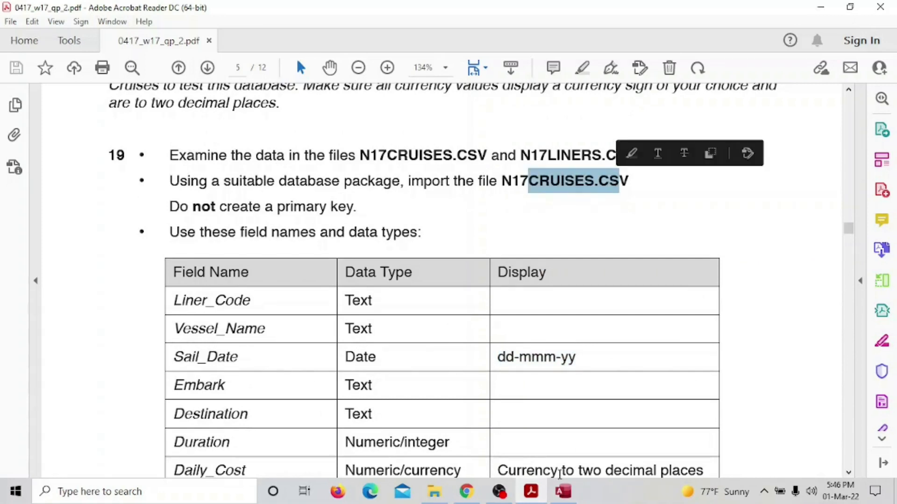
# Switch to Access and start importing the N17CRUISES CSV text file from the PAPER 2 folder into a new table.
pyautogui.click(563, 491)
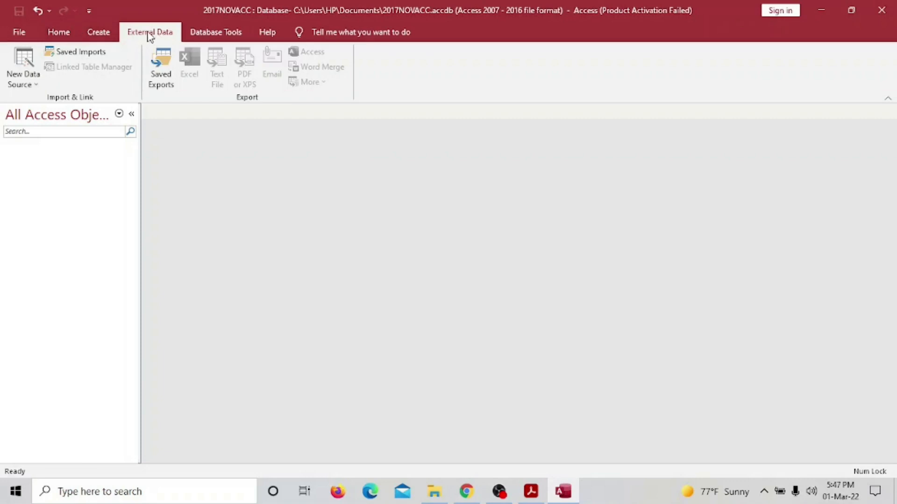
pyautogui.click(27, 65)
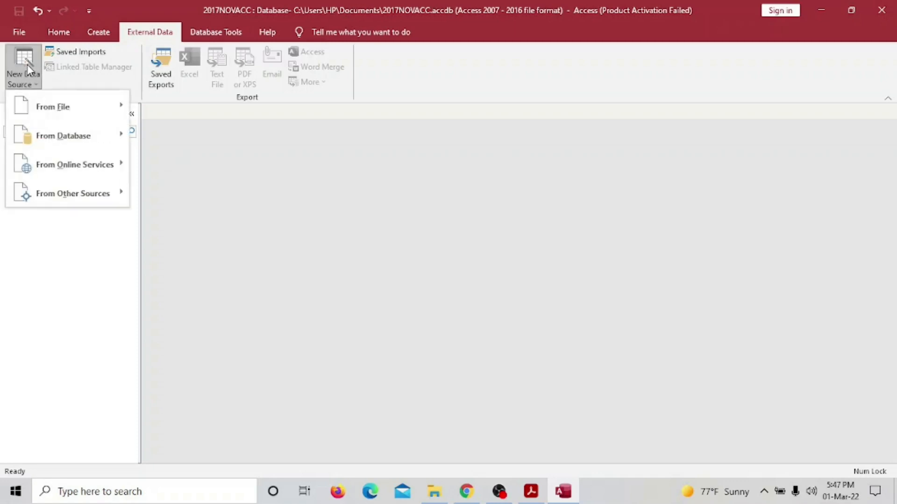
pyautogui.moveTo(52, 106)
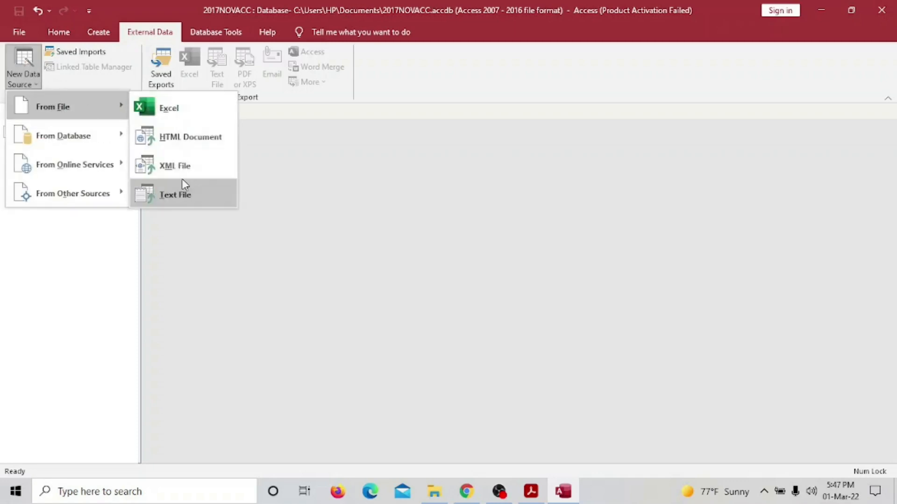
pyautogui.click(173, 199)
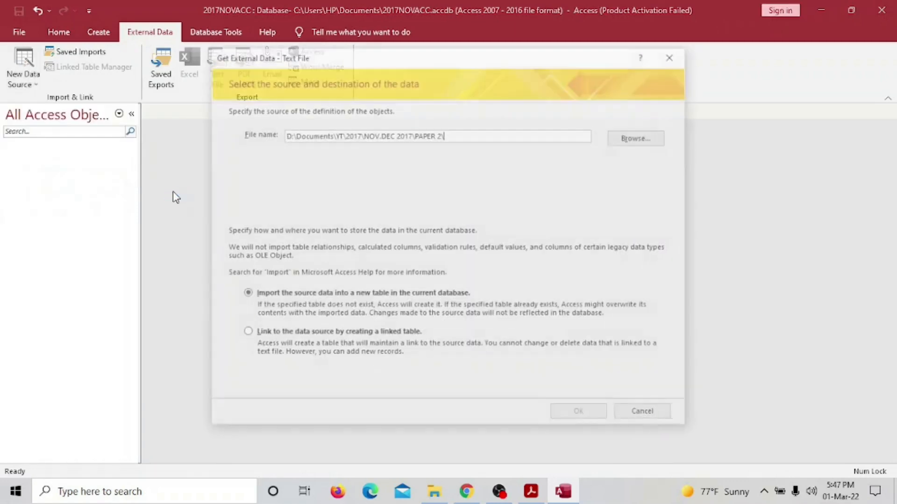
pyautogui.click(627, 138)
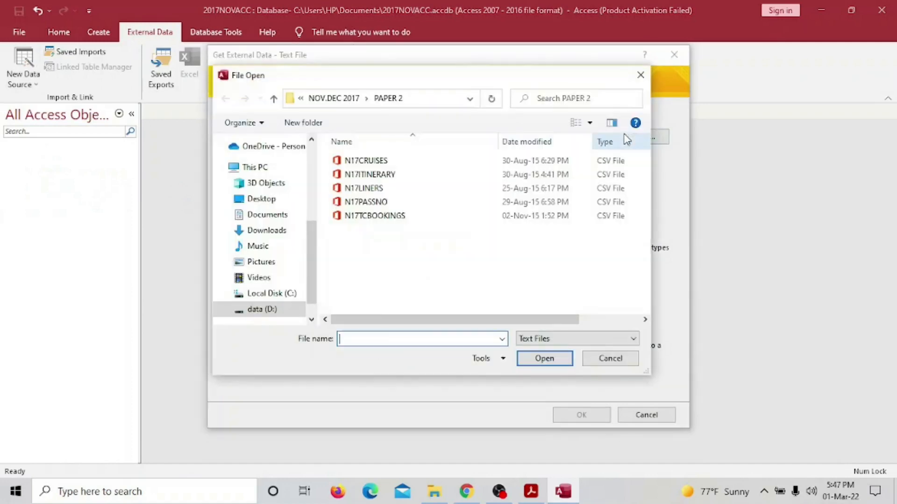
pyautogui.doubleClick(369, 161)
pyautogui.click(581, 415)
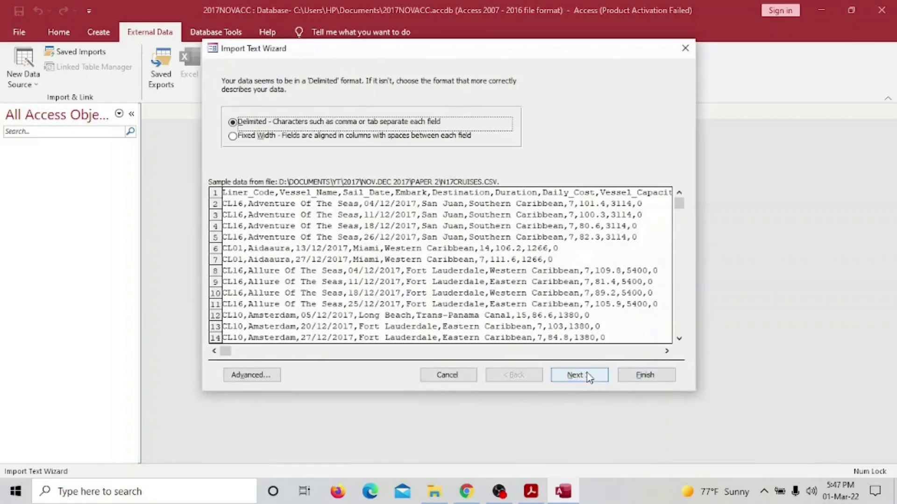
# Keep the comma-delimited format, mark the first row as containing field names, and continue to the field options.
pyautogui.click(579, 375)
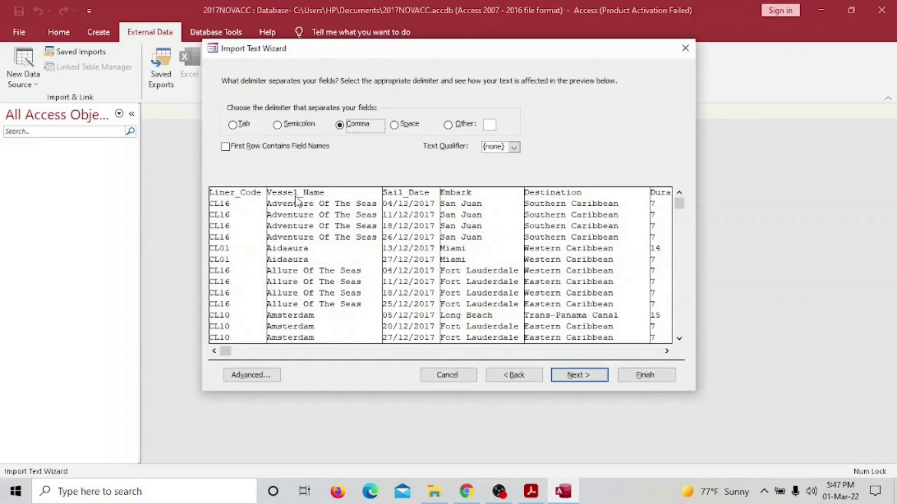
pyautogui.click(225, 147)
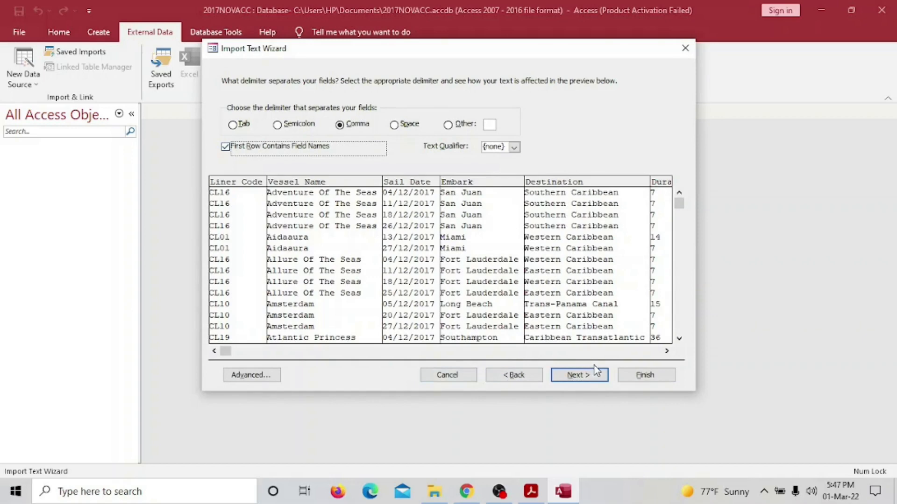
pyautogui.click(579, 375)
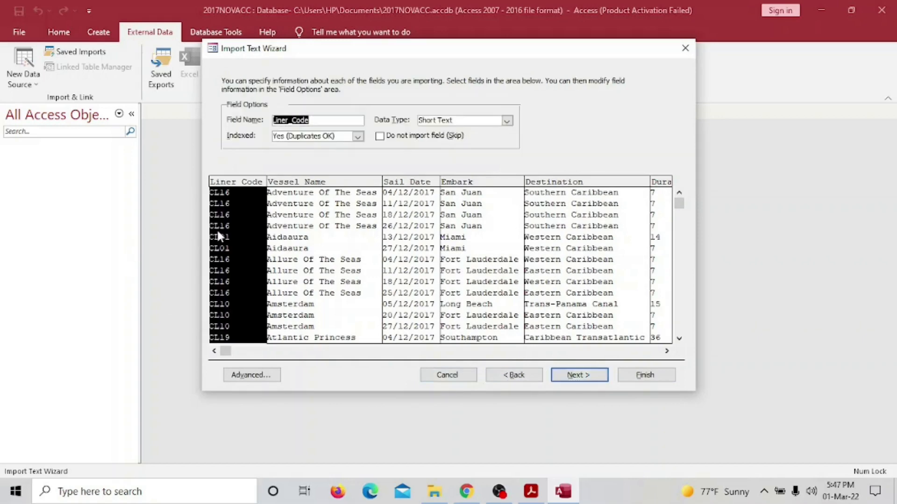
# Open the advanced import specification for N17CRUISES and compare its field data types with the table in the question paper.
pyautogui.click(250, 376)
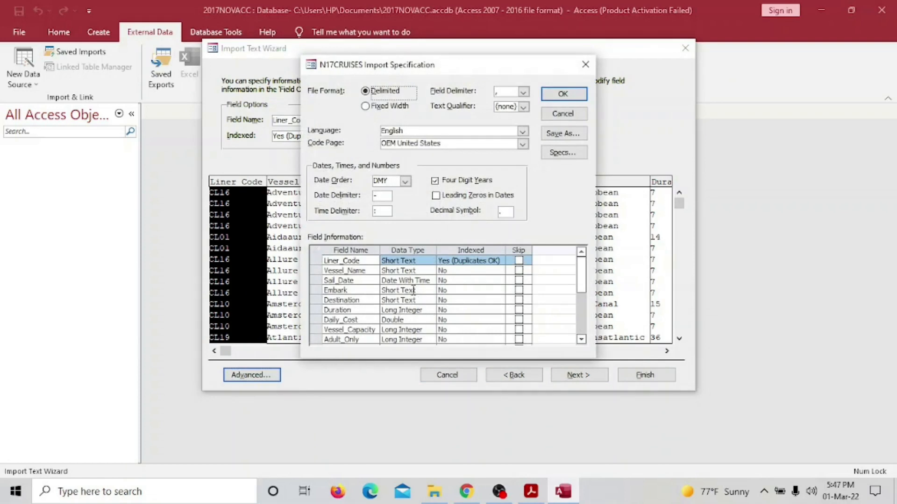
pyautogui.scroll(-2, 413, 290)
pyautogui.scroll(2, 413, 291)
pyautogui.click(531, 493)
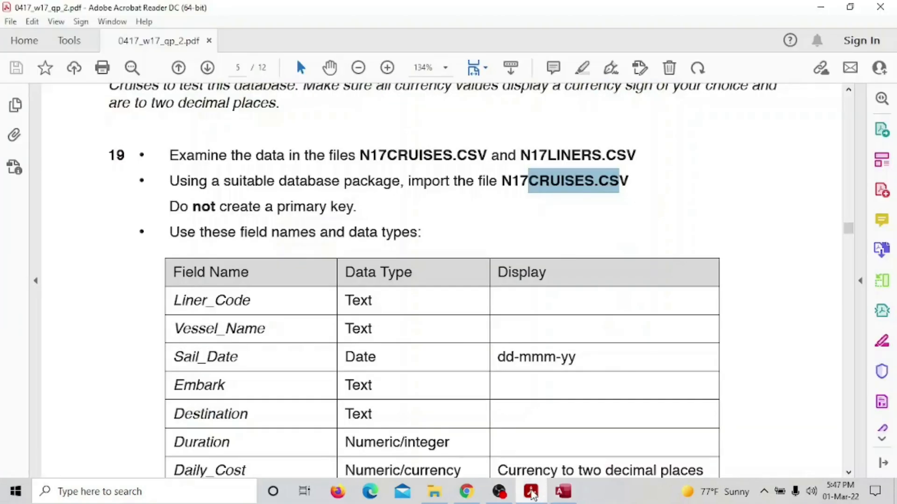
pyautogui.scroll(-1, 448, 332)
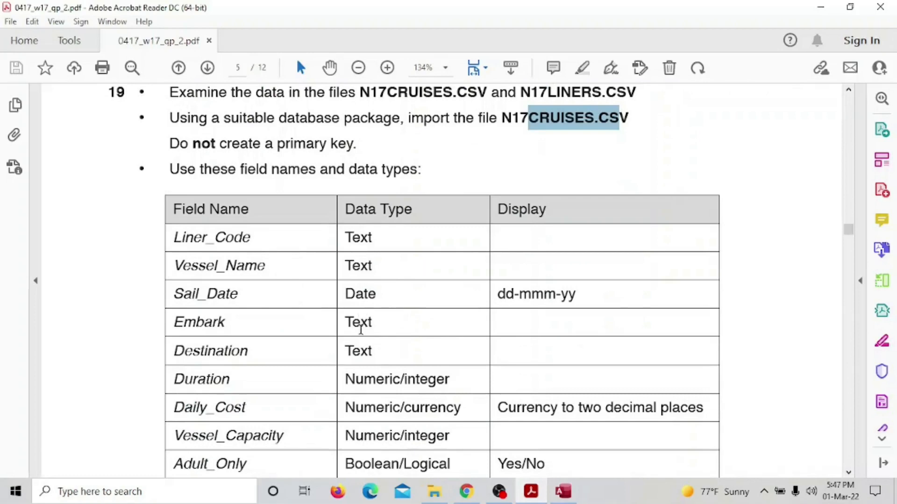
pyautogui.click(538, 496)
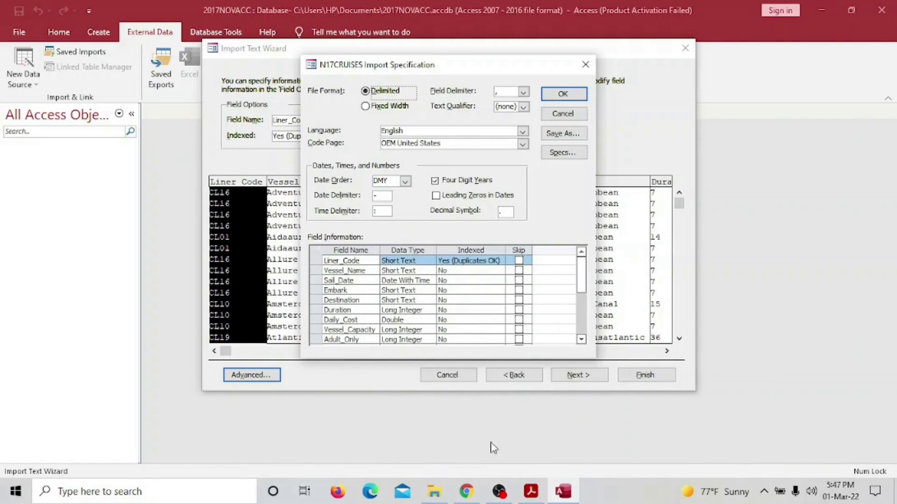
# Check the data types required for the numeric fields in the question paper, highlighting Daily_Cost's currency type, and return to Access.
pyautogui.click(531, 491)
pyautogui.scroll(-2, 436, 330)
pyautogui.scroll(-1, 436, 330)
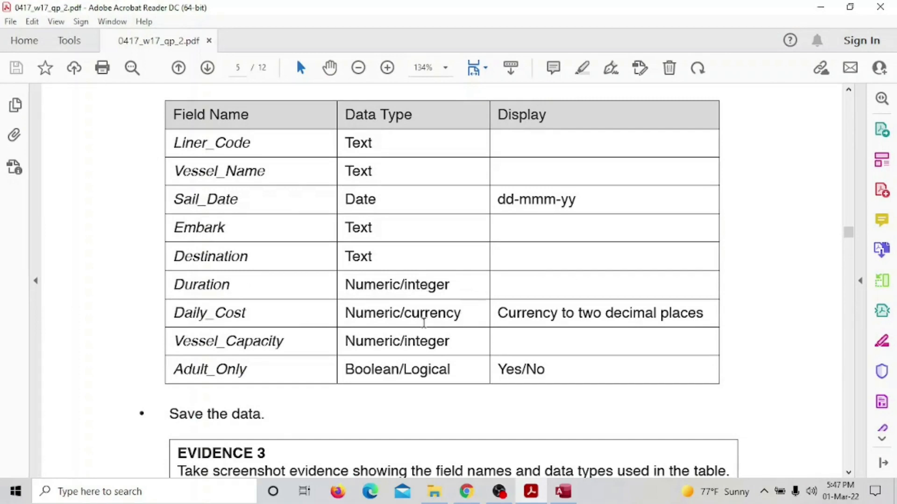
pyautogui.moveTo(424, 323); pyautogui.dragTo(447, 327)
pyautogui.click(531, 491)
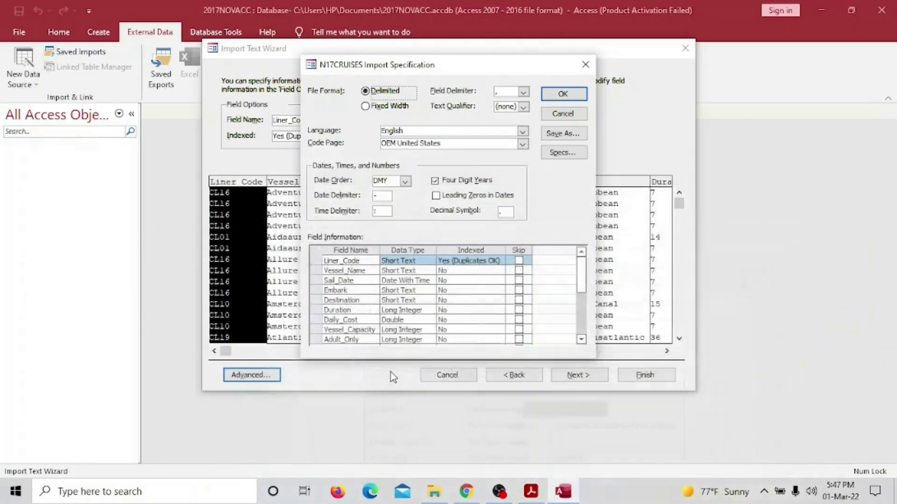
# Set the Duration field's data type to Integer and Daily_Cost's to Currency, and check the question paper for the remaining fields.
pyautogui.click(402, 310)
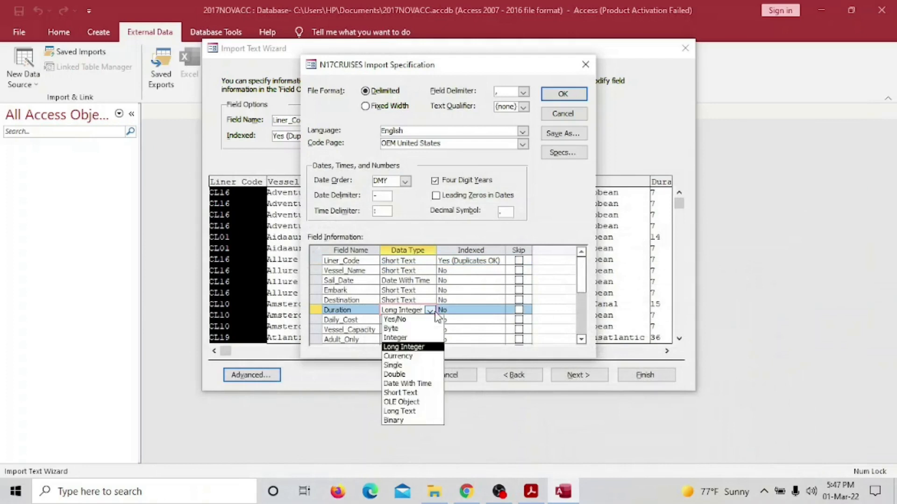
pyautogui.click(429, 310)
pyautogui.click(421, 337)
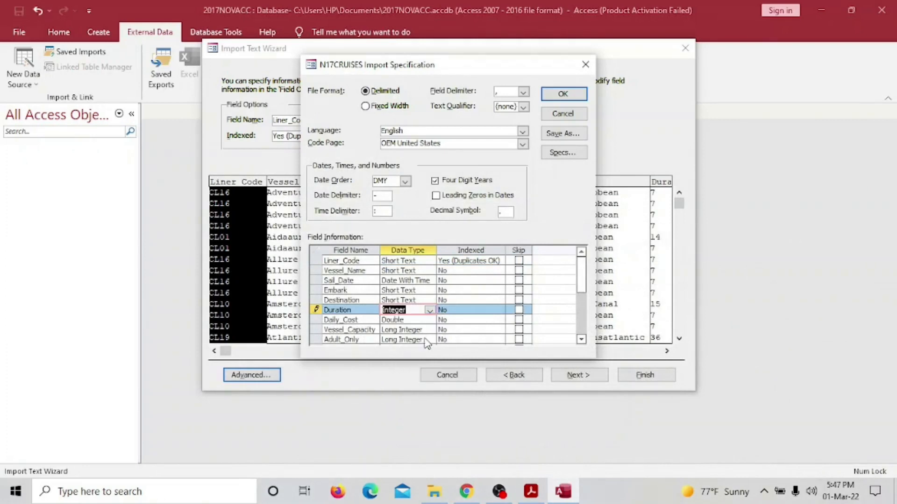
pyautogui.click(419, 321)
pyautogui.click(429, 320)
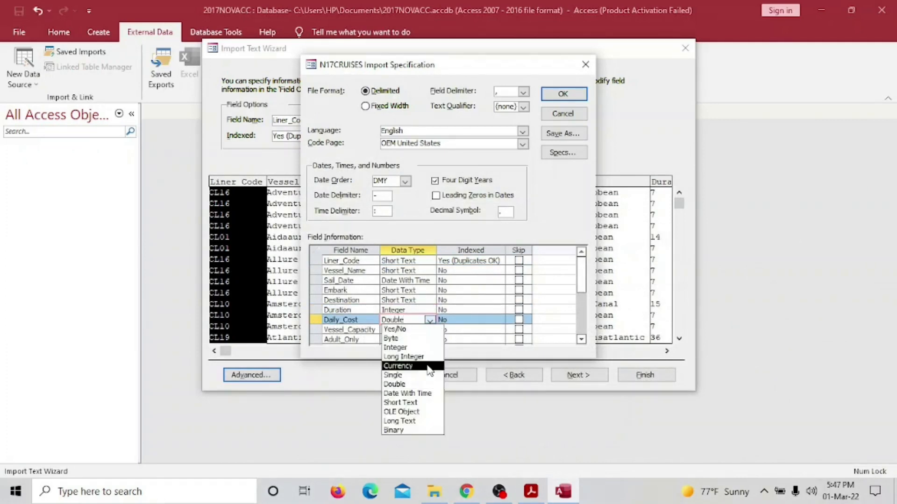
pyautogui.click(426, 372)
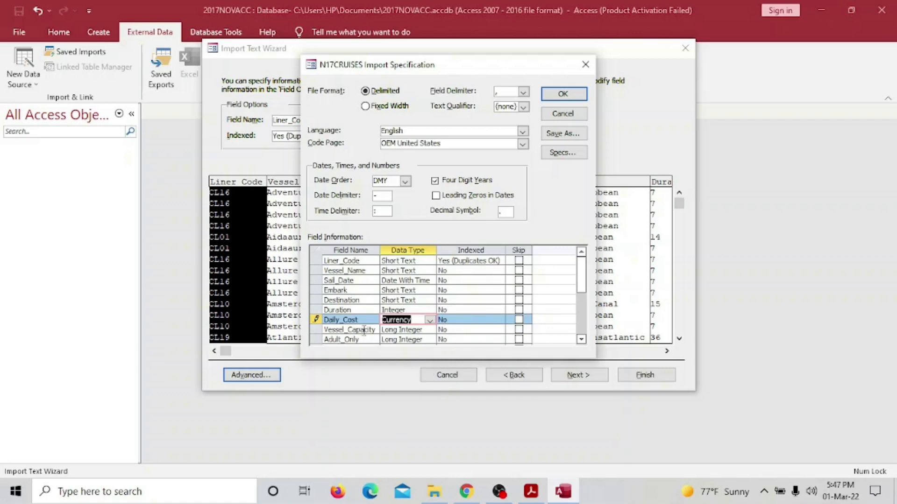
pyautogui.click(531, 492)
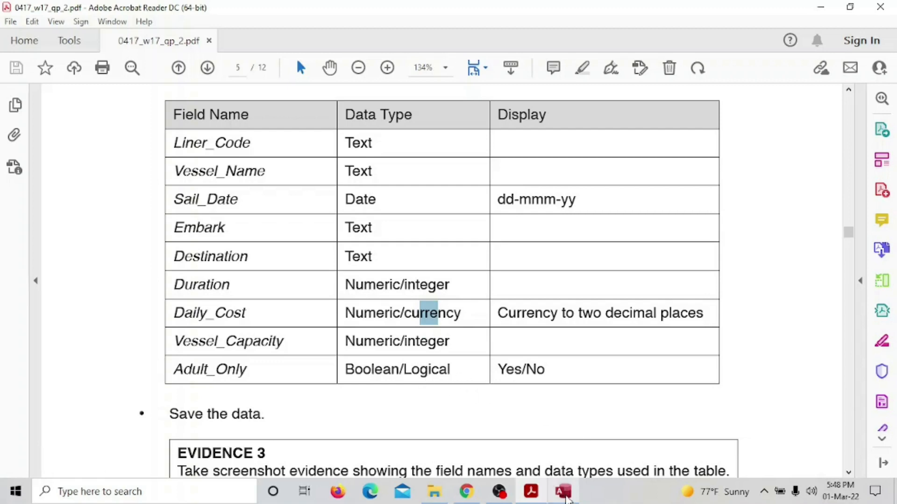
pyautogui.click(563, 491)
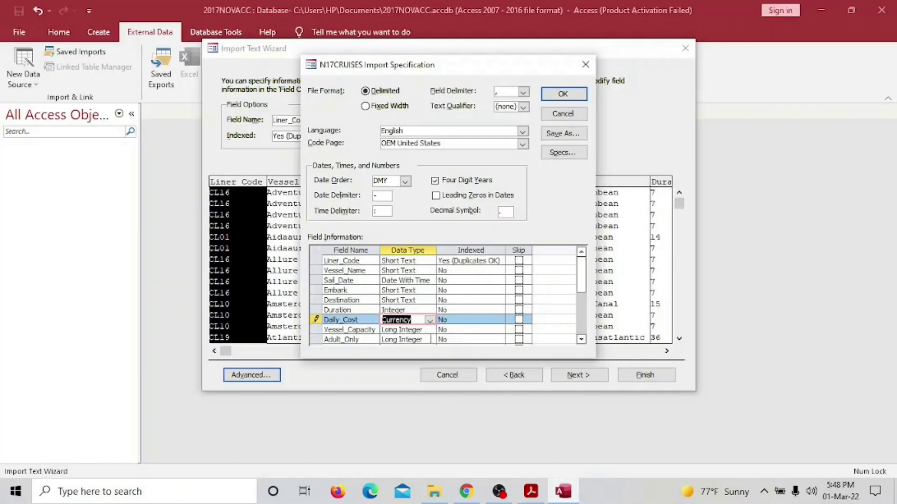
# Set Vessel_Capacity's data type to Integer and Adult_Only's to Yes/No, accept the import specification, and continue to the primary key options.
pyautogui.click(430, 330)
pyautogui.click(432, 358)
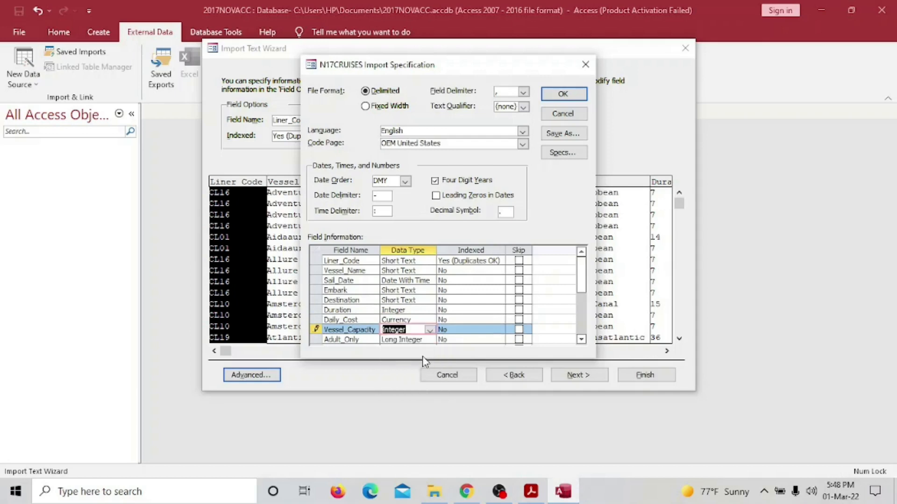
pyautogui.click(428, 340)
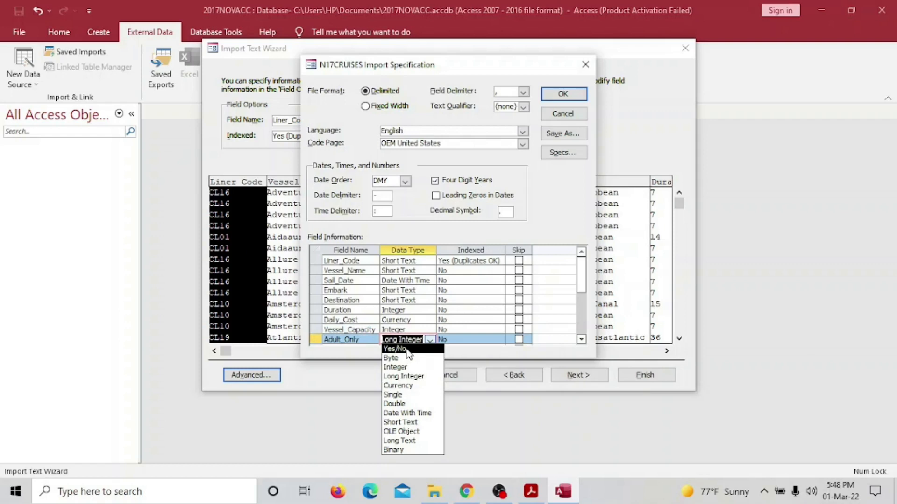
pyautogui.click(407, 353)
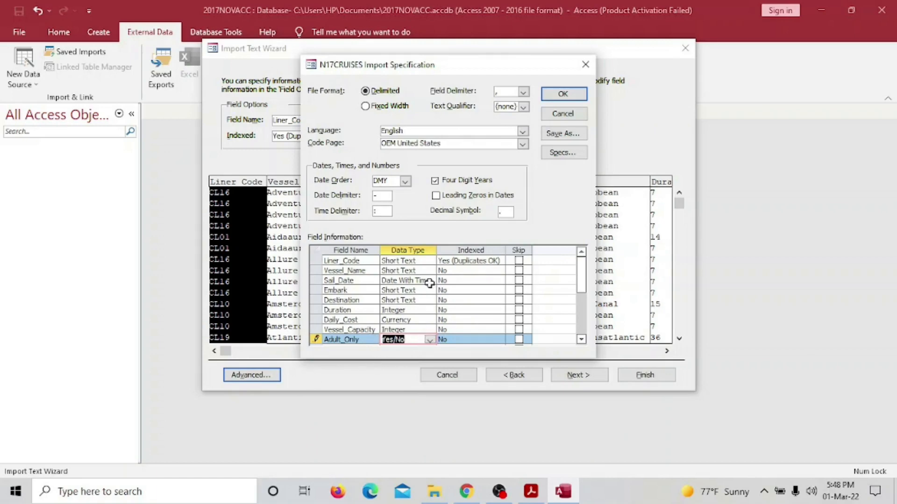
pyautogui.click(574, 93)
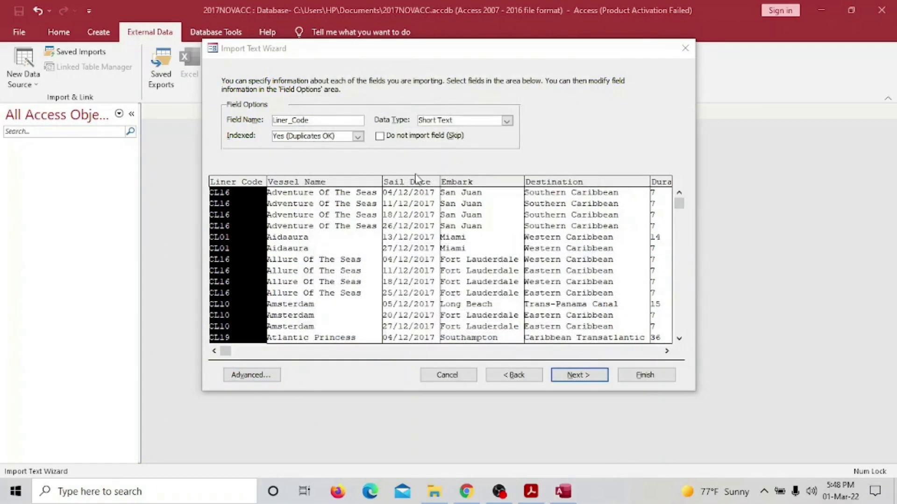
pyautogui.click(589, 379)
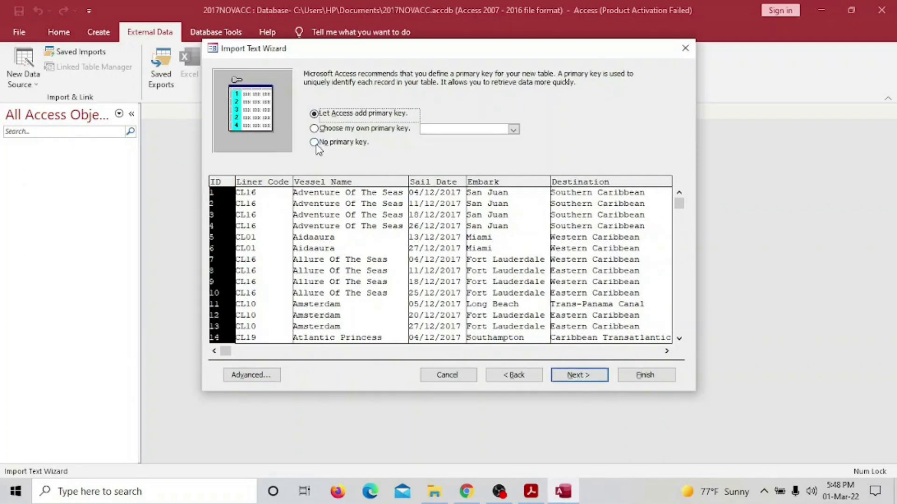
# Check the primary key instruction in the question paper, choose no primary key for the import, and continue.
pyautogui.click(531, 492)
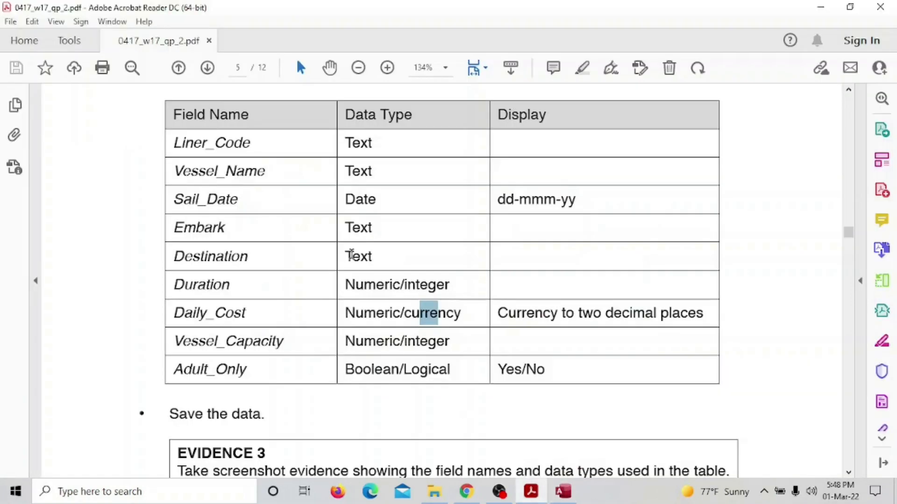
pyautogui.scroll(5, 351, 255)
pyautogui.moveTo(166, 265); pyautogui.dragTo(360, 271)
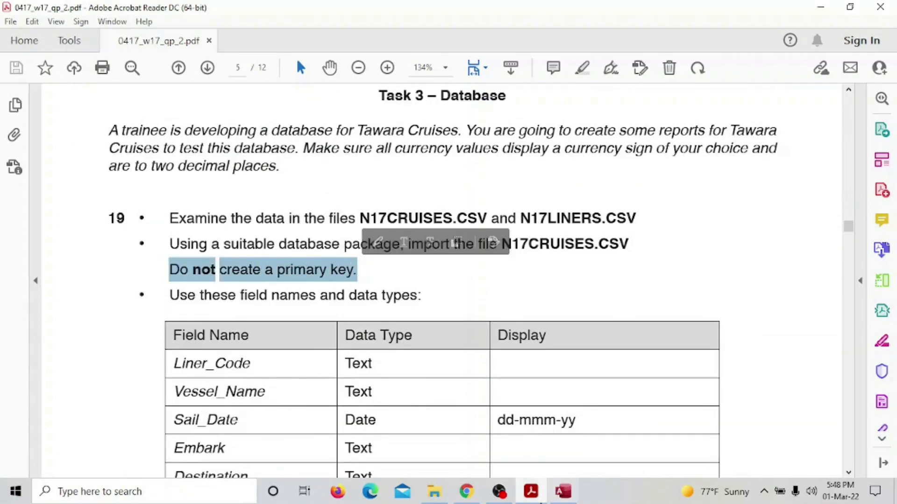
pyautogui.hotkey('alt', 'Tab')
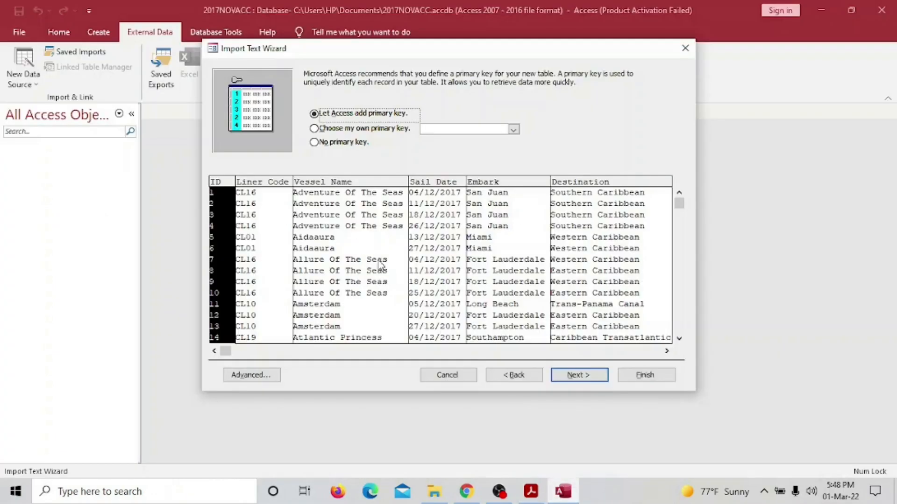
pyautogui.click(315, 142)
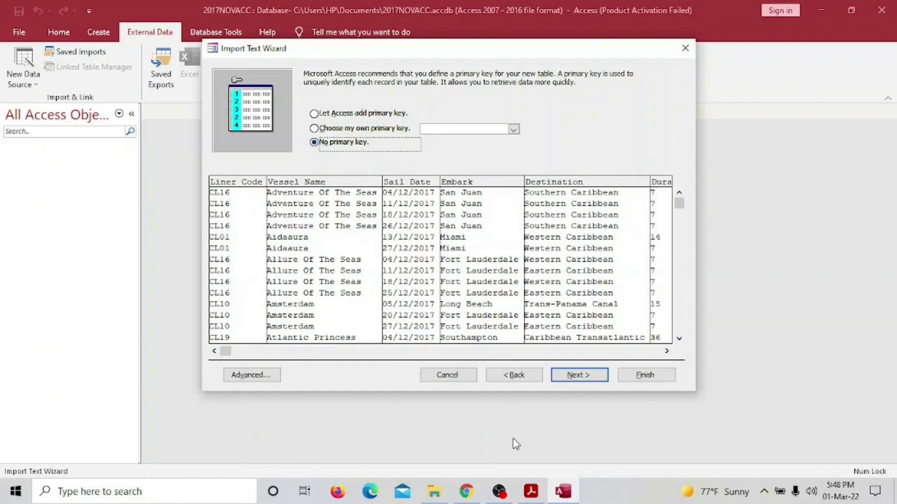
pyautogui.click(583, 377)
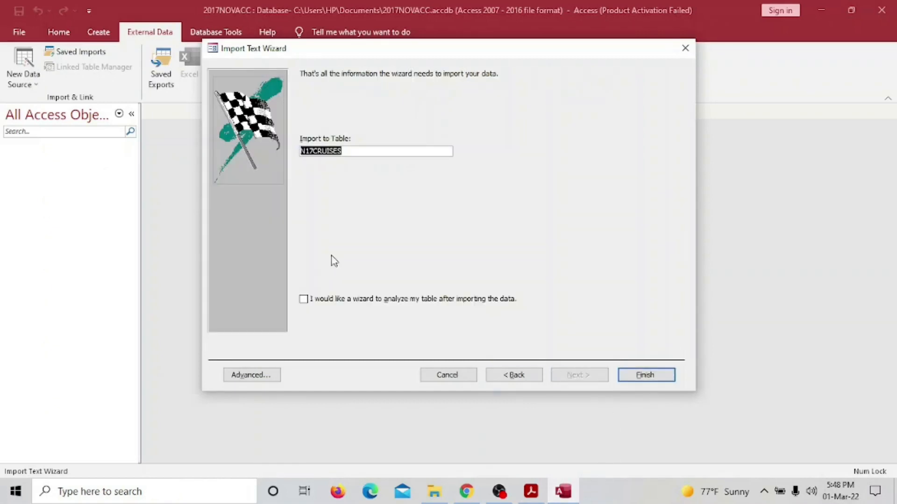
# Finish importing to the N17CRUISES table without saving the import steps, and open the table.
pyautogui.click(642, 373)
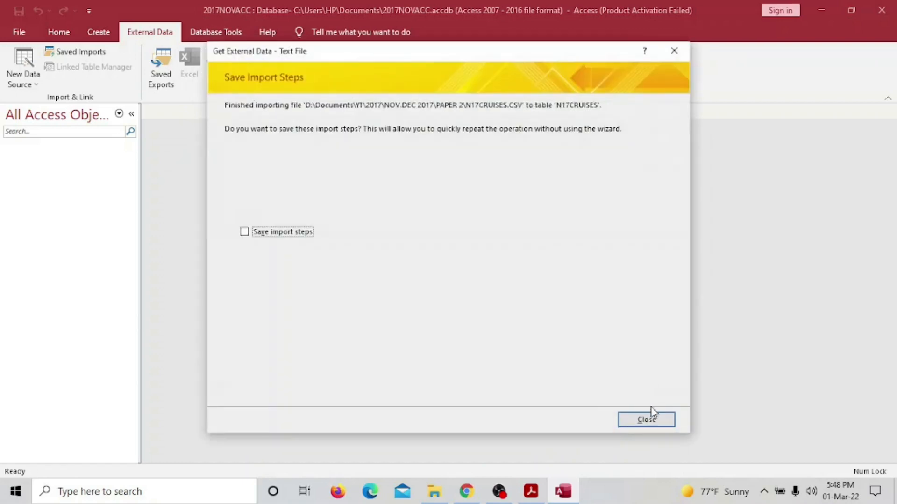
pyautogui.click(647, 420)
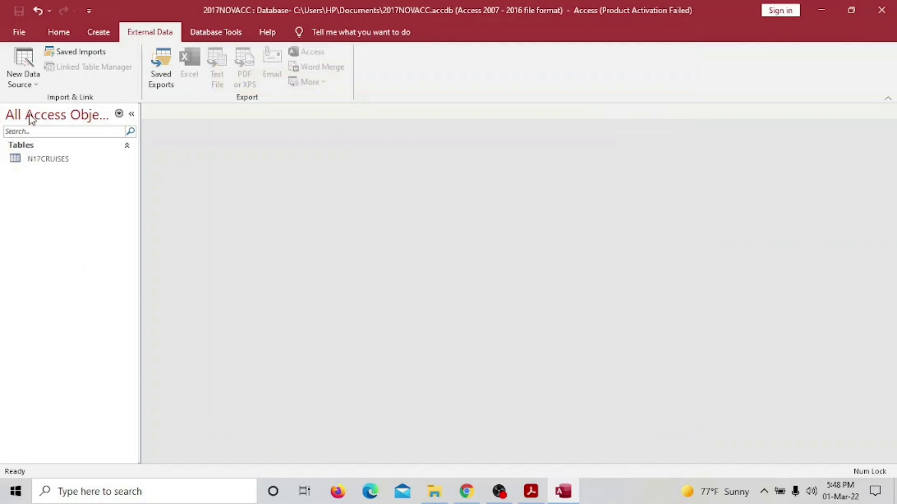
pyautogui.click(52, 161)
pyautogui.doubleClick(52, 161)
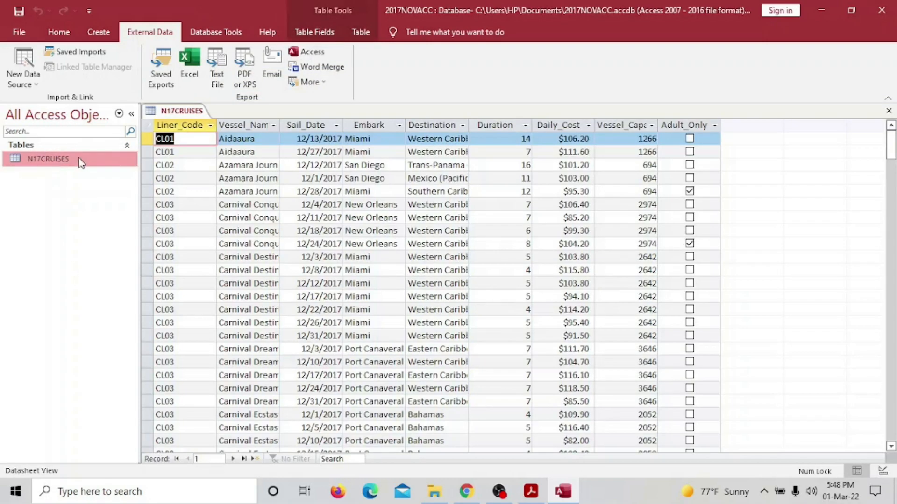
# Widen the Sail_Date column and examine how its dates are displayed throughout the table's records.
pyautogui.moveTo(342, 125); pyautogui.dragTo(378, 126)
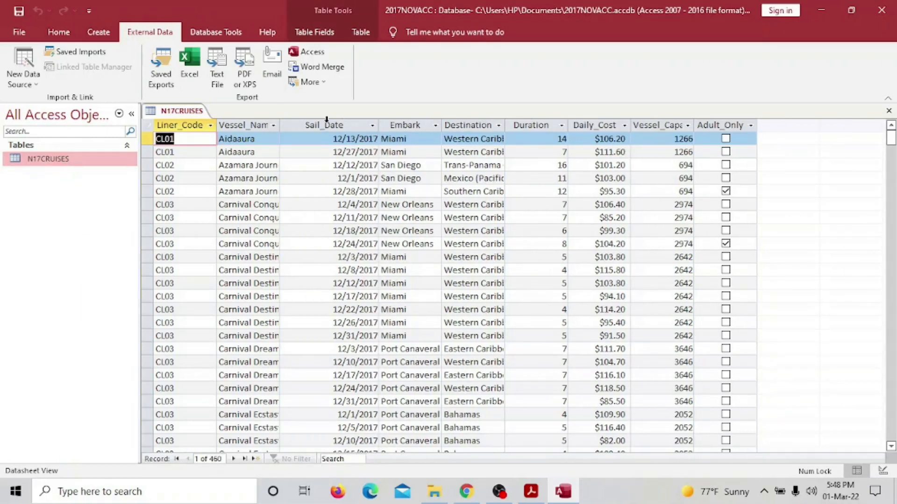
pyautogui.click(326, 120)
pyautogui.scroll(-5, 341, 322)
pyautogui.scroll(2, 341, 322)
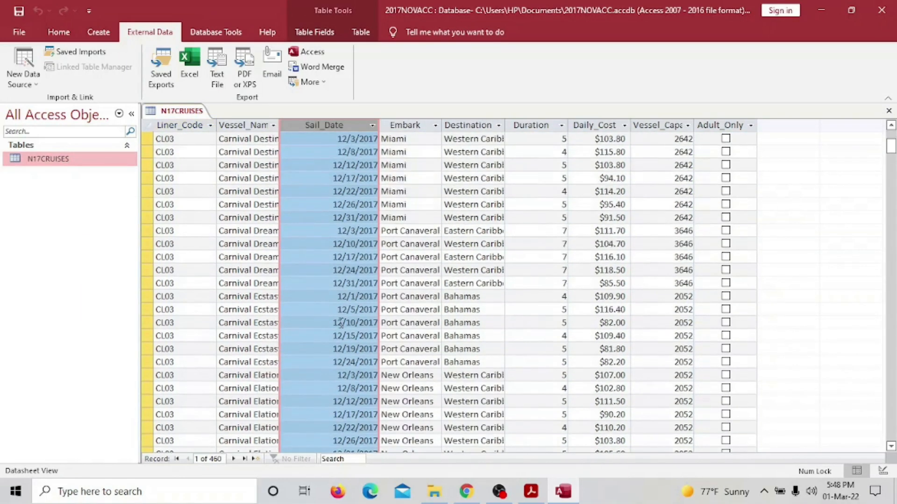
pyautogui.scroll(3, 340, 322)
pyautogui.scroll(-17, 340, 314)
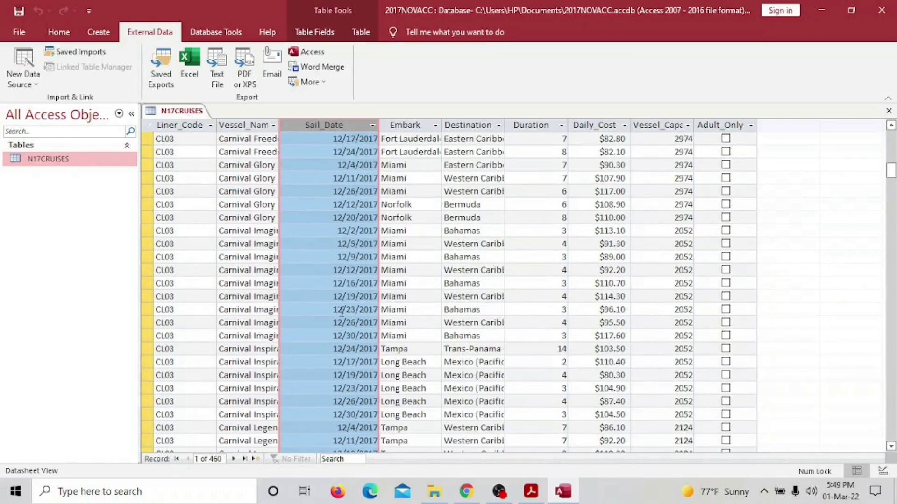
pyautogui.click(341, 257)
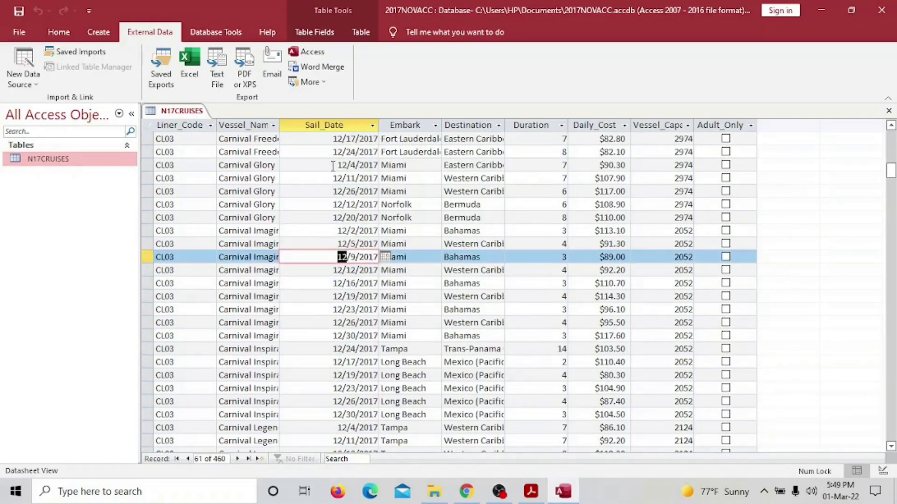
pyautogui.click(335, 151)
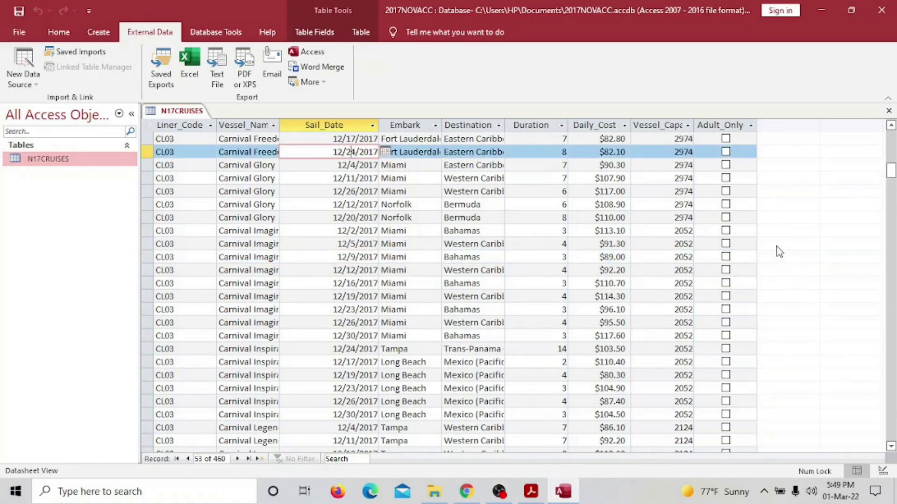
pyautogui.scroll(17, 808, 271)
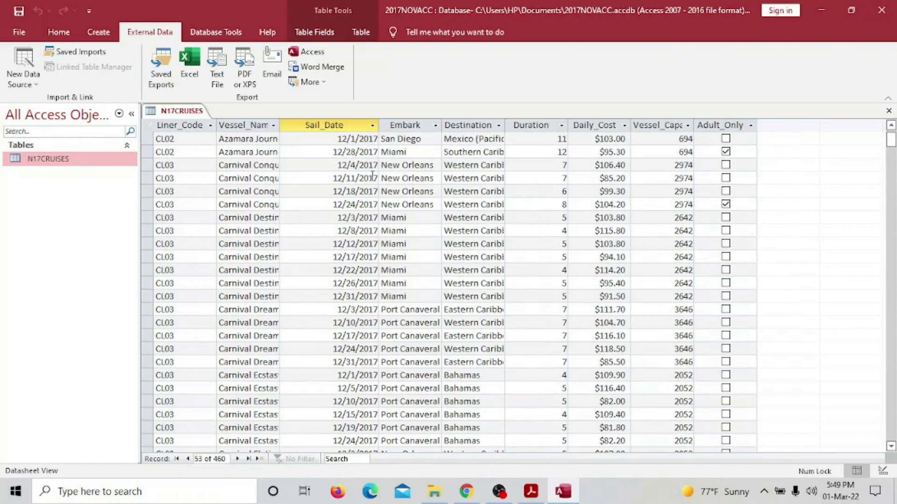
pyautogui.scroll(1, 585, 276)
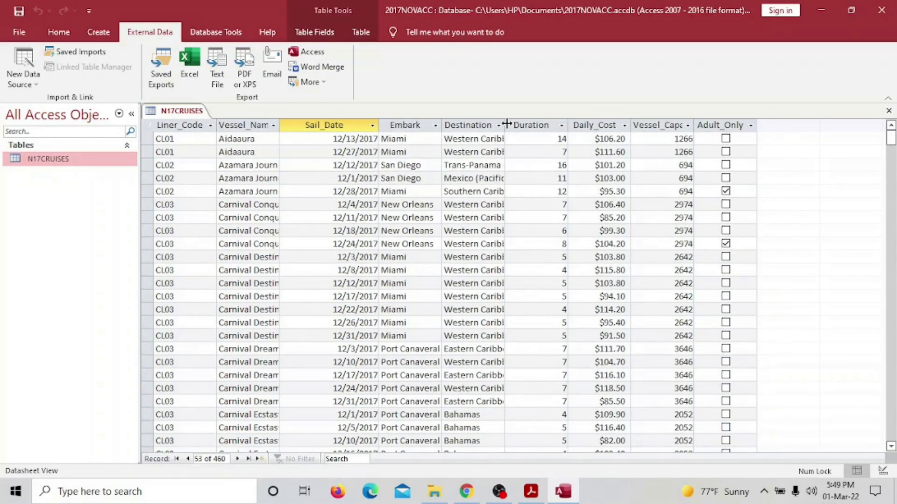
# Widen the Destination and Vessel_Name columns to fit their text, and check the Adult_Only and Sail_Date columns.
pyautogui.moveTo(505, 122); pyautogui.dragTo(542, 125)
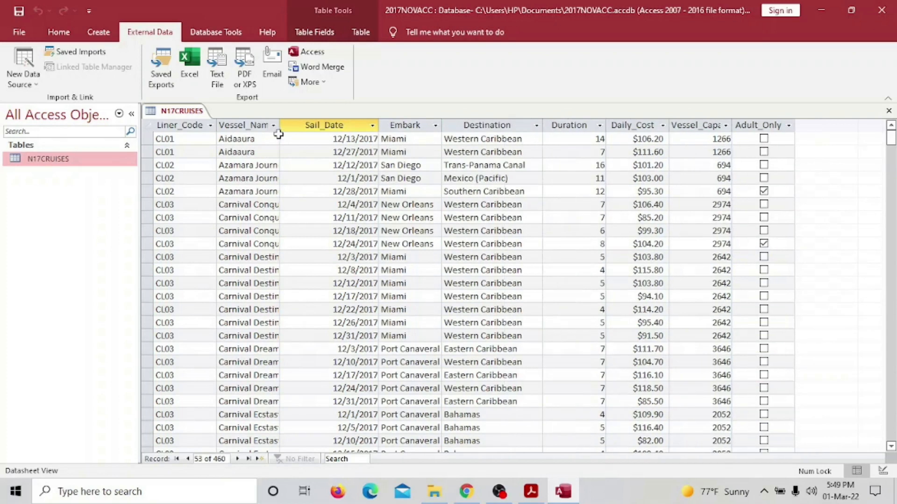
pyautogui.moveTo(280, 132); pyautogui.dragTo(309, 131)
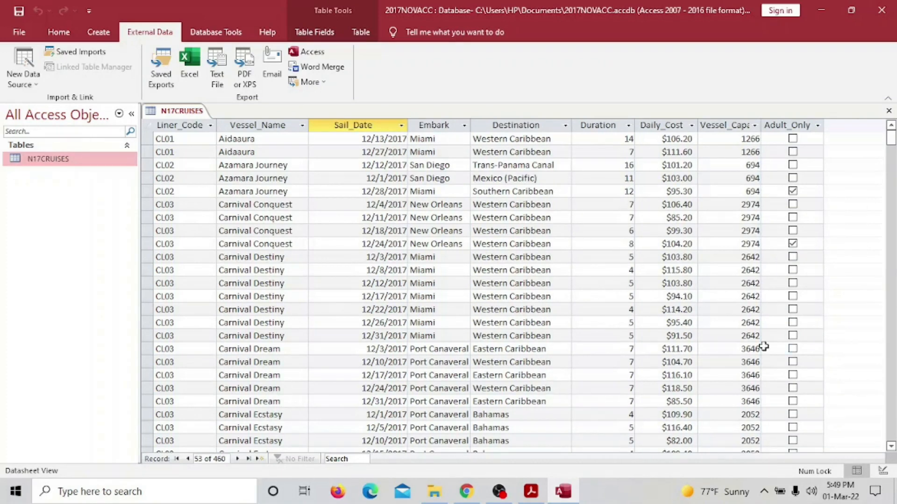
pyautogui.click(786, 124)
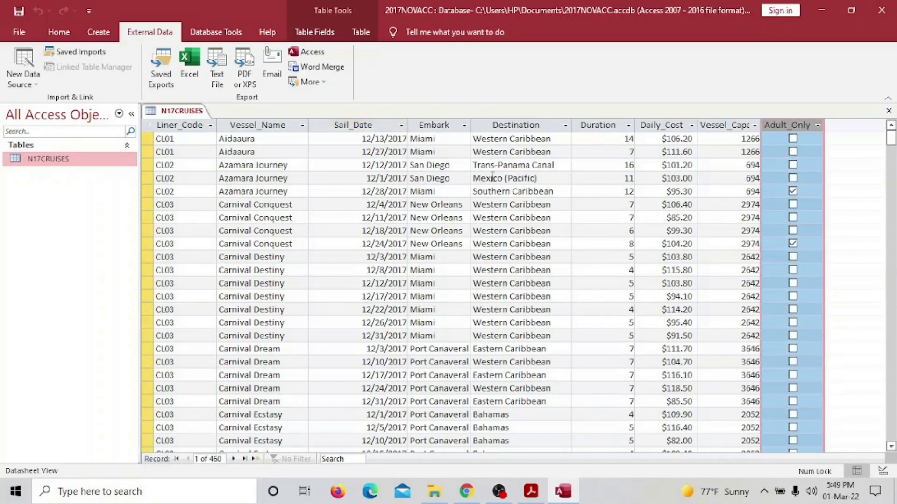
pyautogui.click(386, 126)
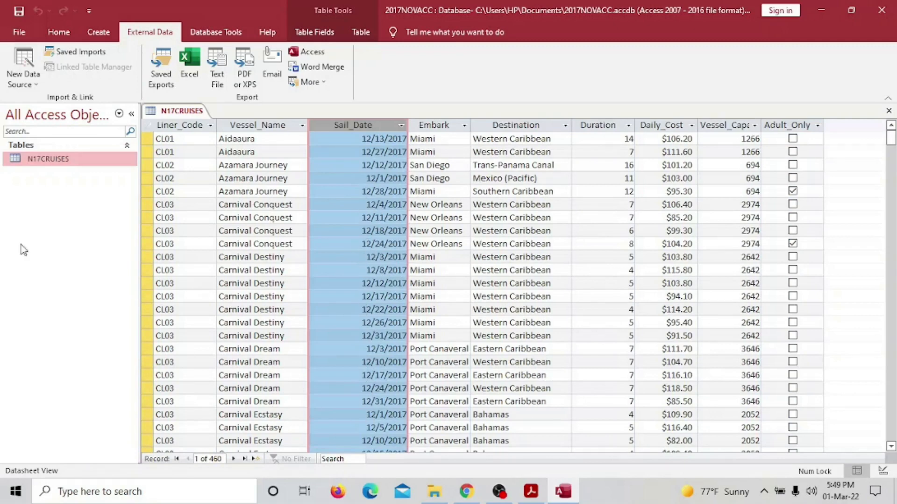
# Show the N17CRUISES table in Design View.
pyautogui.click(56, 32)
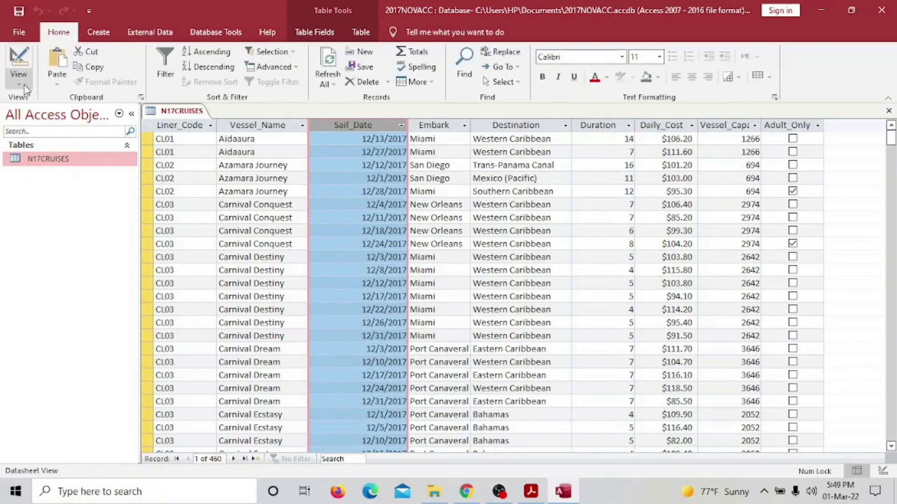
pyautogui.click(26, 85)
pyautogui.click(37, 98)
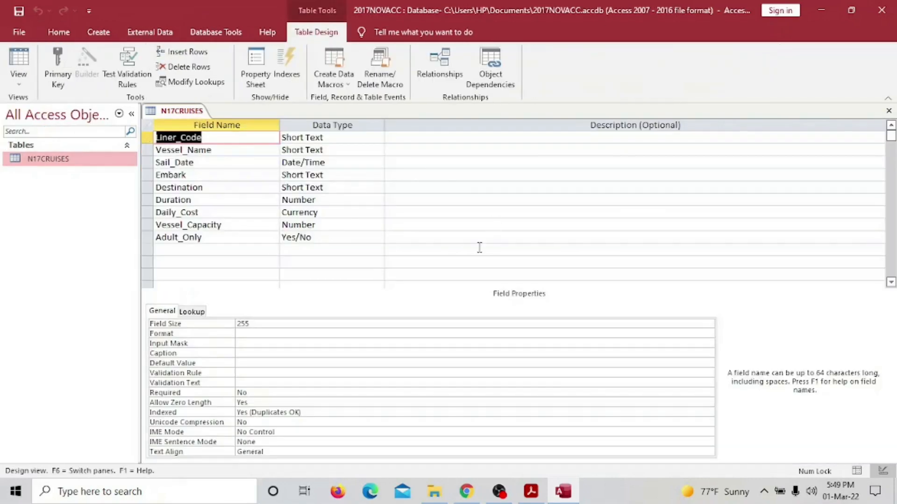
# Switch to the question paper in Acrobat Reader, highlight the table of field names and data types, and read the Evidence 3 instructions.
pyautogui.click(531, 492)
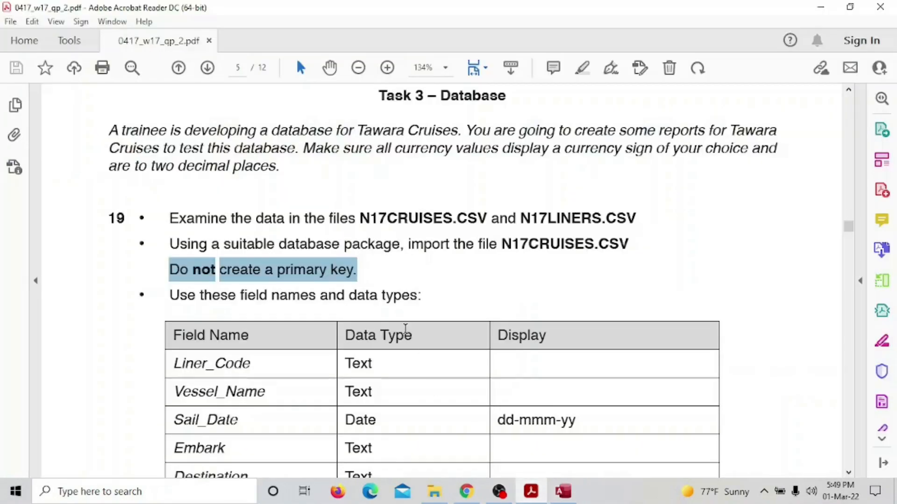
pyautogui.scroll(-3, 408, 327)
pyautogui.scroll(-3, 408, 326)
pyautogui.scroll(3, 408, 330)
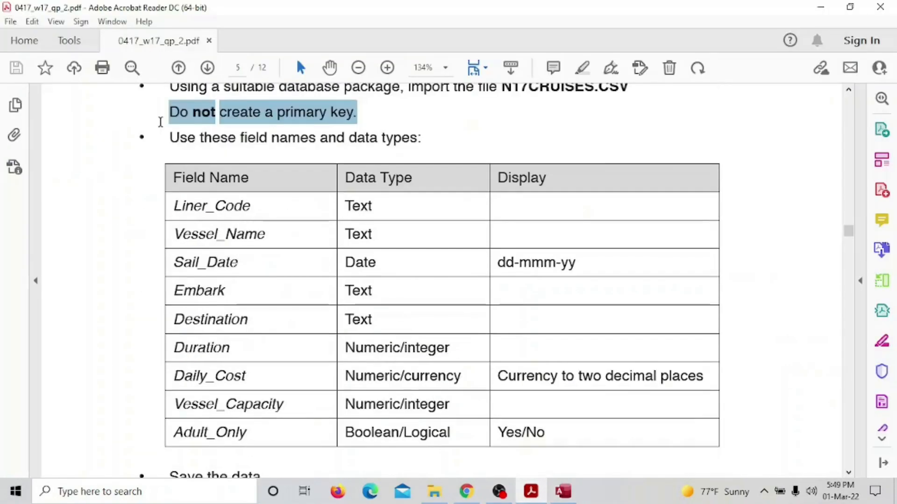
pyautogui.moveTo(160, 121); pyautogui.dragTo(368, 432)
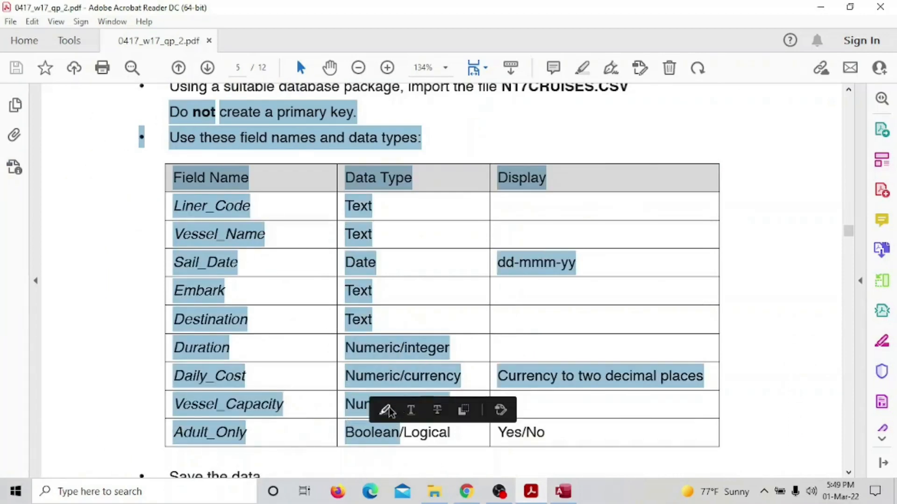
pyautogui.click(388, 410)
pyautogui.scroll(-5, 265, 147)
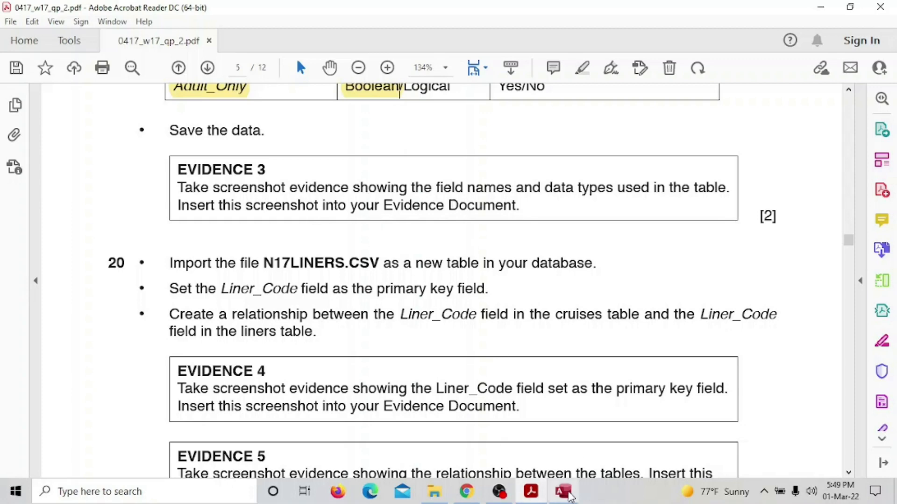
# Switch back to Access and set the Daily_Cost field's format to Currency with 2 decimal places.
pyautogui.click(560, 495)
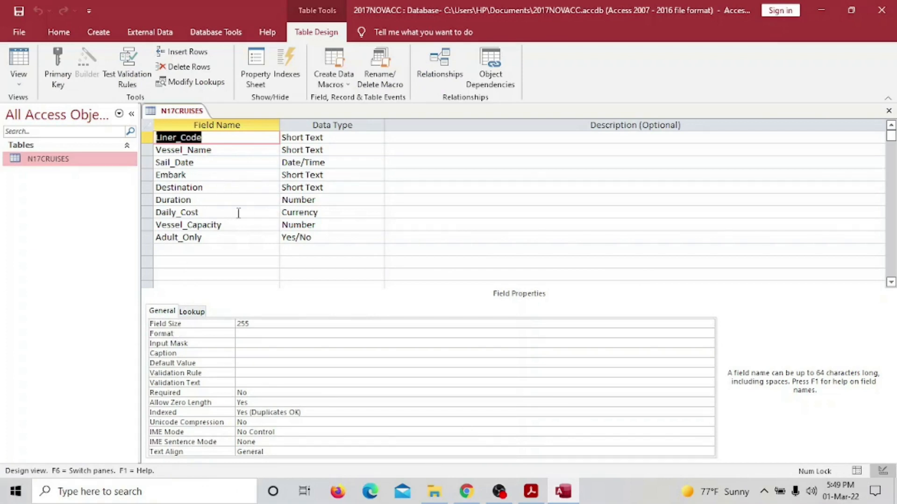
pyautogui.click(342, 213)
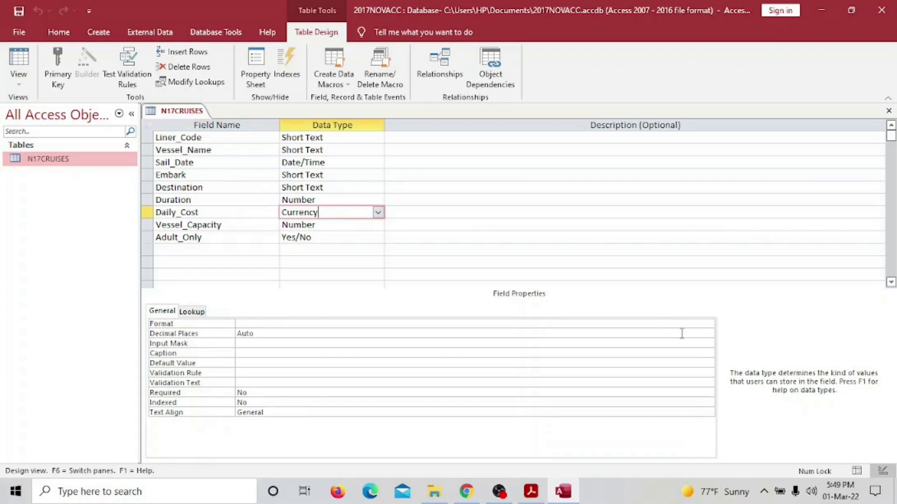
pyautogui.click(692, 323)
pyautogui.click(709, 324)
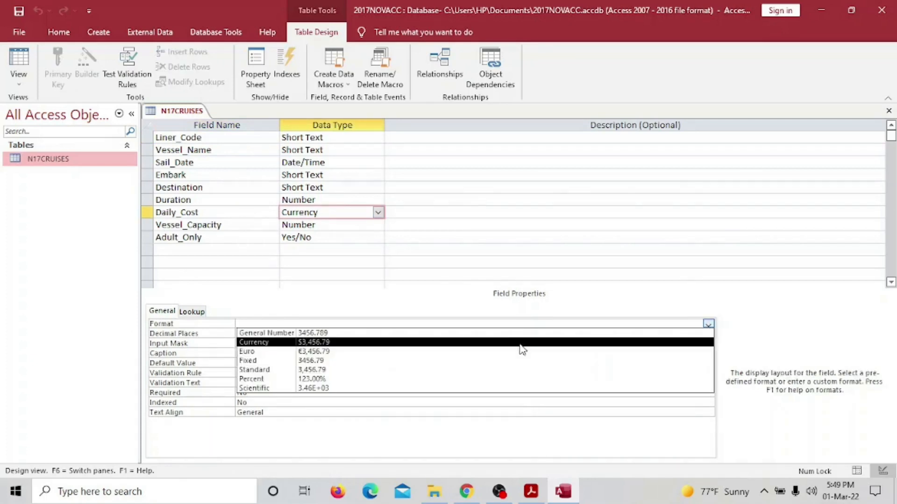
pyautogui.click(352, 343)
pyautogui.click(299, 334)
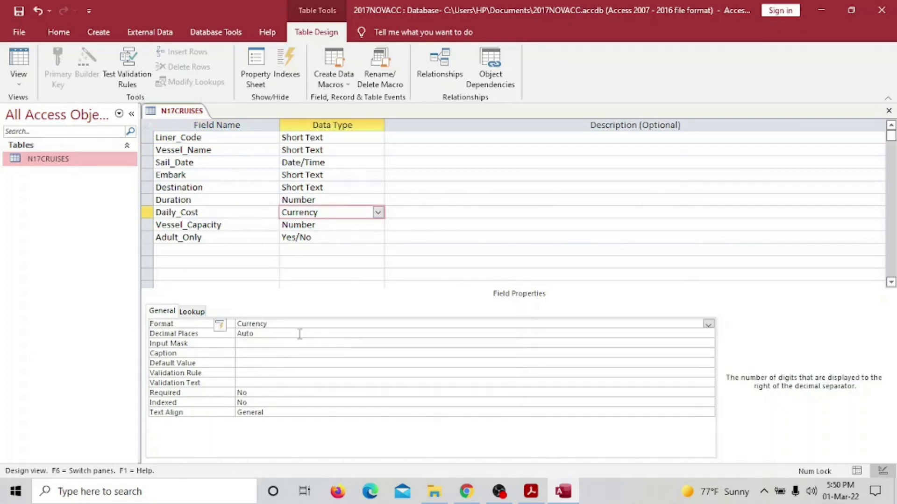
pyautogui.click(708, 333)
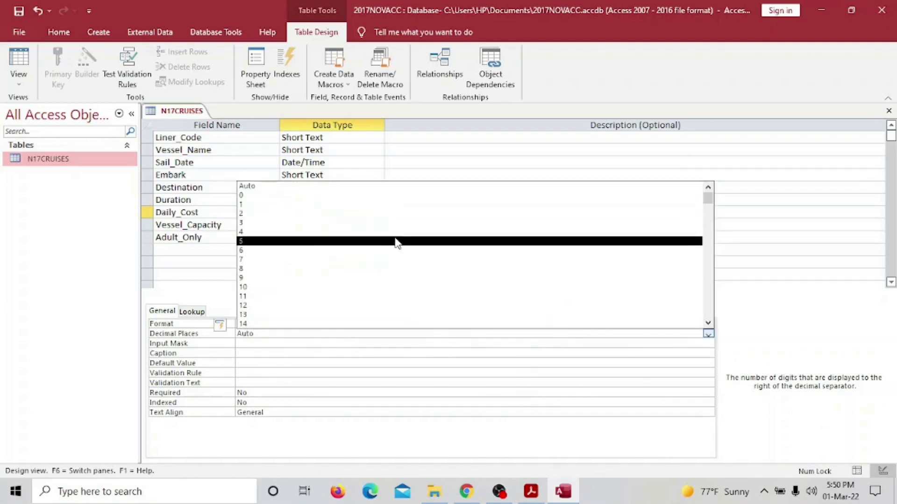
pyautogui.click(392, 214)
pyautogui.click(553, 225)
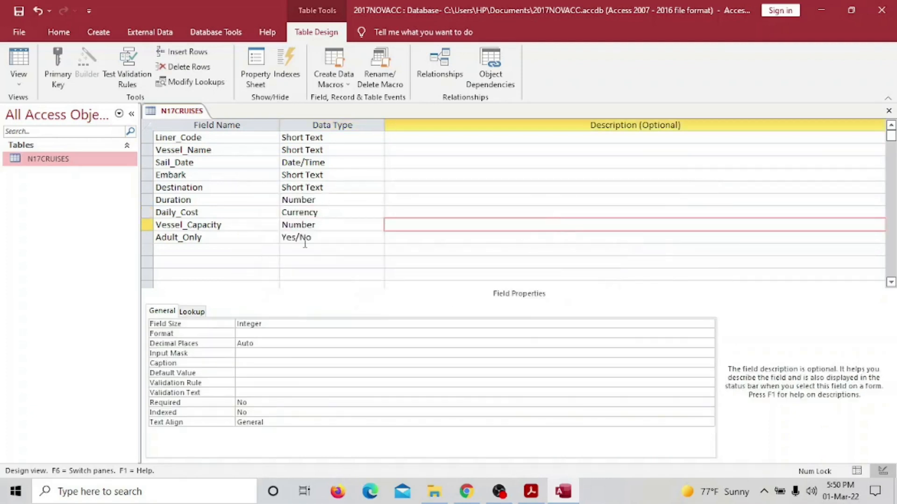
# Capture a screenshot of the N17CRUISES field names, data types and field properties to the clipboard.
pyautogui.click(290, 257)
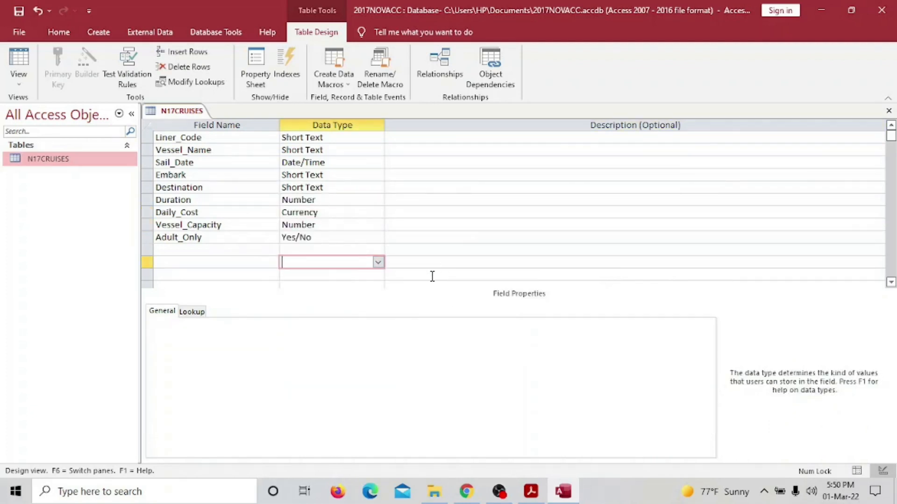
pyautogui.click(310, 221)
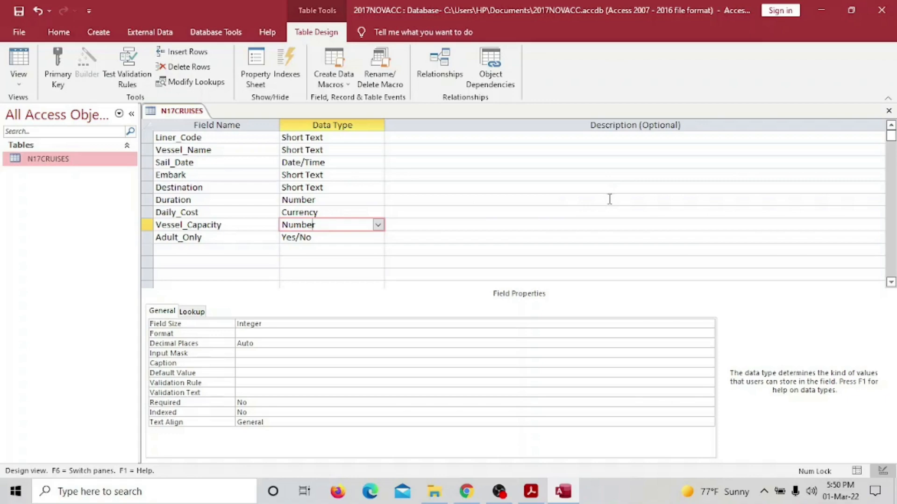
pyautogui.press('Print')
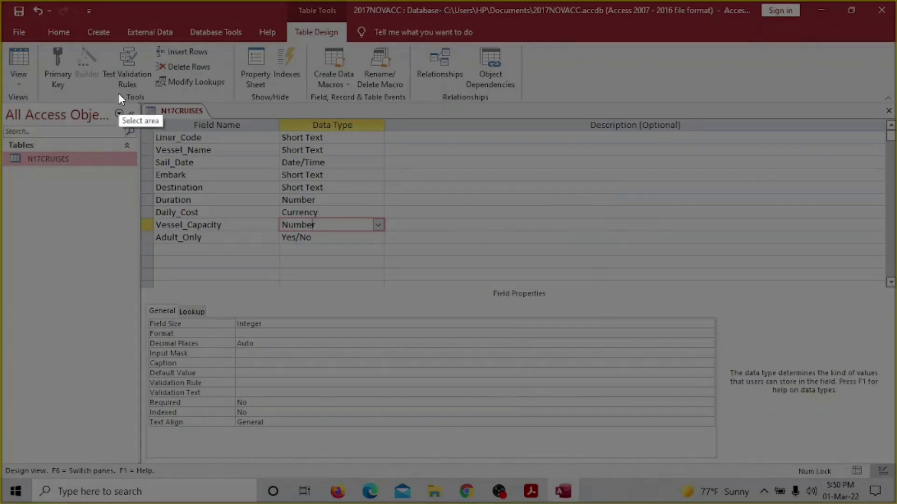
pyautogui.moveTo(118, 87); pyautogui.dragTo(384, 439)
pyautogui.click(333, 452)
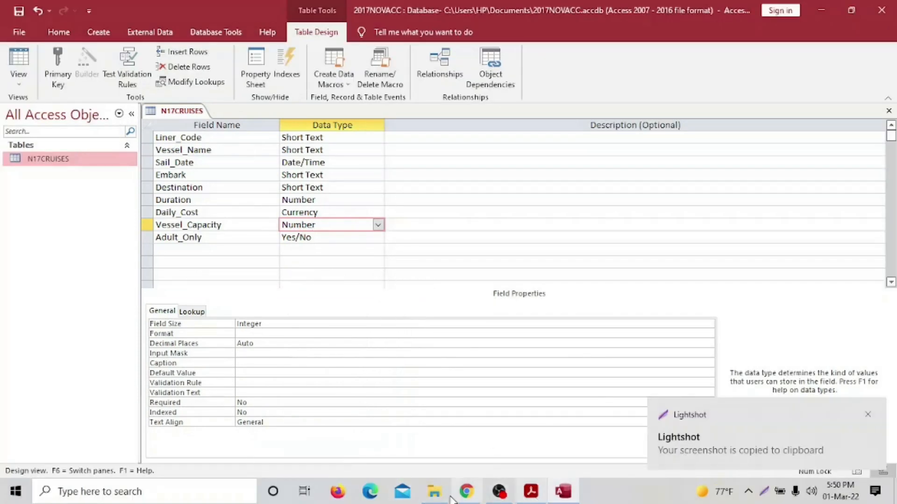
# Open the N17EVIDENCE document from the PAPER 2 folder in Word and dismiss the Office activation notice.
pyautogui.click(434, 491)
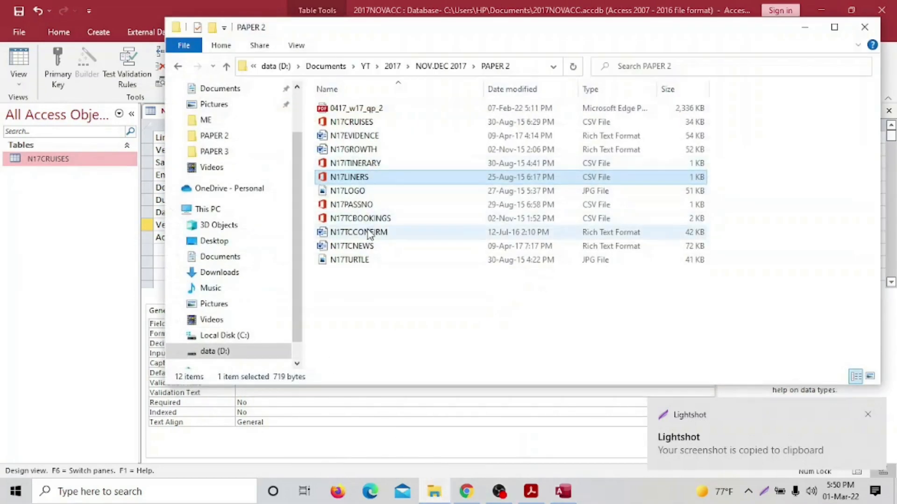
pyautogui.click(357, 138)
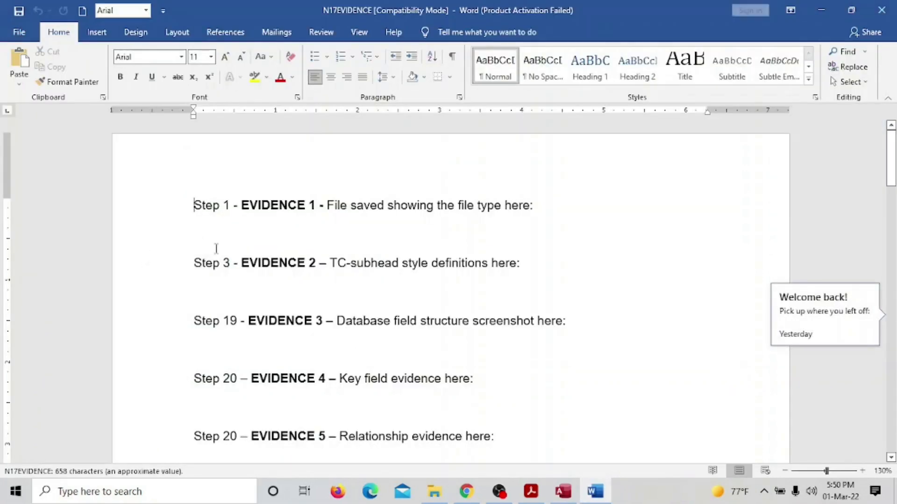
pyautogui.scroll(-1, 384, 297)
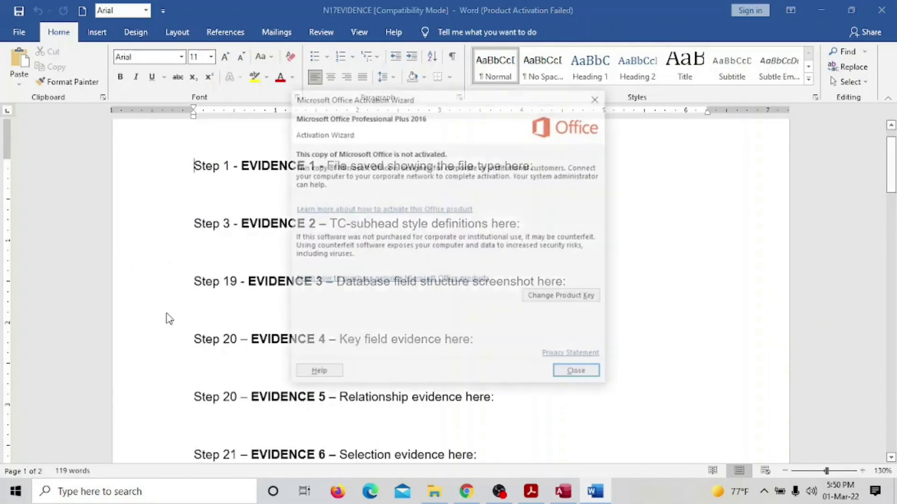
pyautogui.click(579, 375)
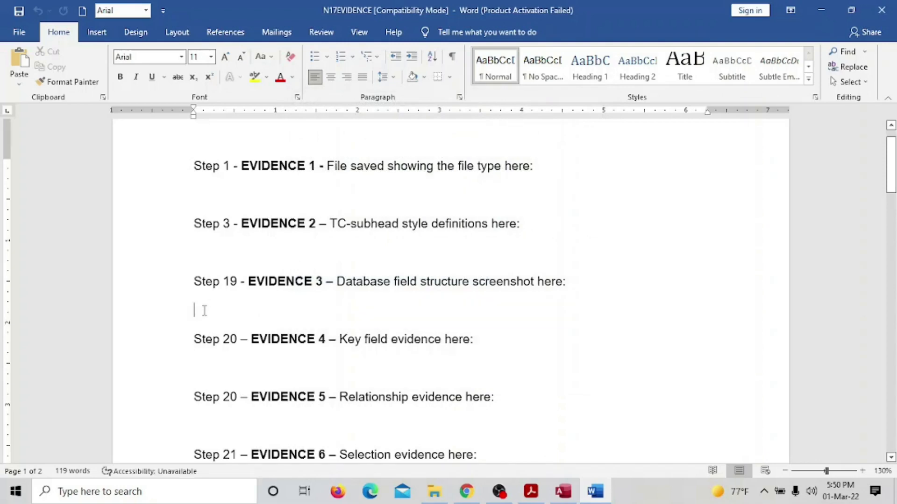
# Paste the field structure screenshot below the EVIDENCE 3 line and scale the picture down.
pyautogui.hotkey('ctrl', 'v')
pyautogui.click(360, 294)
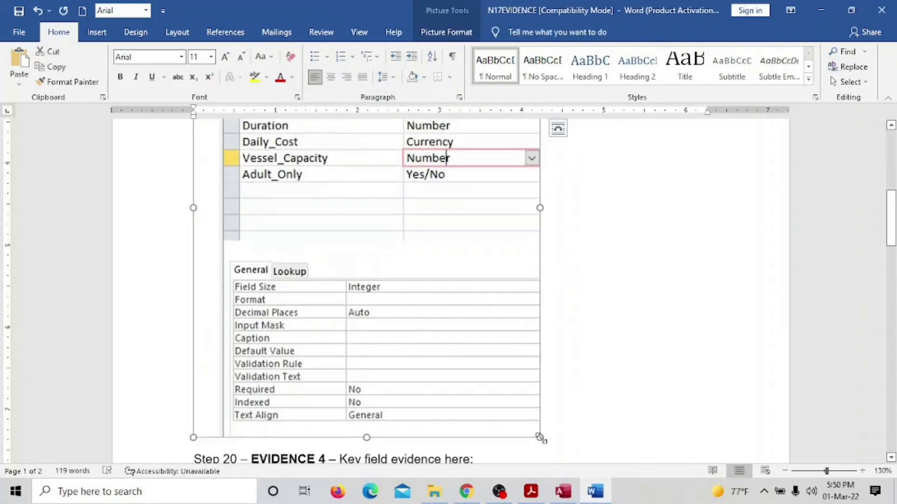
pyautogui.moveTo(539, 438); pyautogui.dragTo(488, 342)
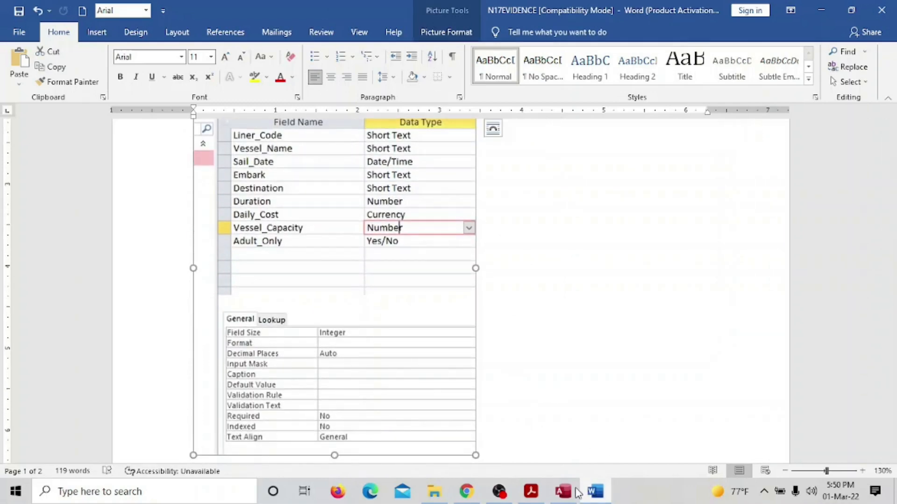
# Switch to the question paper in Acrobat Reader, highlight the Evidence 3 instruction, and read the question 20 import, key and relationship requirements.
pyautogui.moveTo(574, 491)
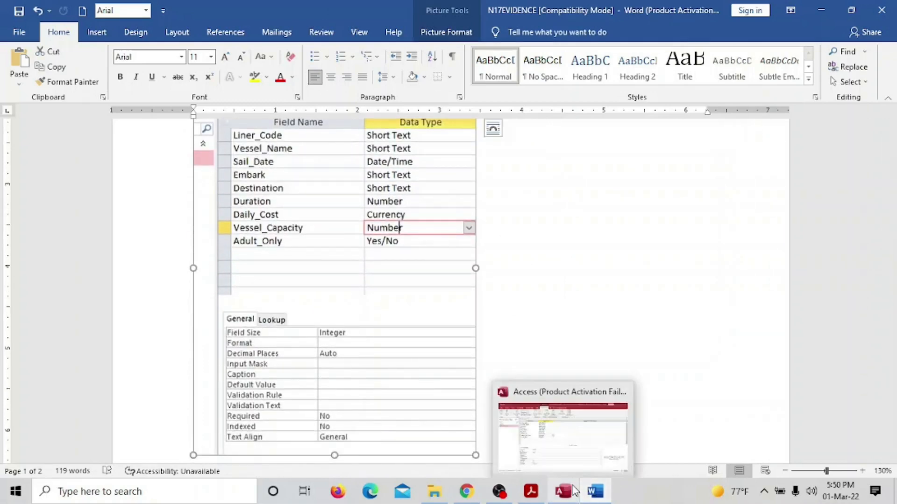
pyautogui.click(530, 491)
pyautogui.moveTo(169, 128); pyautogui.dragTo(510, 203)
pyautogui.click(519, 175)
pyautogui.scroll(-2, 503, 254)
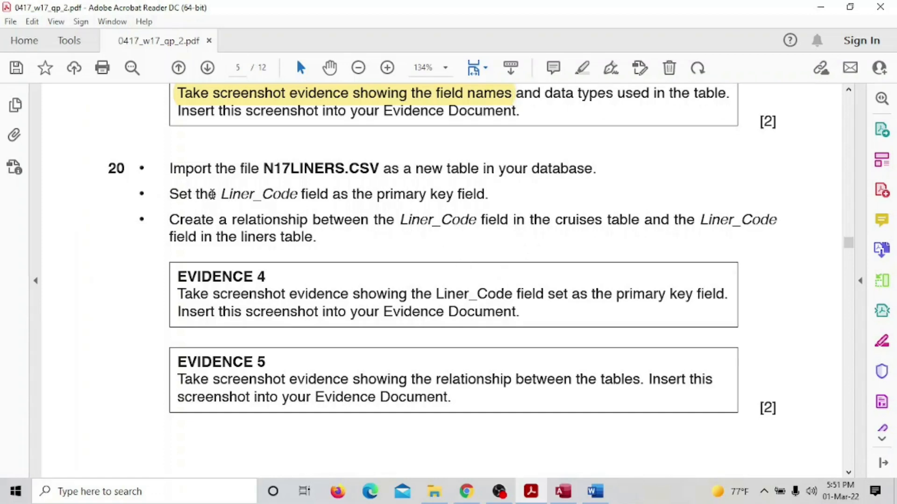
pyautogui.moveTo(220, 194); pyautogui.dragTo(302, 194)
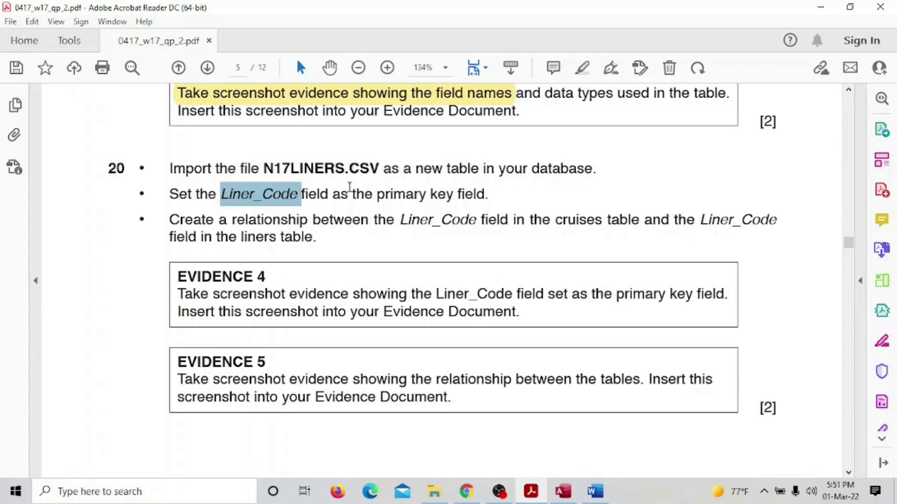
# Return to Access and close the N17CRUISES table design, saving its changes.
pyautogui.click(563, 492)
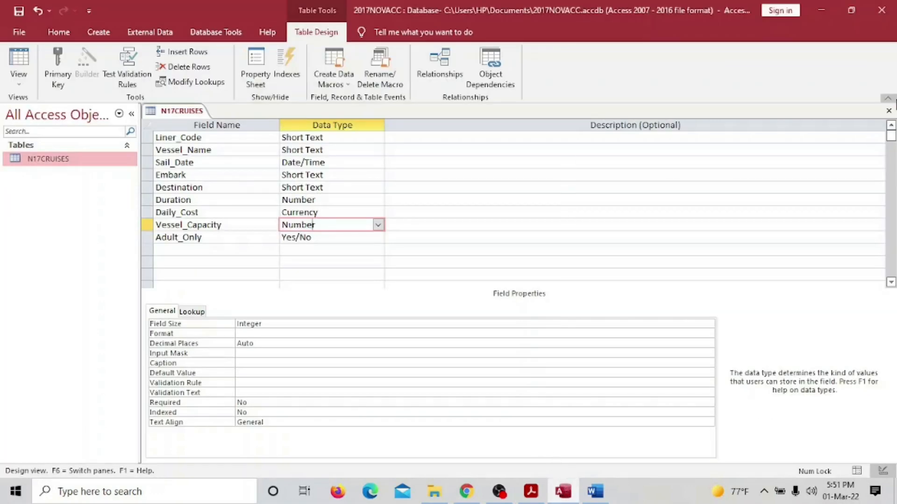
pyautogui.click(889, 111)
pyautogui.click(410, 284)
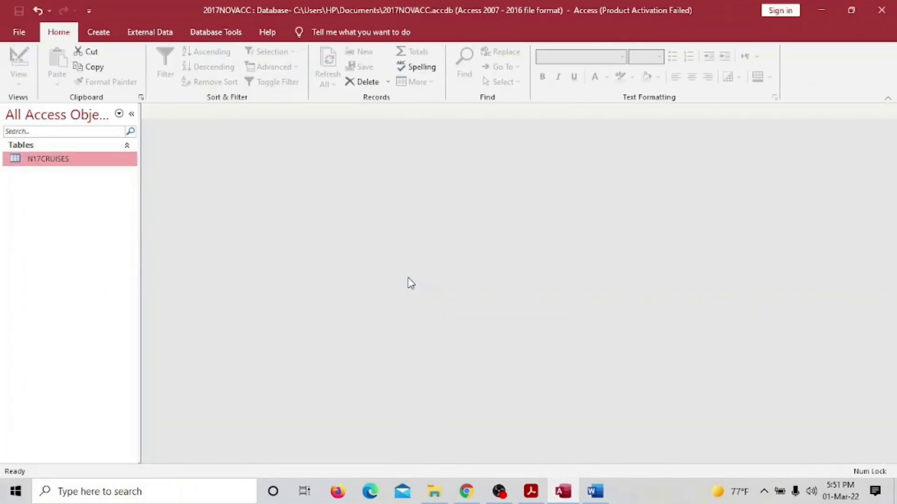
# Reopen N17CRUISES, set the Adult_Only field's data type to Short Text, and close the table.
pyautogui.doubleClick(70, 161)
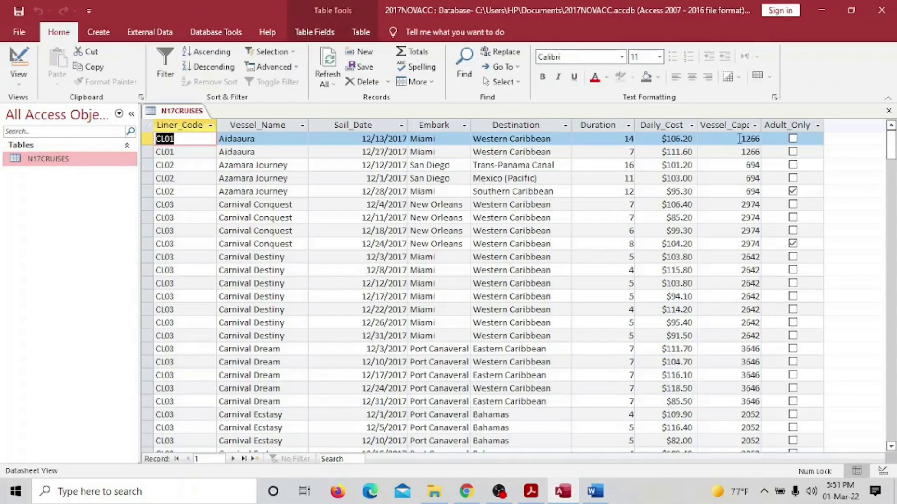
pyautogui.click(789, 125)
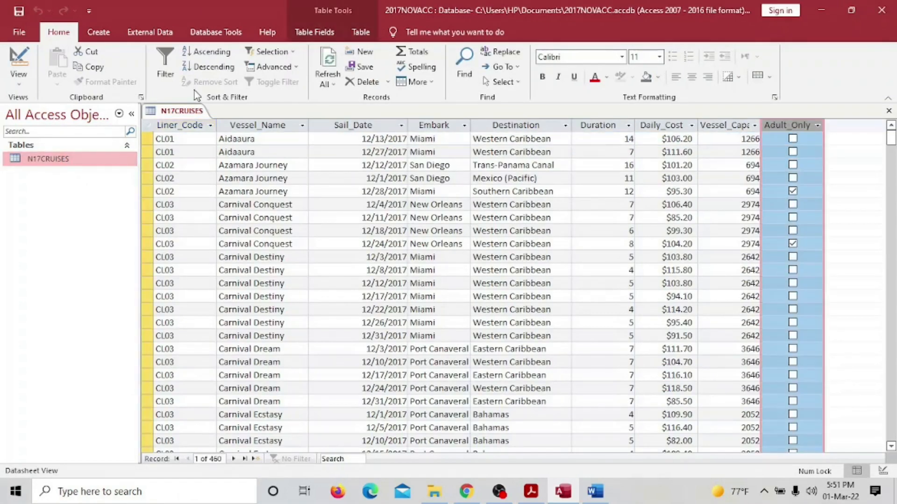
pyautogui.click(215, 32)
pyautogui.click(330, 33)
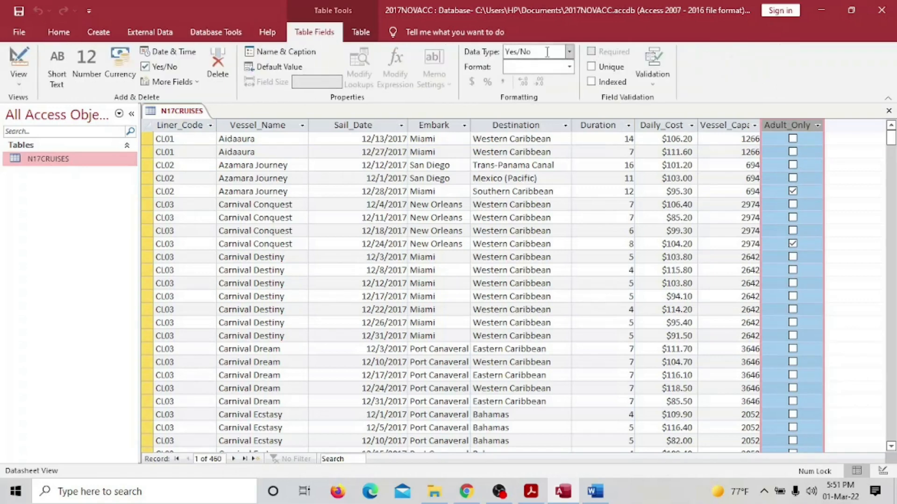
pyautogui.click(570, 53)
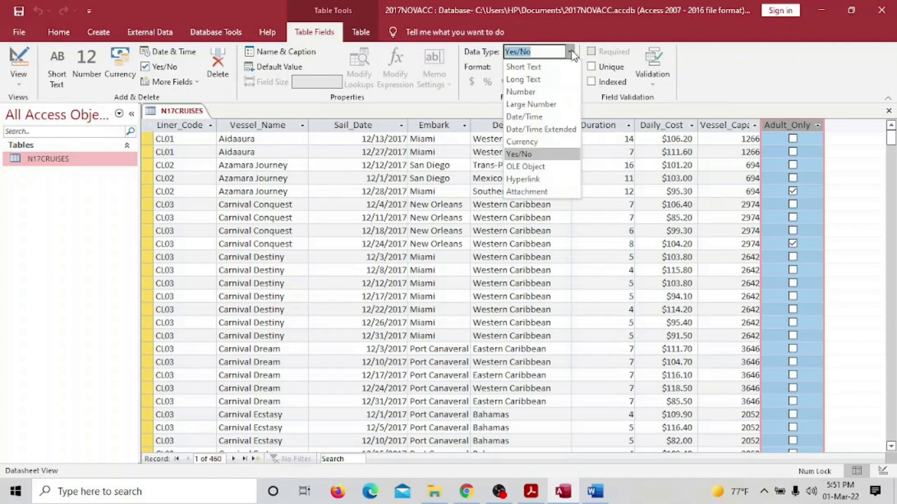
pyautogui.click(543, 68)
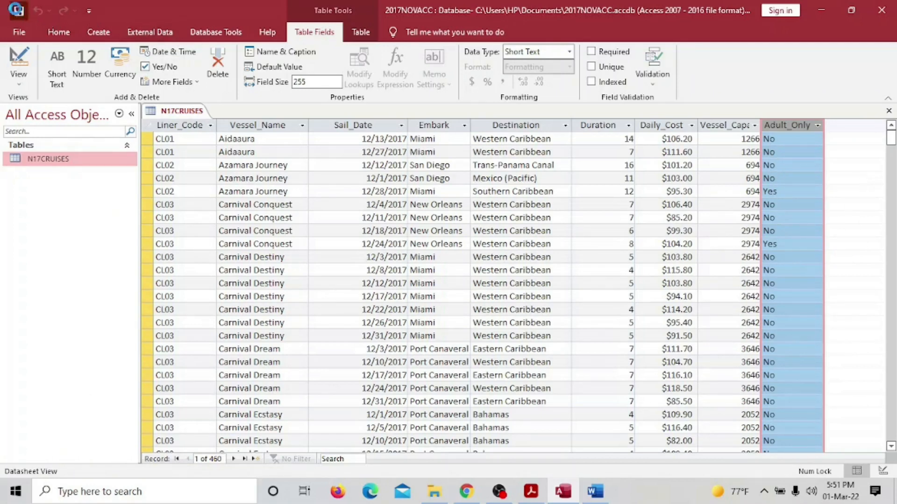
pyautogui.click(888, 110)
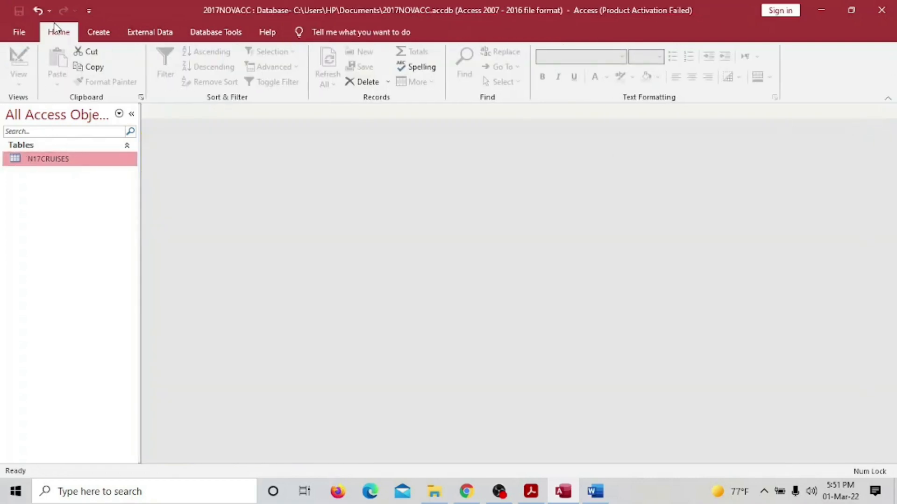
# Start a text file import of N17LINERS.CSV from the PAPER 2 folder into a new table.
pyautogui.click(150, 32)
pyautogui.click(22, 68)
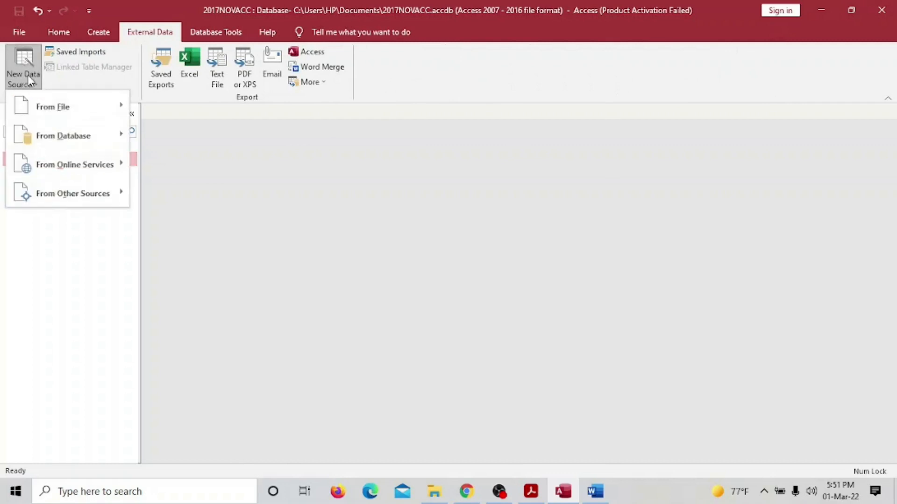
pyautogui.moveTo(41, 102)
pyautogui.click(187, 195)
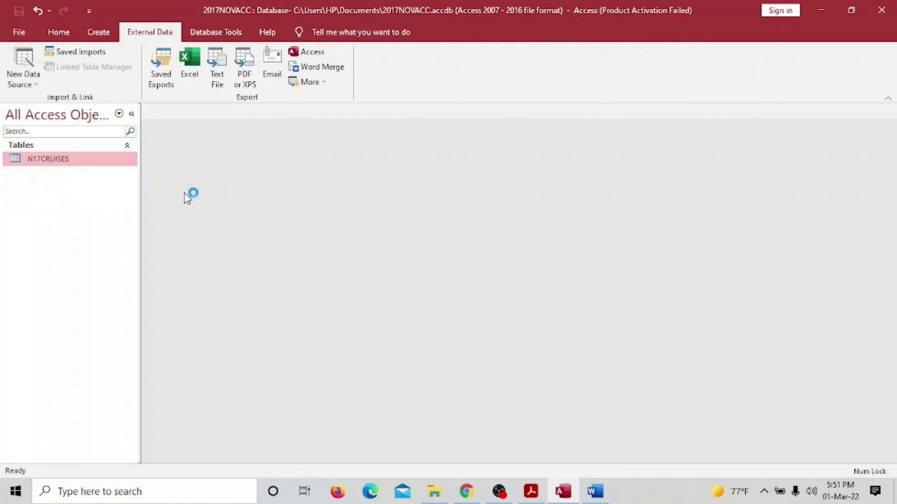
pyautogui.click(648, 135)
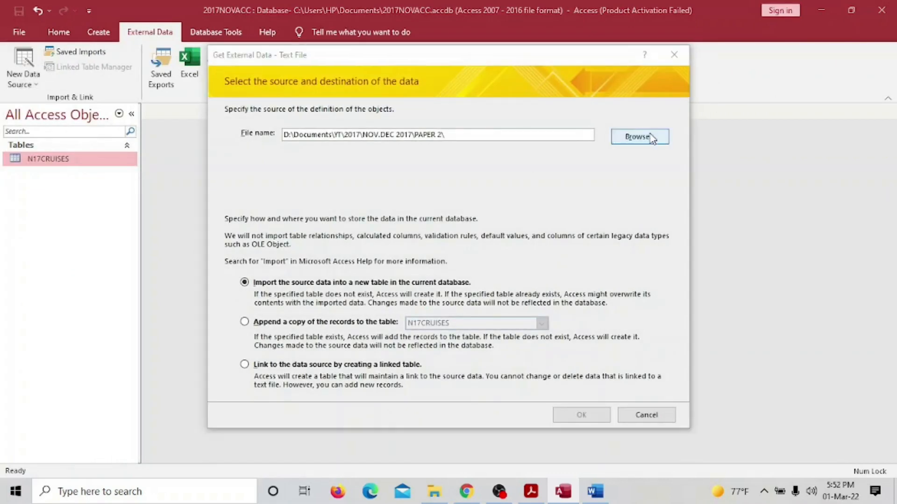
pyautogui.doubleClick(356, 188)
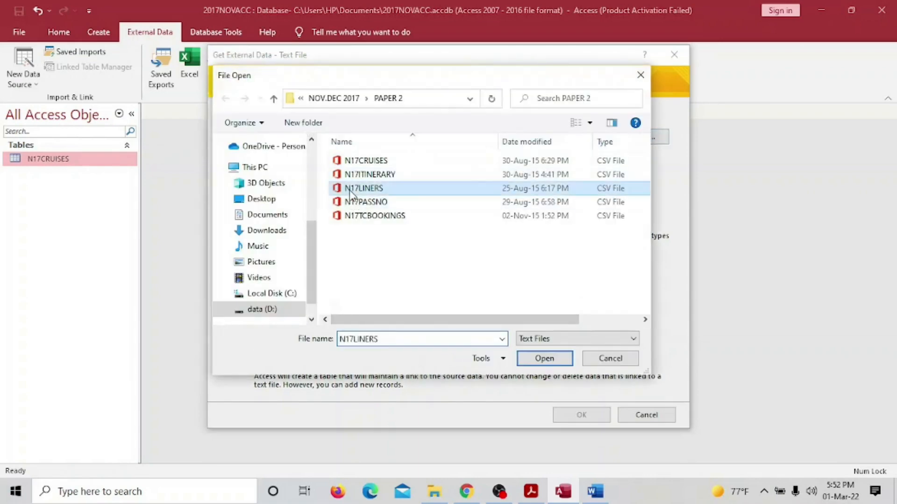
pyautogui.click(568, 412)
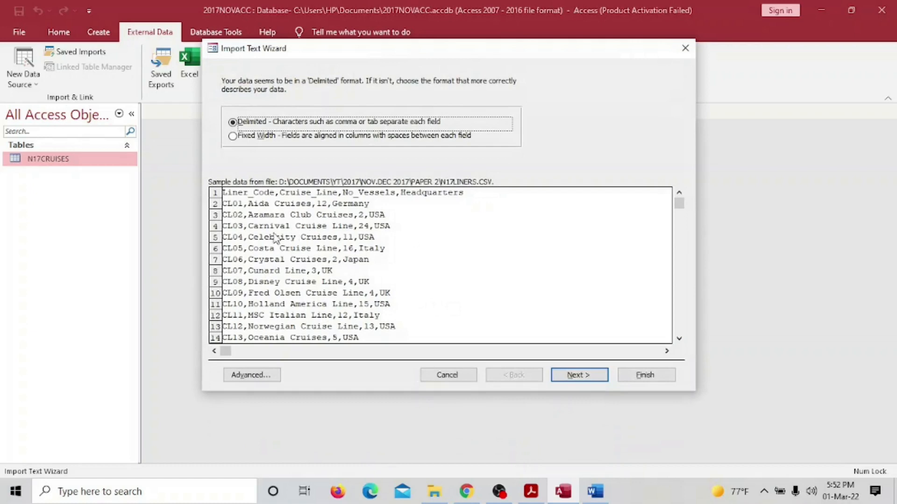
# Import the data as comma-delimited with the first row as field names, and continue to the field options.
pyautogui.click(579, 375)
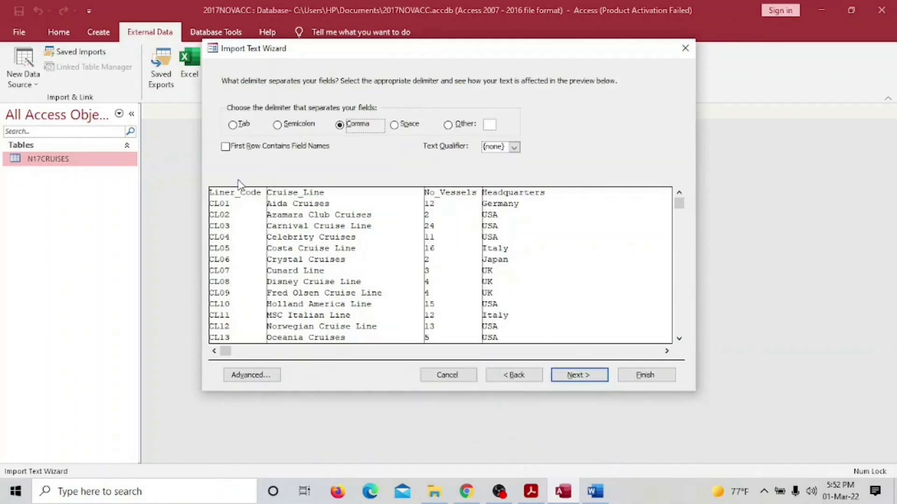
pyautogui.click(225, 147)
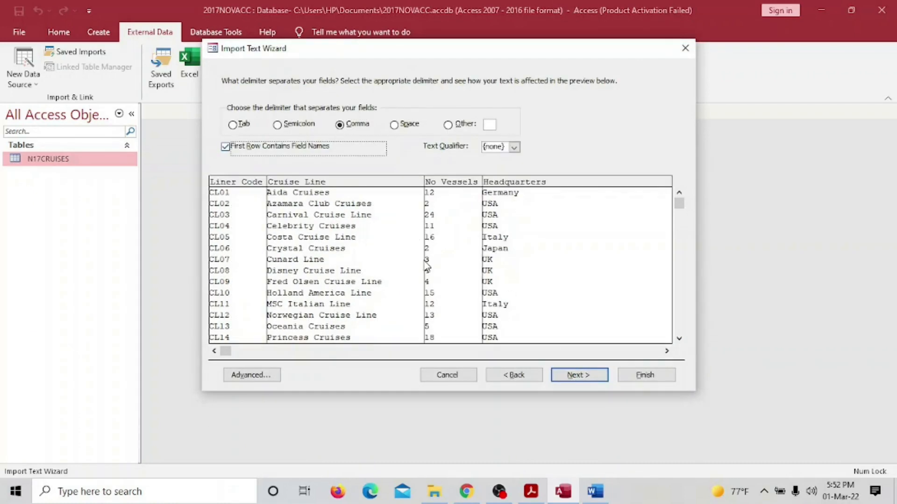
pyautogui.click(579, 376)
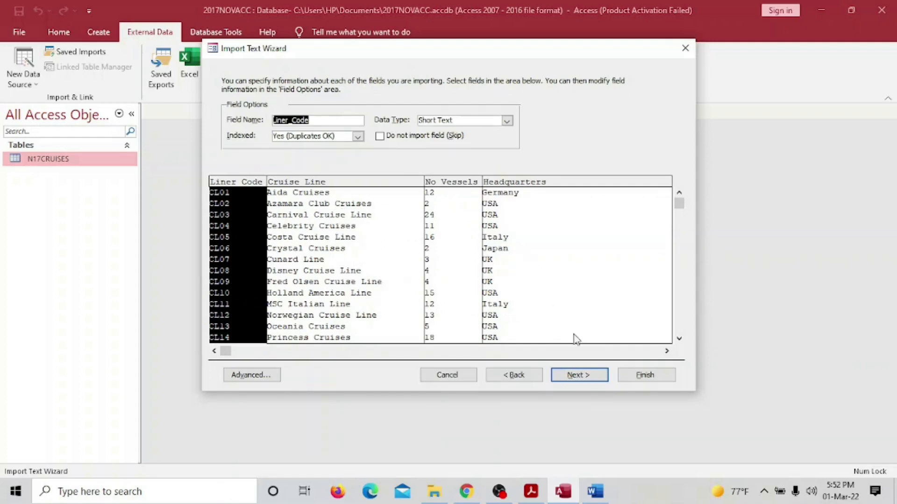
# Set Liner_Code as the primary key, finish importing into the table N17LINERS, and close the wizard without saving the import steps.
pyautogui.click(582, 377)
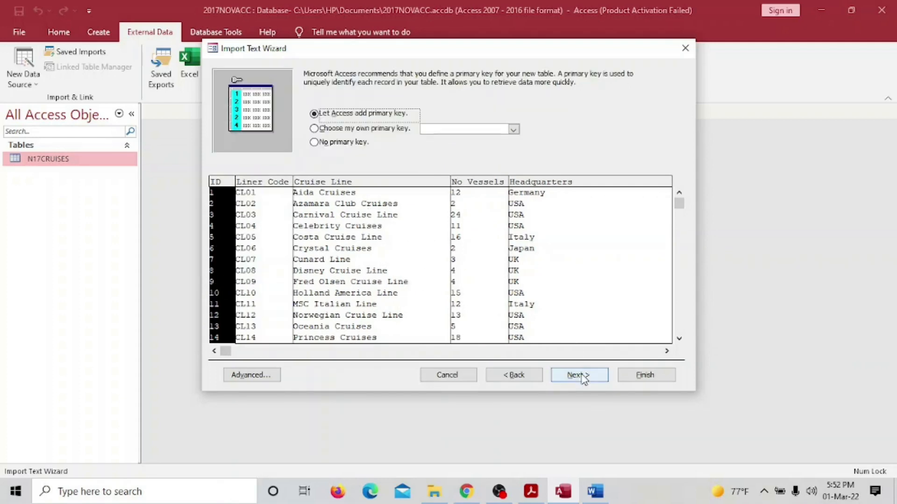
pyautogui.click(318, 131)
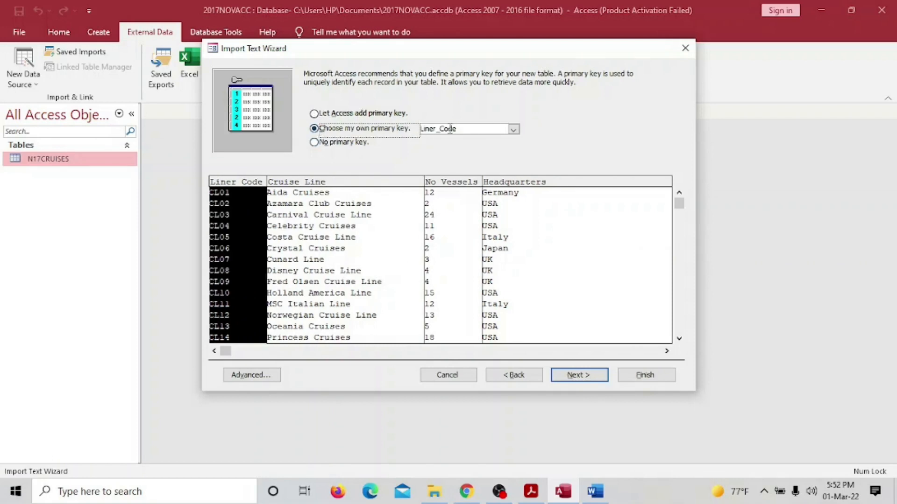
pyautogui.click(578, 376)
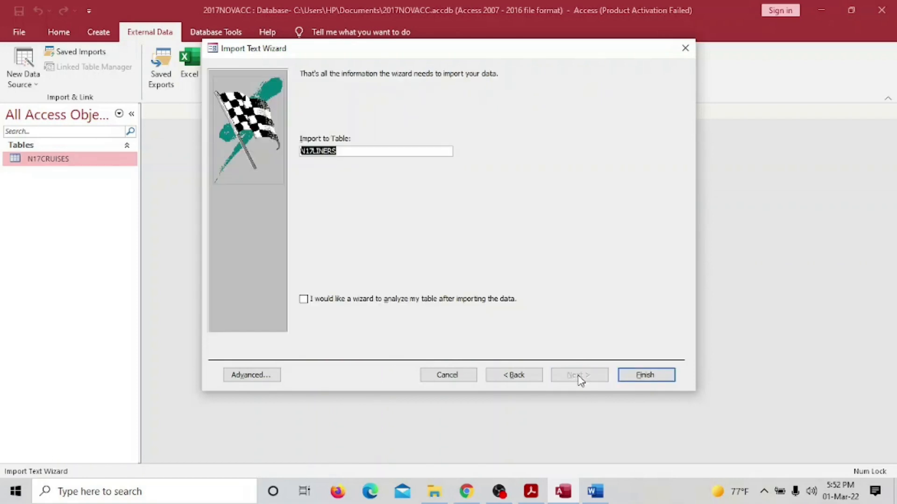
pyautogui.click(650, 376)
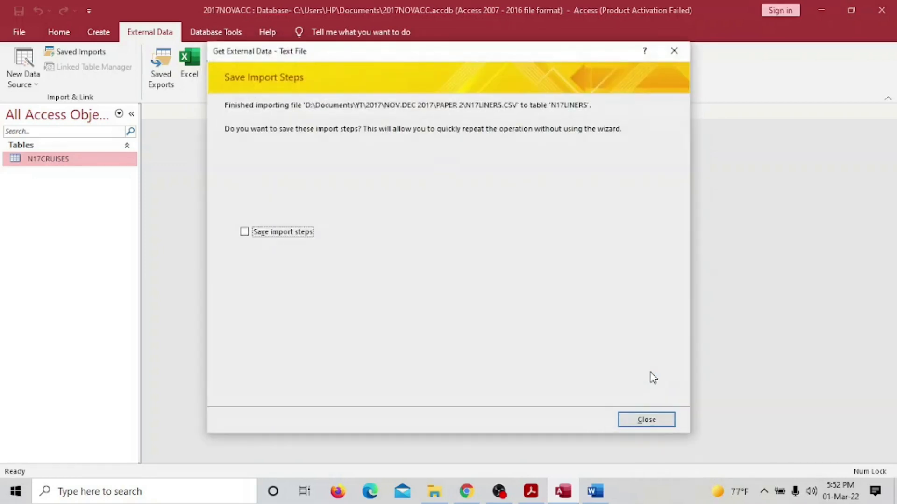
pyautogui.click(649, 422)
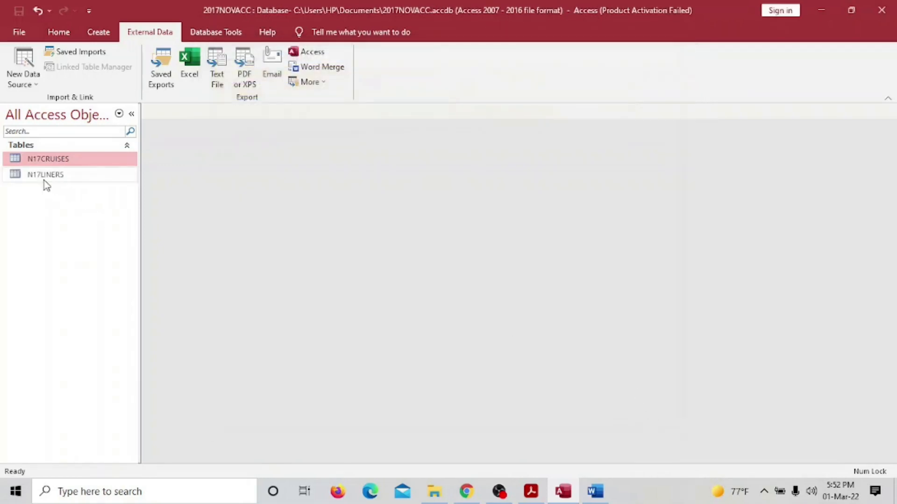
# Open the N17LINERS table and widen the Cruise_Line column until the full cruise line names fit.
pyautogui.doubleClick(45, 176)
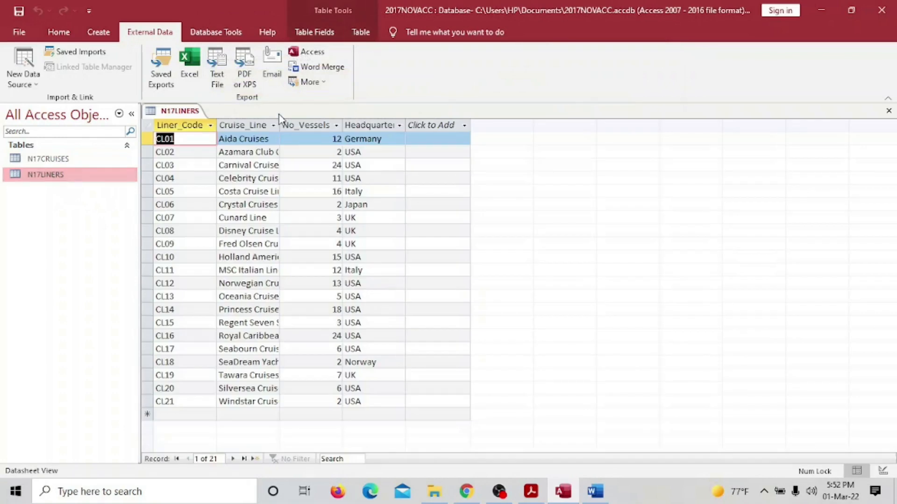
pyautogui.moveTo(280, 124); pyautogui.dragTo(326, 125)
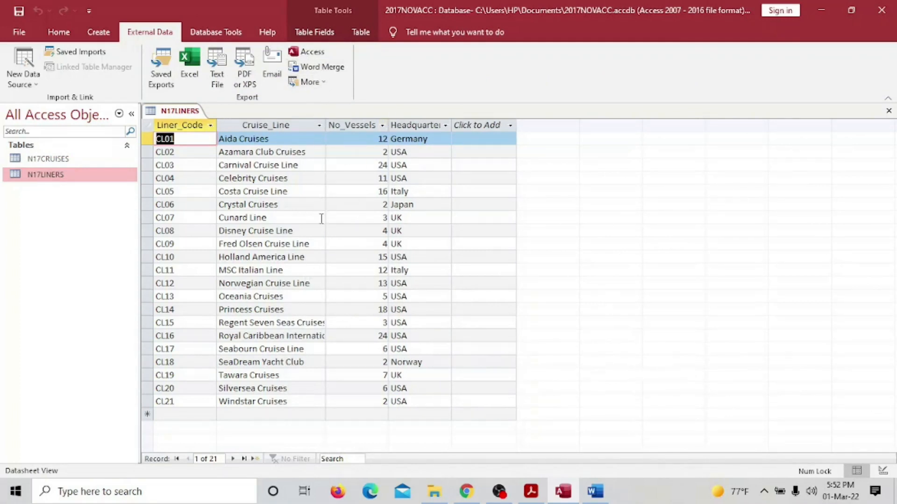
pyautogui.moveTo(326, 125); pyautogui.dragTo(344, 122)
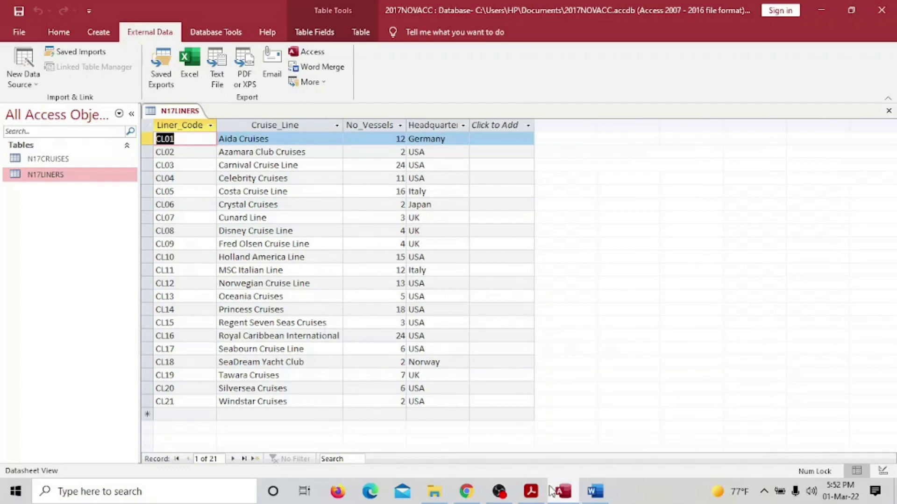
# Switch to the question paper in Acrobat Reader, read question 20's primary key and relationship requirements, and return to Access.
pyautogui.click(533, 493)
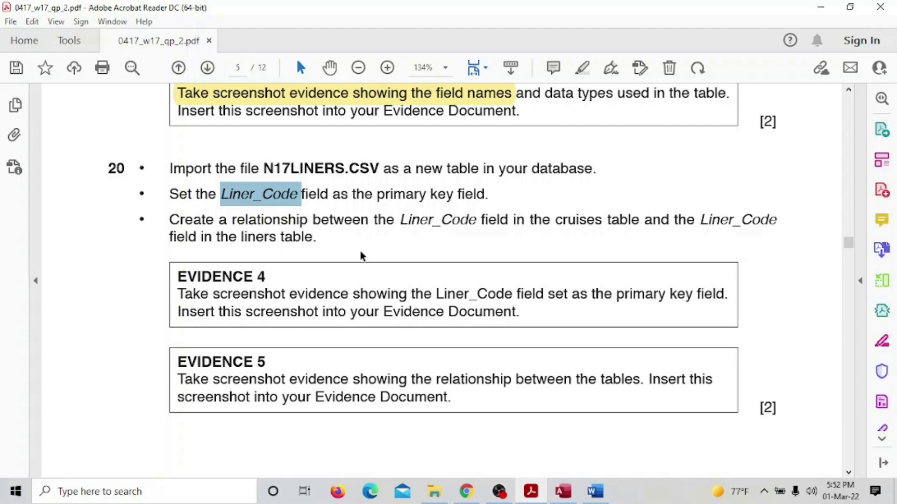
pyautogui.moveTo(569, 501)
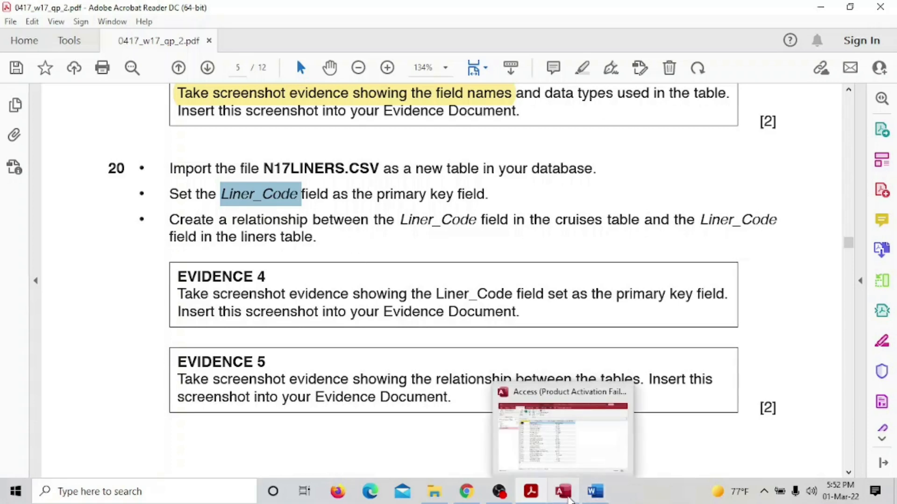
pyautogui.click(569, 501)
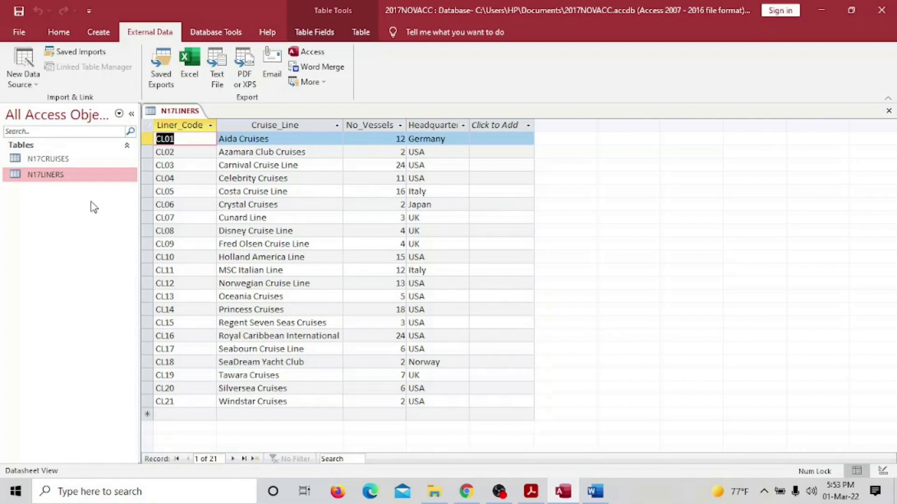
# Examine the Liner_Code primary key values and the cruise line each one identifies in the N17LINERS table.
pyautogui.click(185, 125)
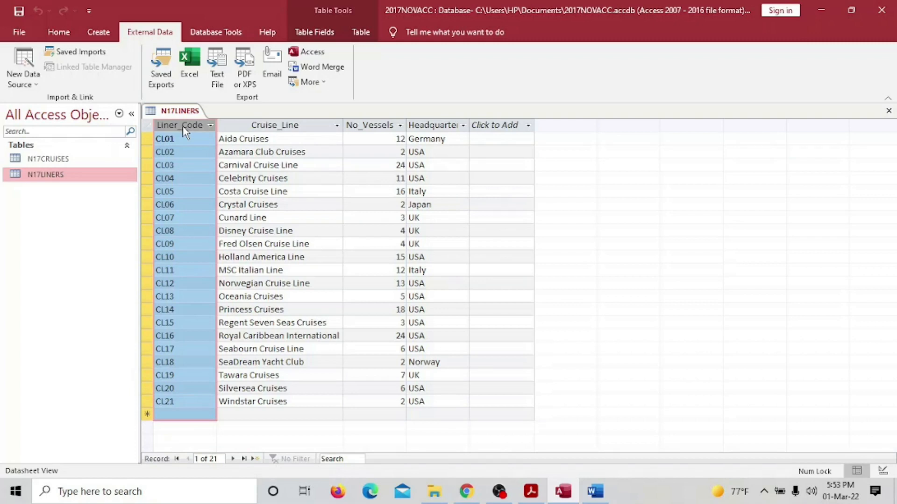
pyautogui.click(177, 245)
pyautogui.doubleClick(164, 244)
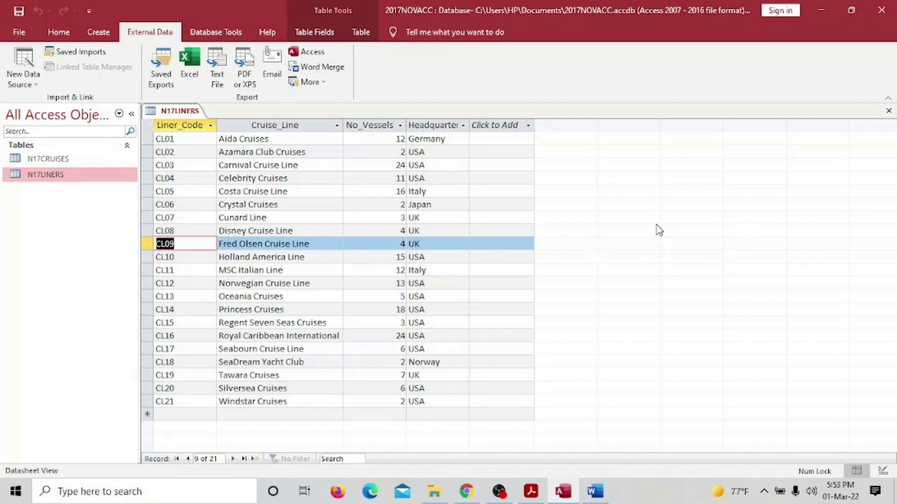
pyautogui.click(138, 235)
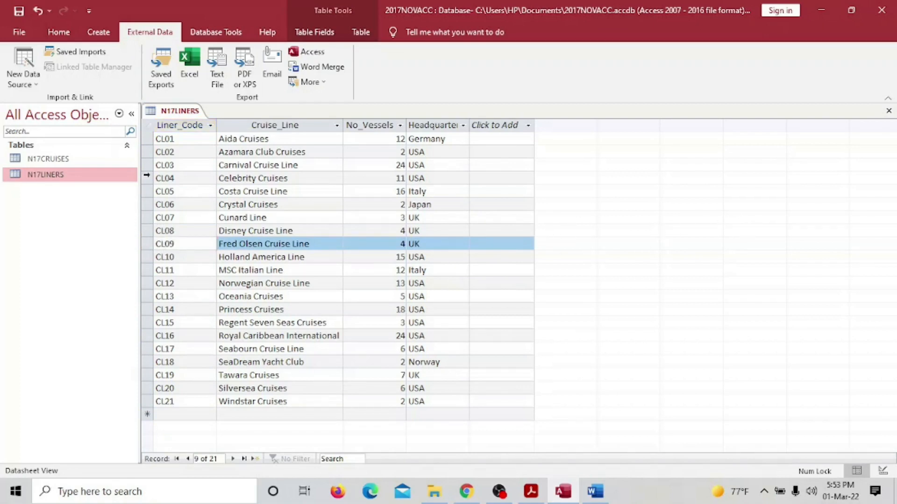
pyautogui.click(156, 139)
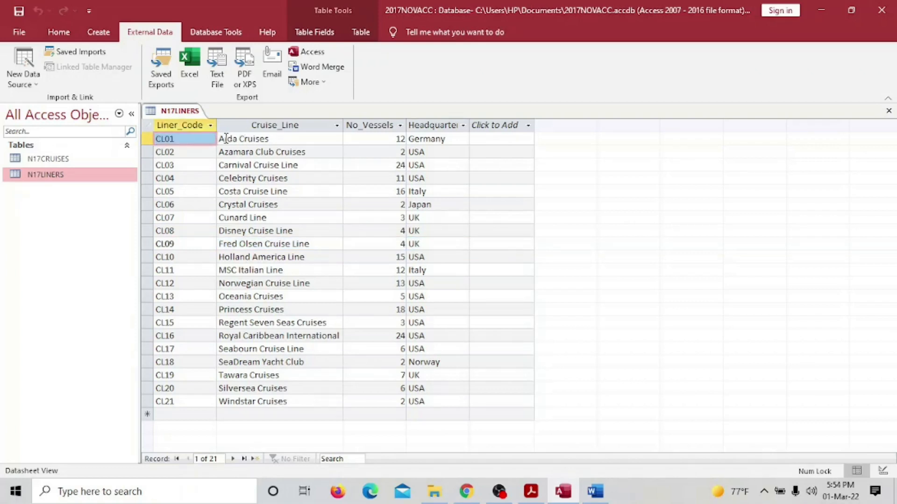
pyautogui.moveTo(227, 139); pyautogui.dragTo(365, 138)
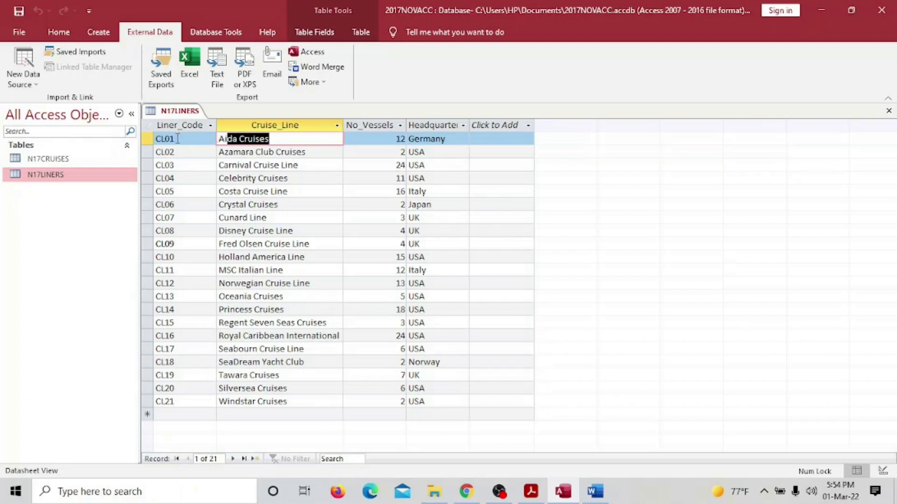
pyautogui.moveTo(177, 139); pyautogui.dragTo(154, 136)
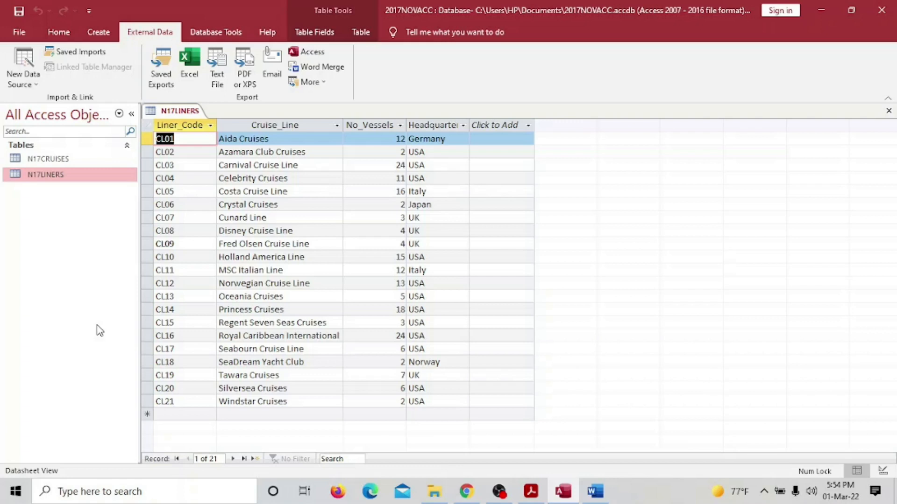
pyautogui.click(182, 124)
# Open the N17CRUISES table and examine how codes repeat in its Liner_Code field.
pyautogui.doubleClick(65, 159)
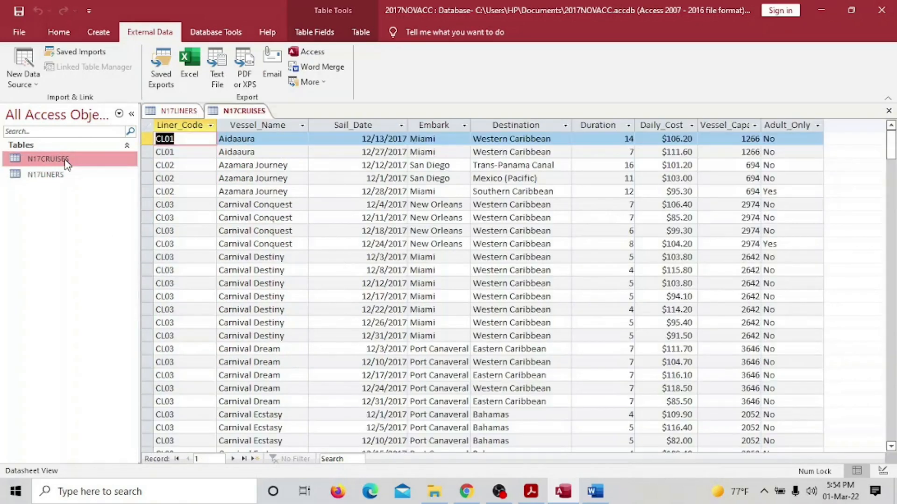
pyautogui.click(170, 122)
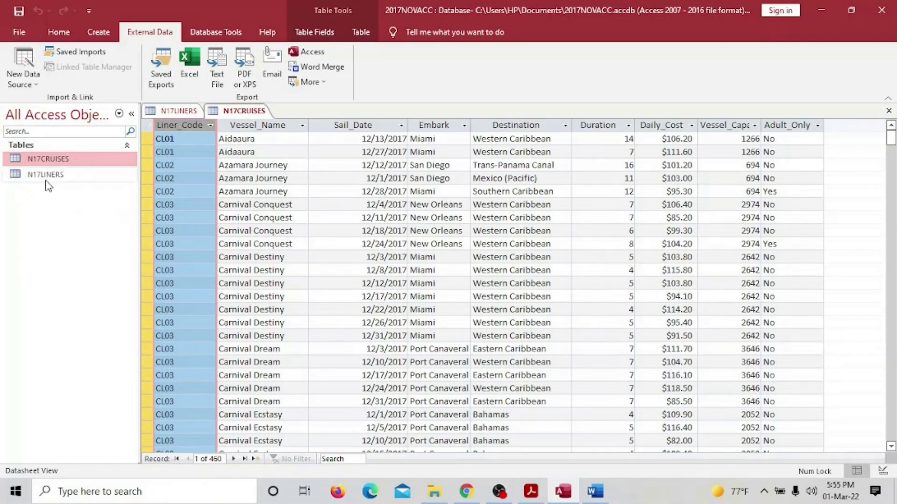
pyautogui.click(168, 141)
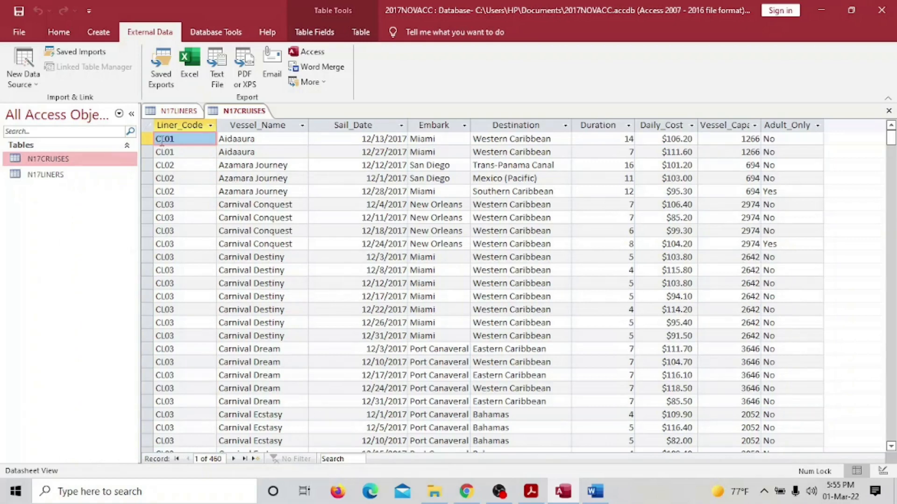
pyautogui.moveTo(160, 139); pyautogui.dragTo(183, 245)
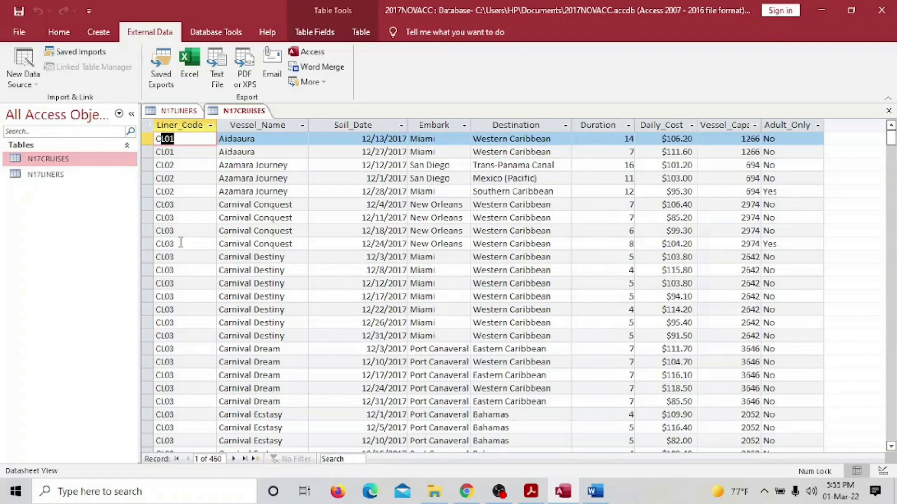
pyautogui.click(183, 125)
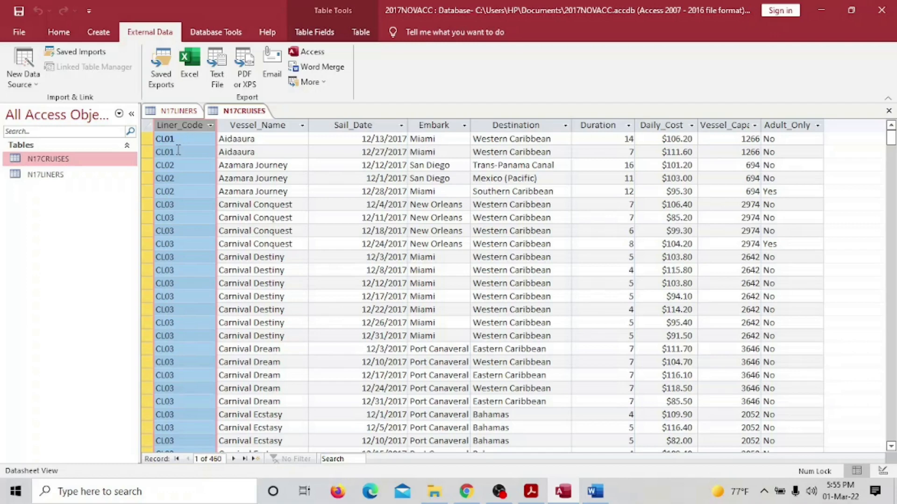
# Compare the Liner_Code fields of N17LINERS and N17CRUISES by switching between the two tables, checking which holds unique and which repeated codes.
pyautogui.doubleClick(51, 176)
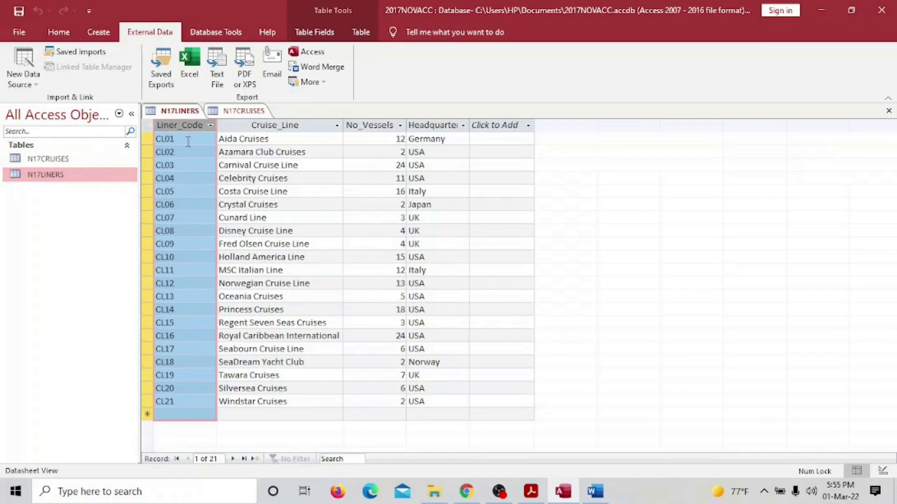
pyautogui.doubleClick(77, 160)
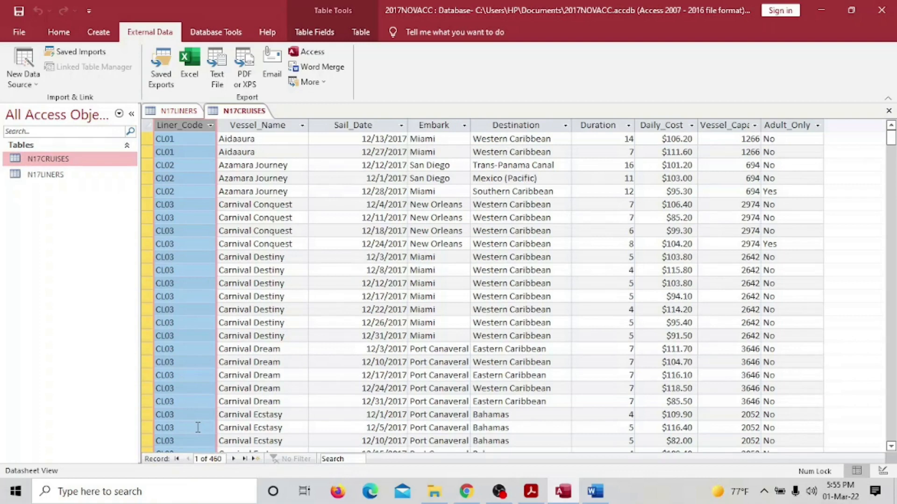
pyautogui.doubleClick(51, 174)
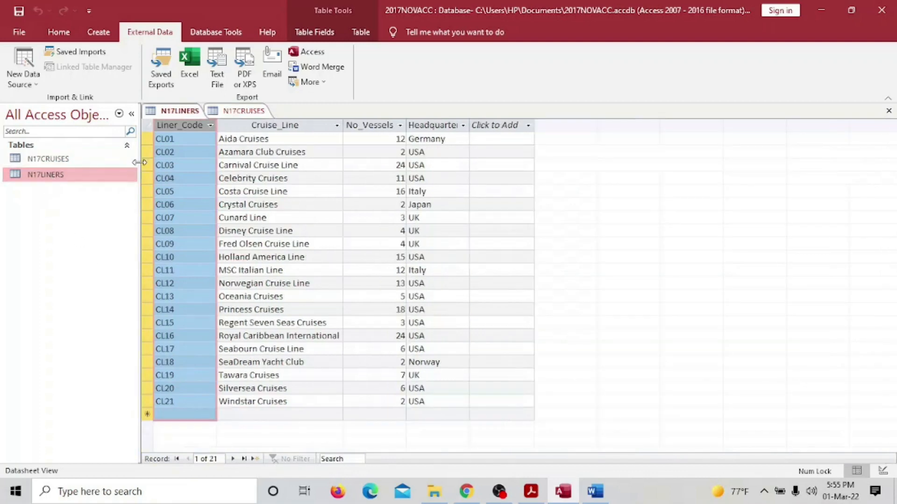
pyautogui.doubleClick(71, 160)
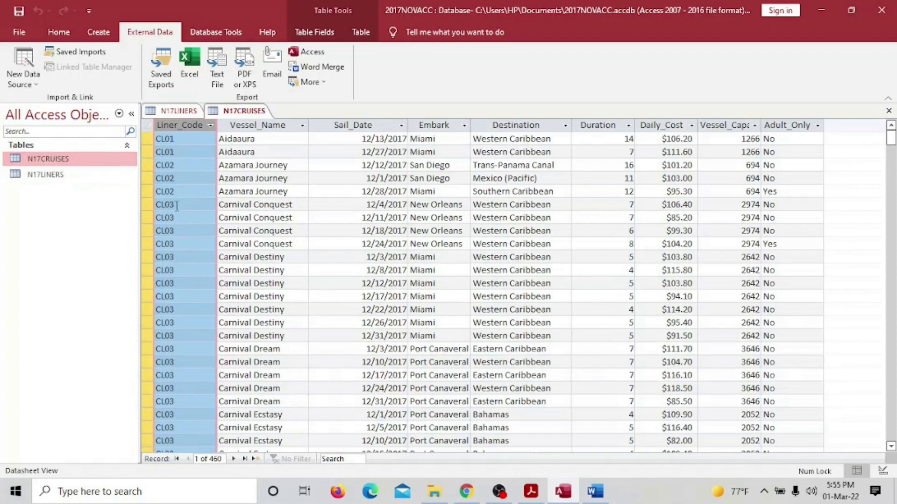
pyautogui.doubleClick(176, 206)
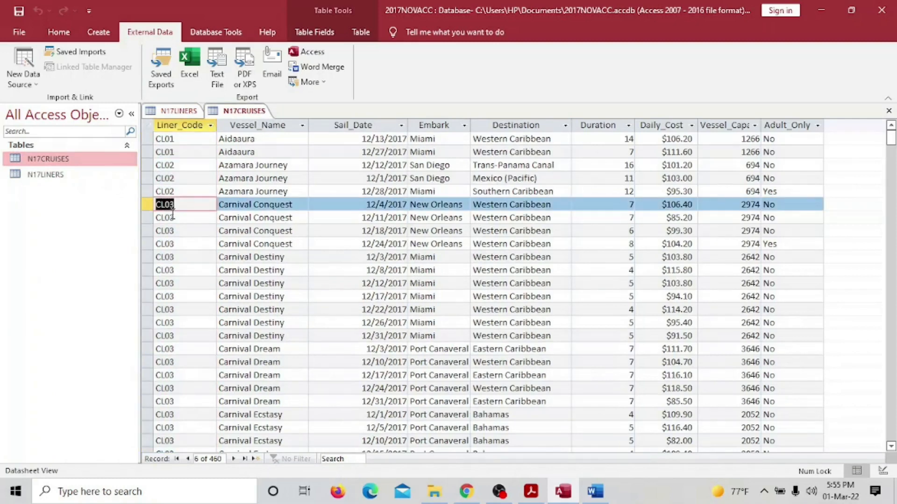
pyautogui.click(53, 178)
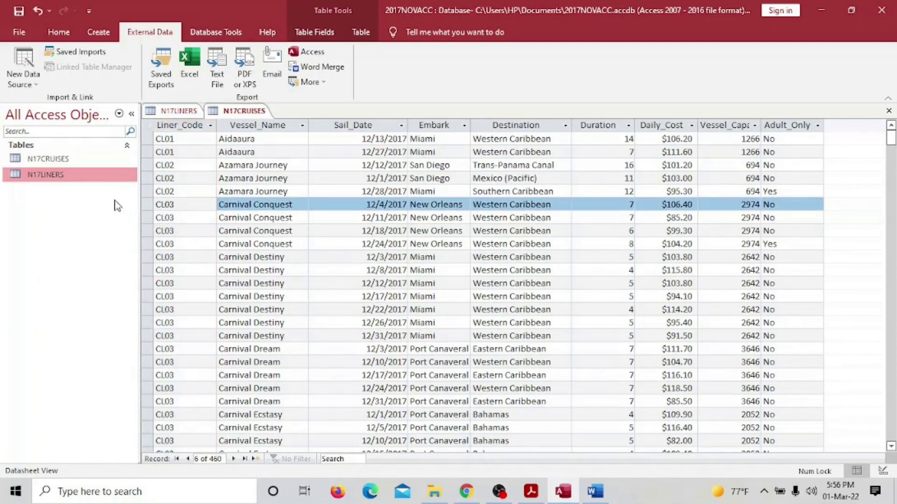
pyautogui.doubleClick(99, 174)
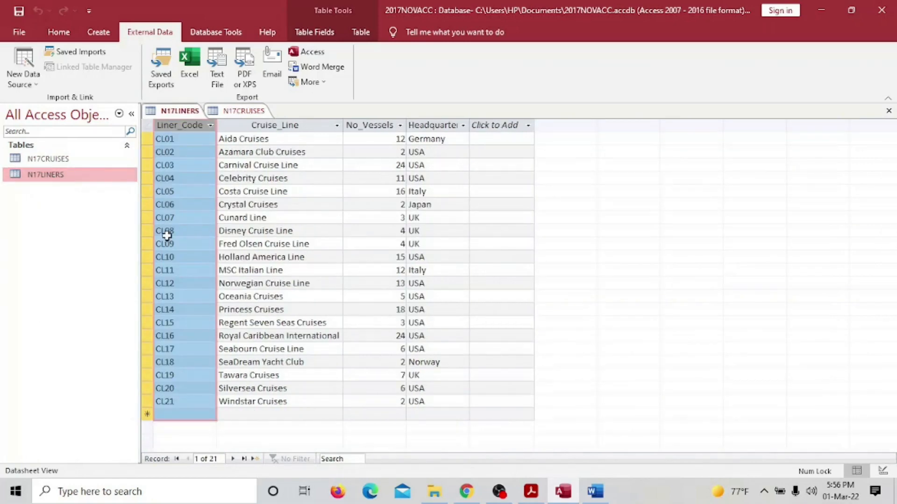
pyautogui.doubleClick(48, 159)
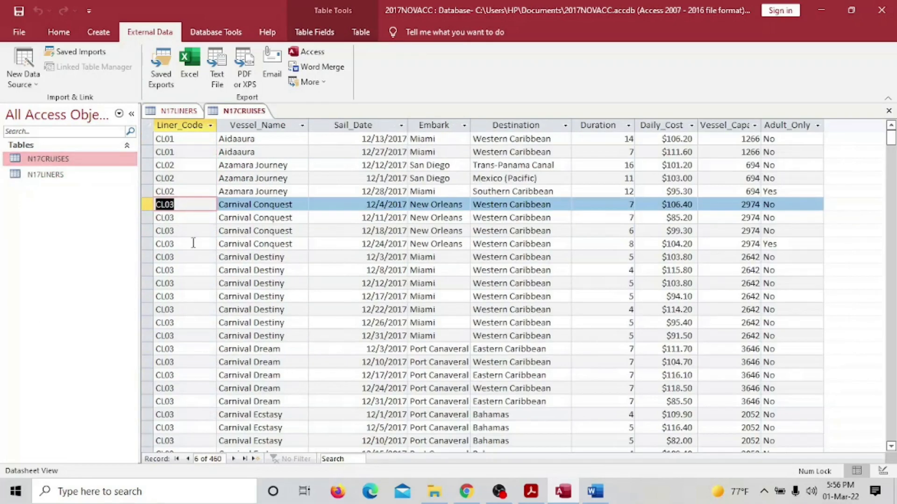
pyautogui.click(158, 243)
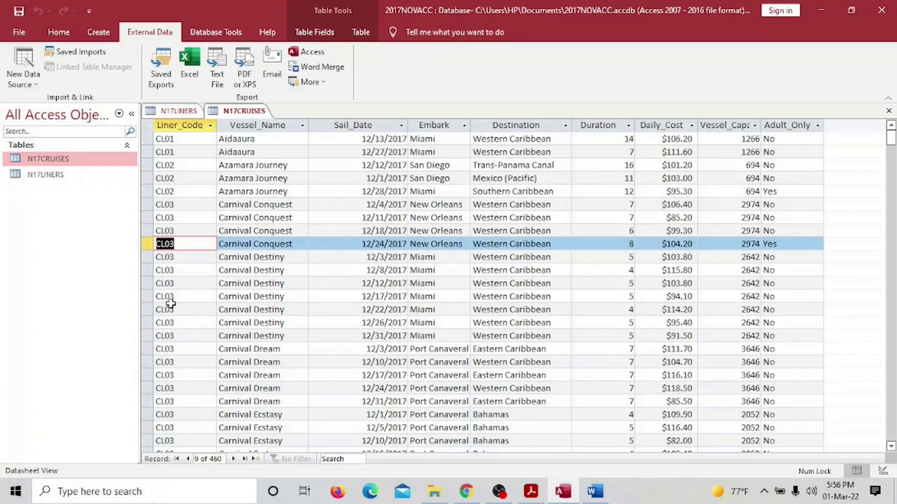
pyautogui.doubleClick(62, 176)
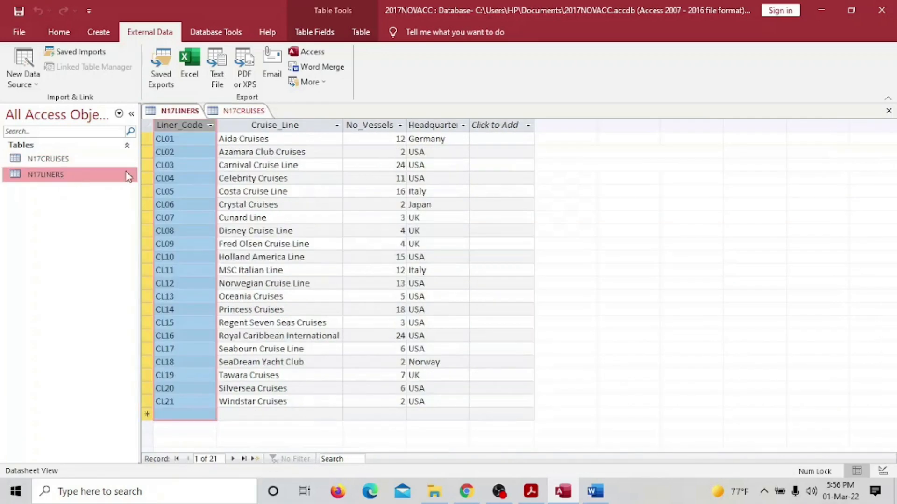
pyautogui.doubleClick(78, 160)
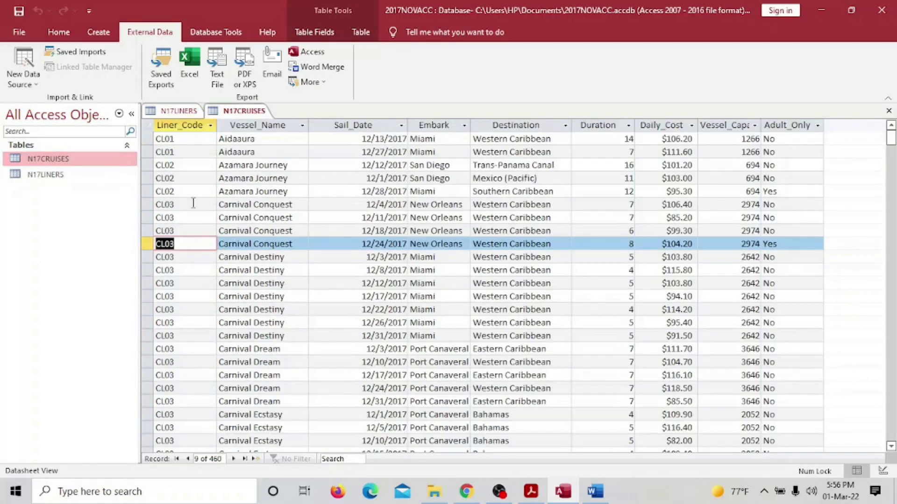
pyautogui.click(58, 175)
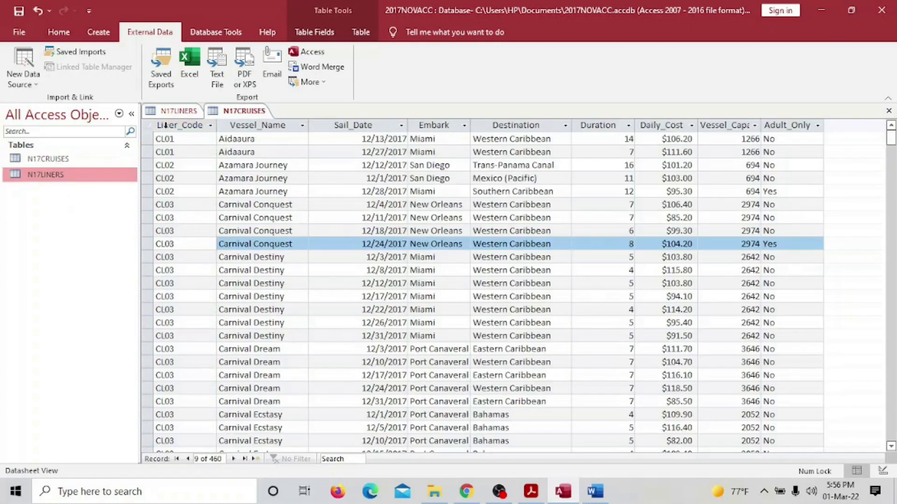
pyautogui.doubleClick(83, 176)
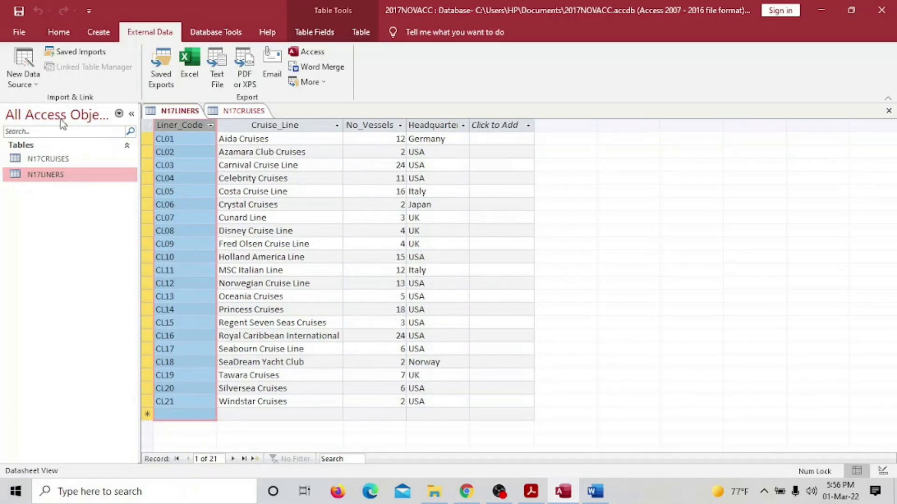
# Revisit the N17CRUISES table, read question 20's Evidence 4 primary key requirement in Acrobat Reader, and return to Access.
pyautogui.doubleClick(59, 159)
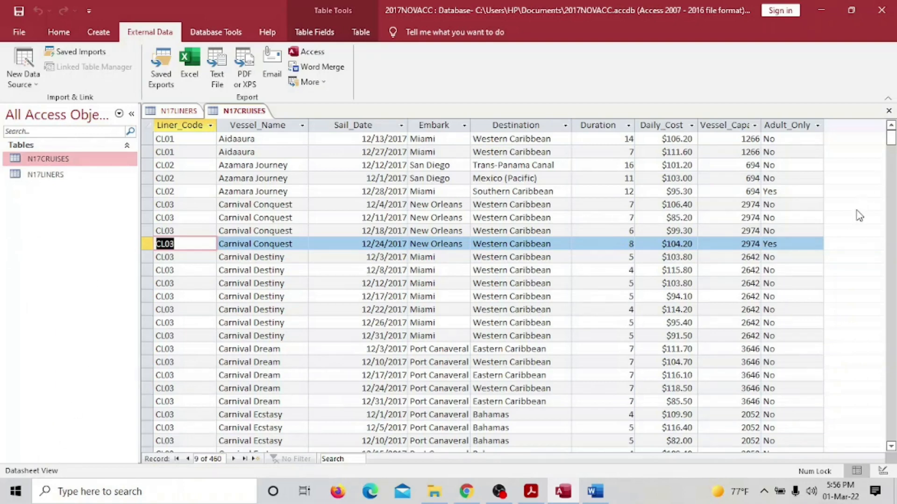
pyautogui.click(531, 490)
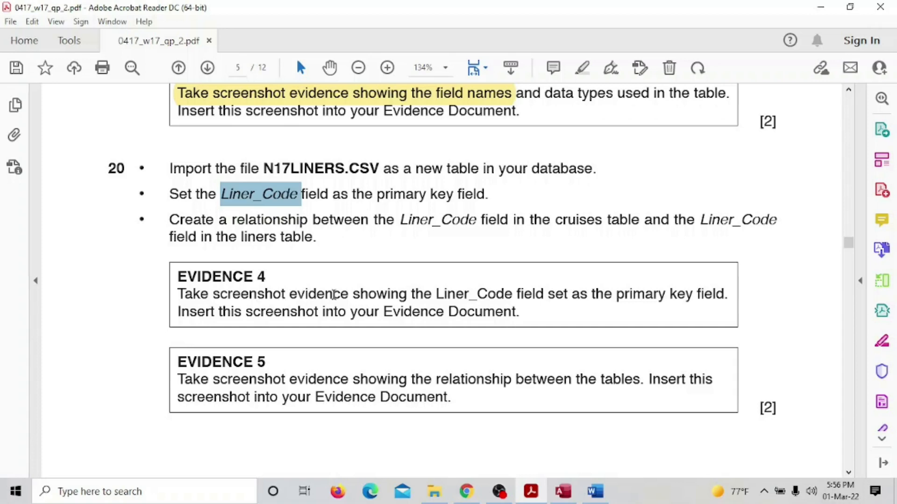
pyautogui.moveTo(305, 293); pyautogui.dragTo(693, 301)
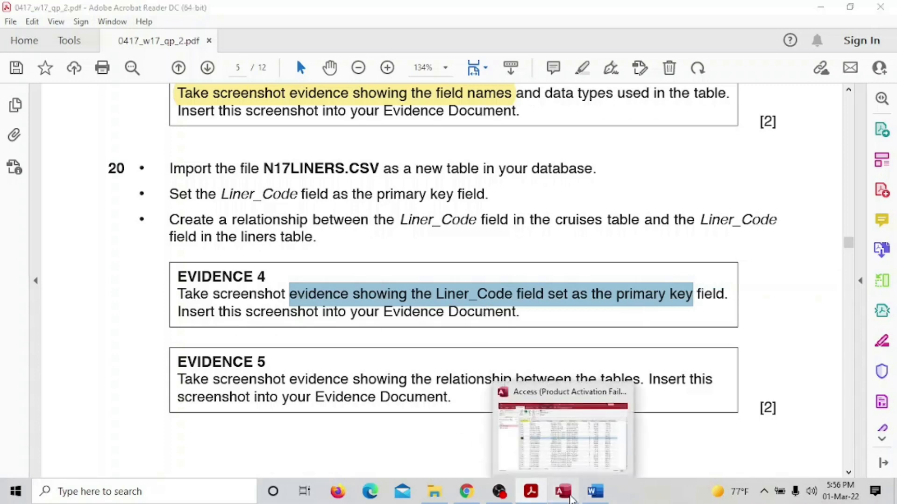
pyautogui.click(571, 499)
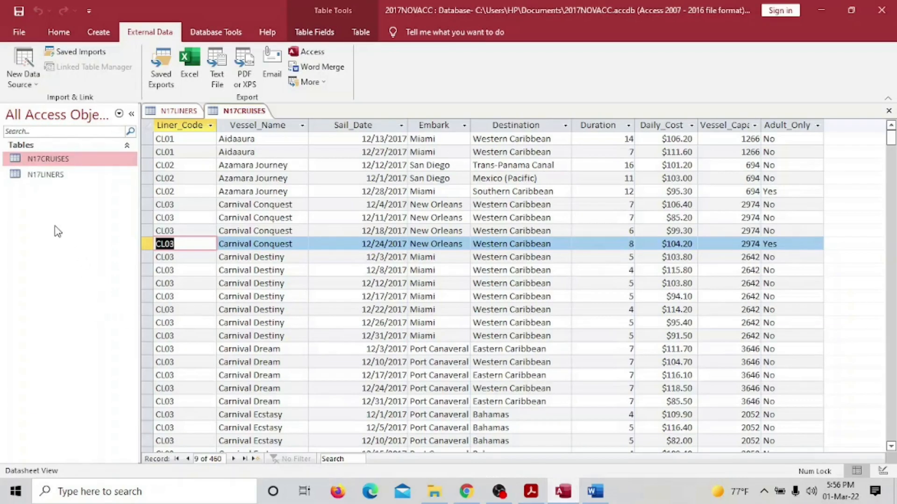
# Compare the N17CRUISES and N17LINERS tables in Design View, checking each for a primary key on Liner_Code.
pyautogui.click(54, 35)
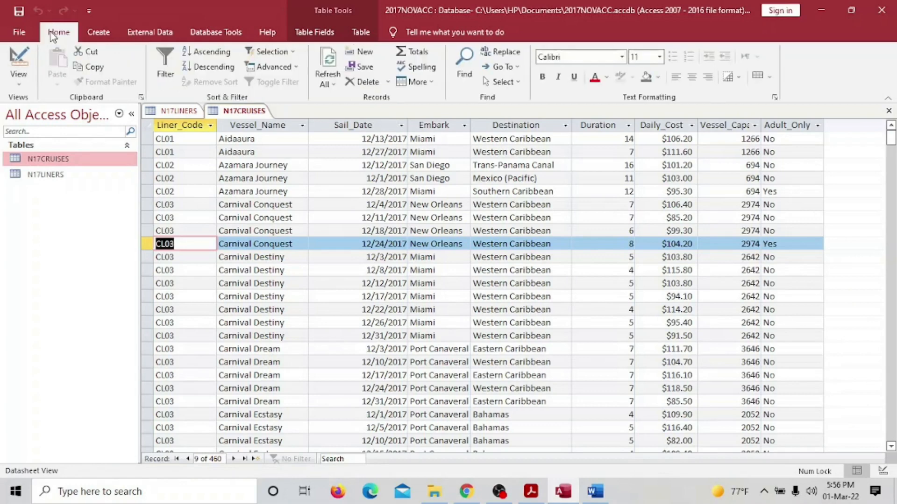
pyautogui.click(19, 82)
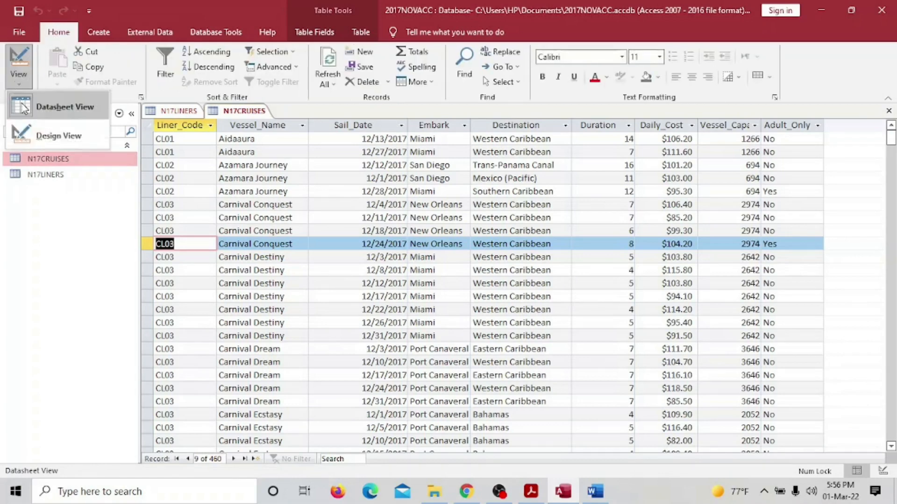
pyautogui.click(37, 138)
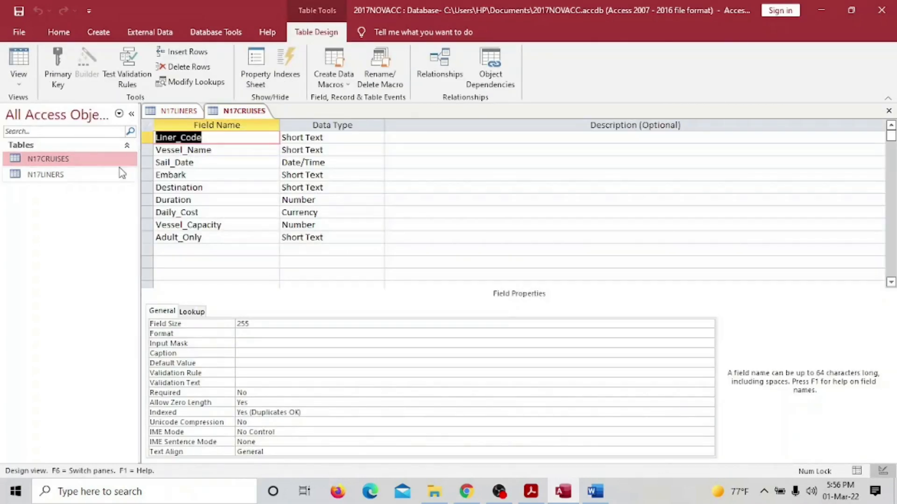
pyautogui.doubleClick(79, 176)
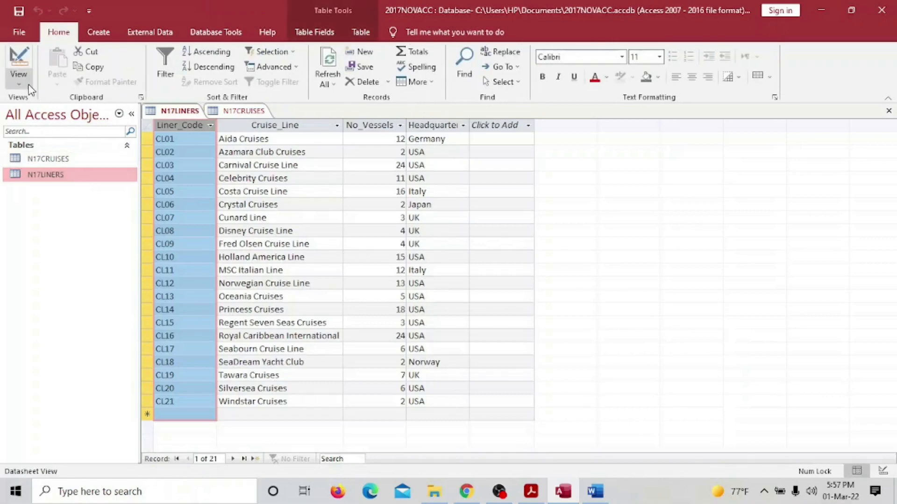
pyautogui.click(22, 83)
pyautogui.click(53, 138)
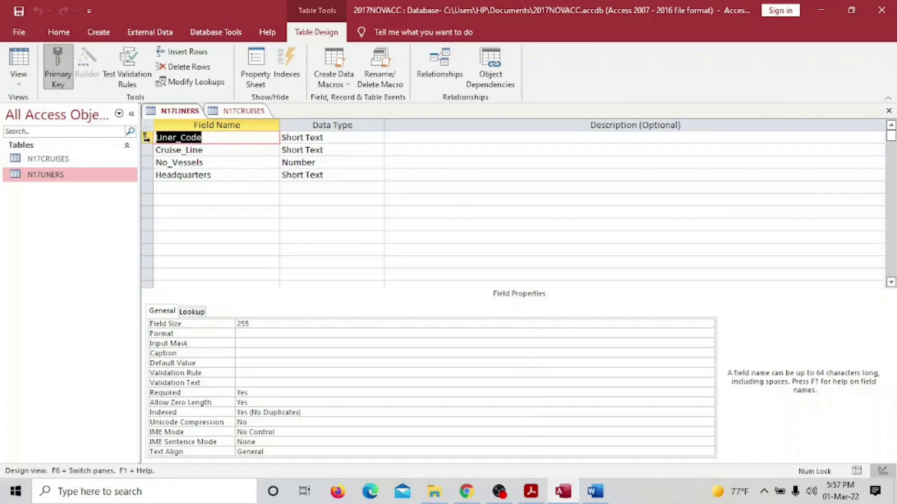
pyautogui.doubleClick(79, 159)
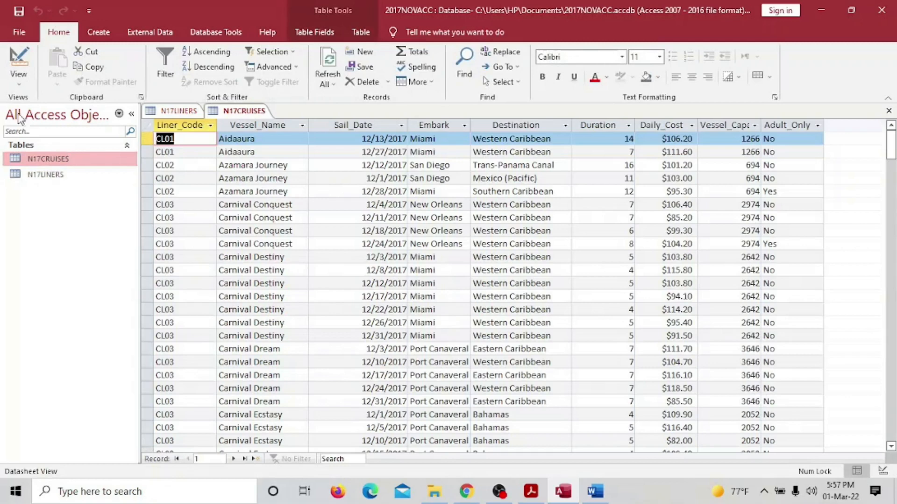
pyautogui.click(19, 79)
pyautogui.click(43, 134)
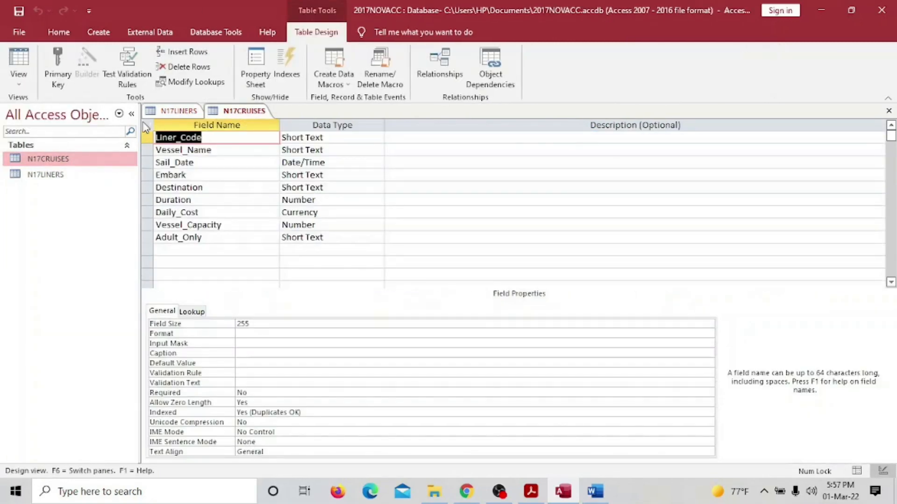
# Show the N17LINERS table in Design View and capture the screen region containing its field names and data types.
pyautogui.click(52, 174)
pyautogui.doubleClick(51, 175)
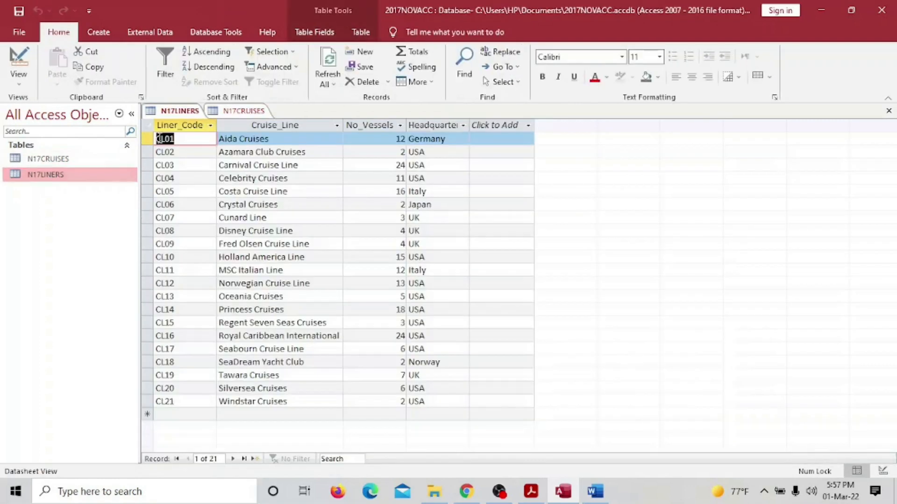
pyautogui.click(19, 78)
pyautogui.click(52, 135)
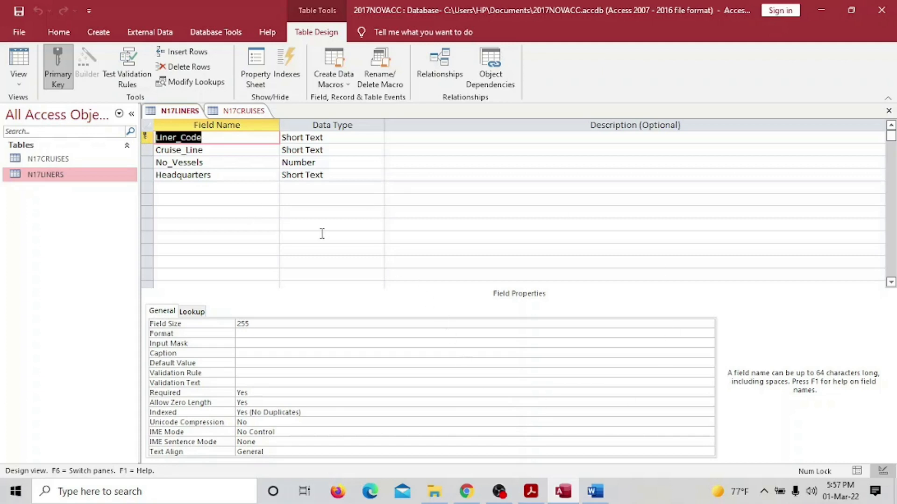
pyautogui.press('Print')
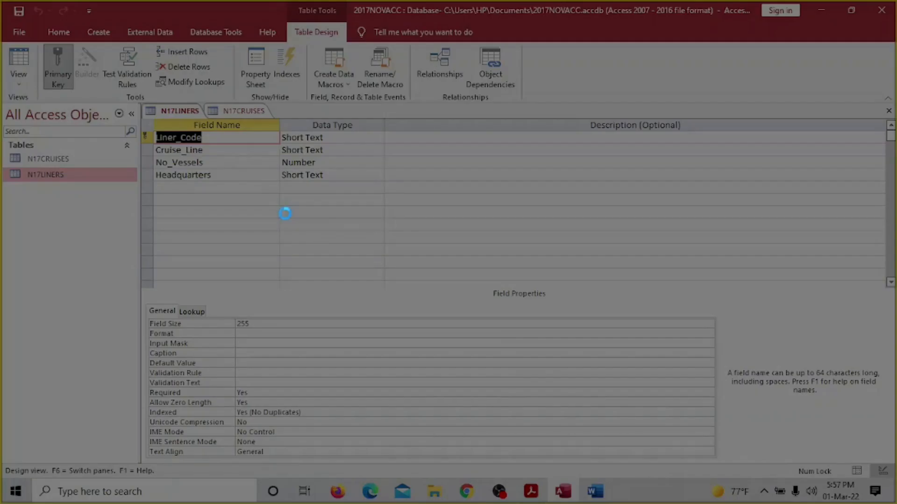
pyautogui.moveTo(124, 97)
pyautogui.mouseDown()
pyautogui.moveTo(367, 217)
pyautogui.moveTo(405, 214)
pyautogui.mouseUp()
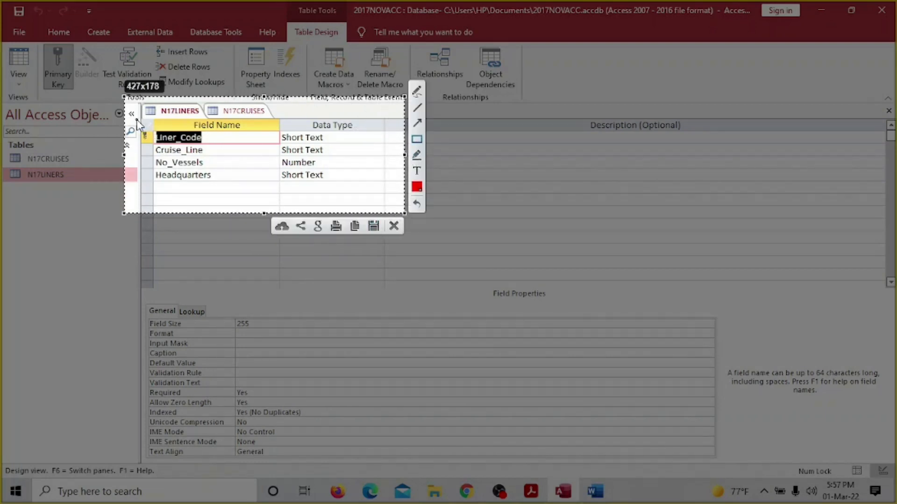
# Mark the Liner_Code row with a red rectangle, point a red arrow at its key symbol, and copy the screenshot.
pyautogui.moveTo(136, 119)
pyautogui.mouseDown()
pyautogui.moveTo(142, 162)
pyautogui.moveTo(299, 131)
pyautogui.moveTo(337, 151)
pyautogui.moveTo(369, 150)
pyautogui.mouseUp()
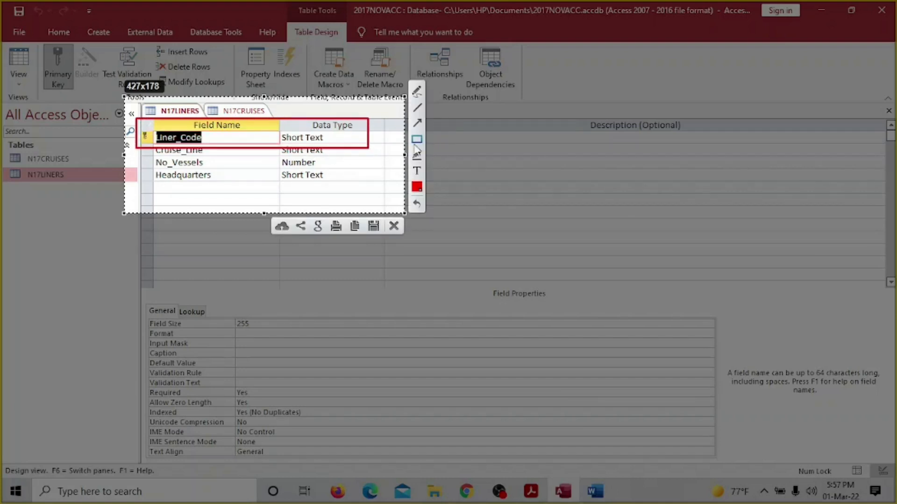
pyautogui.click(418, 122)
pyautogui.moveTo(239, 103); pyautogui.dragTo(156, 132)
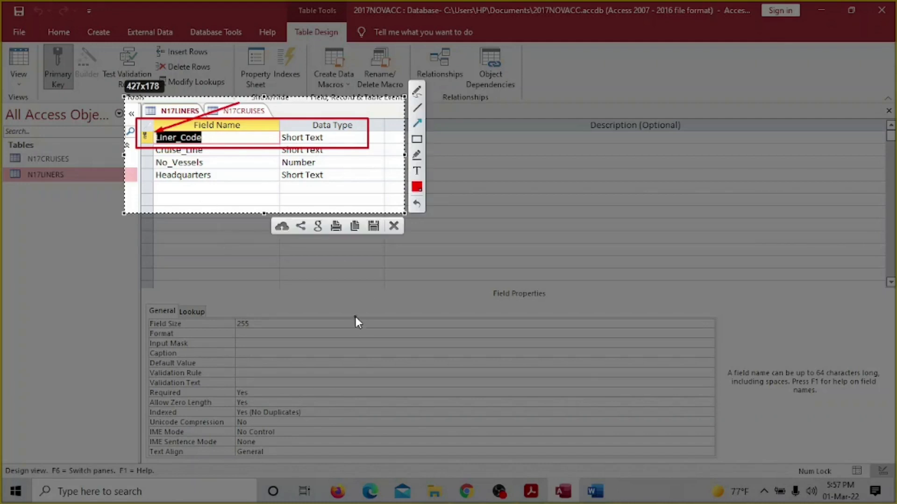
pyautogui.click(355, 226)
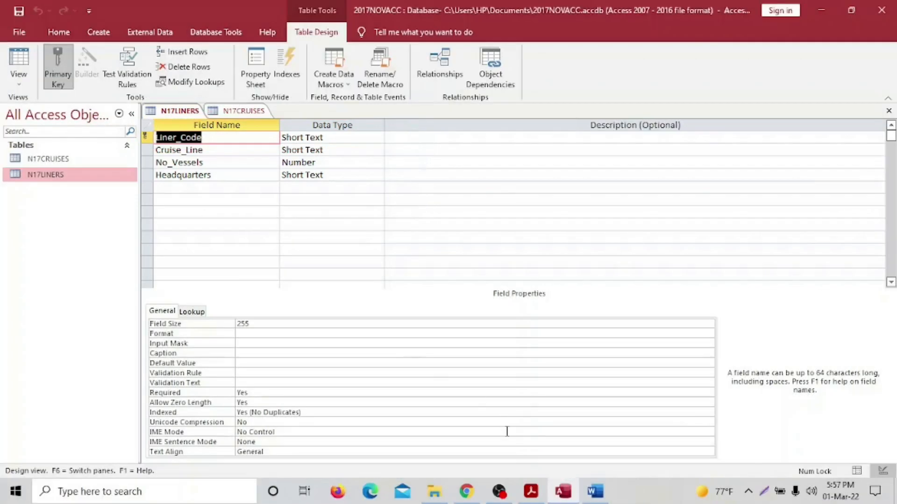
# Switch to the N17EVIDENCE document in Word and paste the screenshot beneath the Evidence 4 key field heading.
pyautogui.click(594, 492)
pyautogui.scroll(-6, 500, 380)
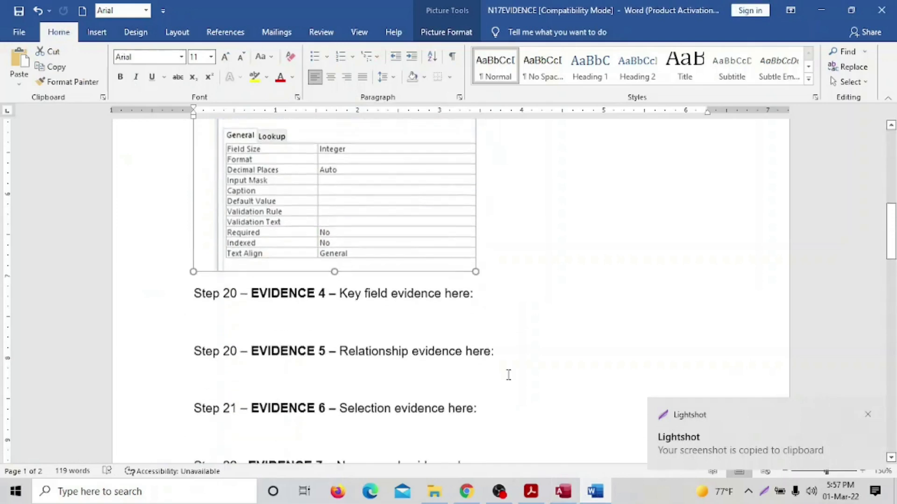
pyautogui.click(196, 191)
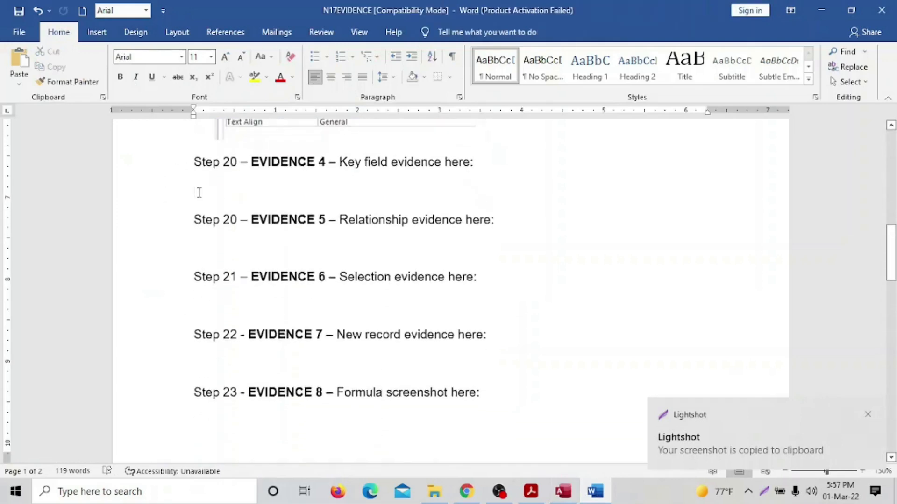
pyautogui.hotkey('ctrl', 'v')
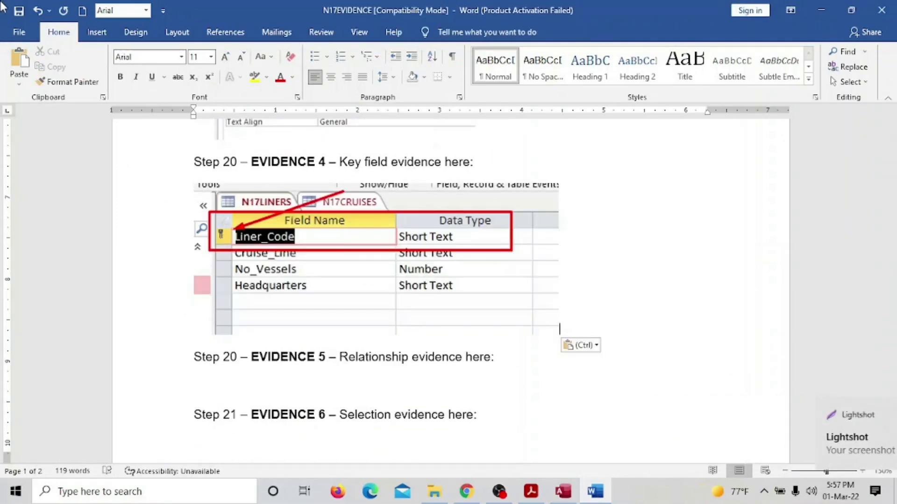
# Check the Evidence 5 relationship requirement in the question paper, then return to Access and close both open tables.
pyautogui.hotkey('alt', 'Tab')
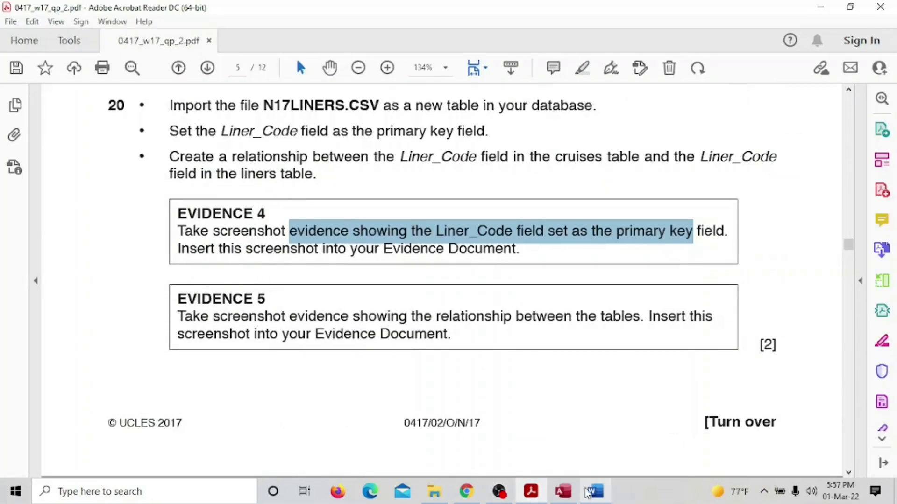
pyautogui.click(563, 492)
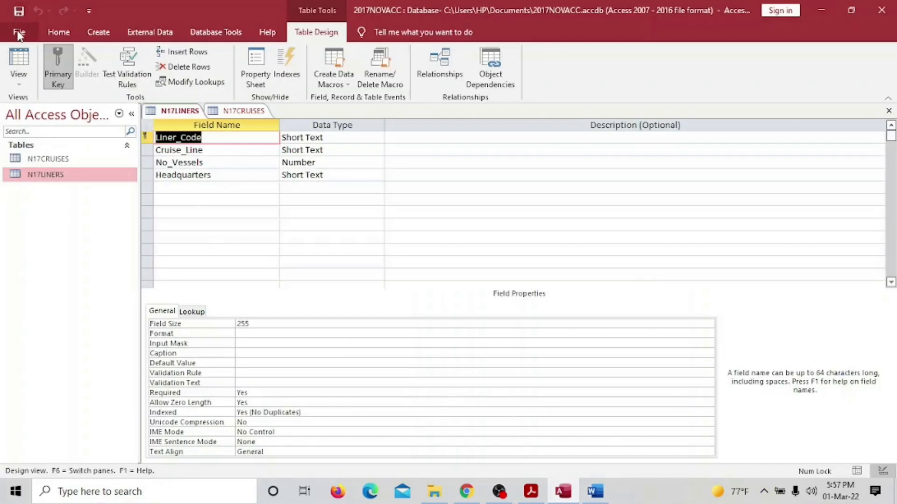
pyautogui.click(889, 111)
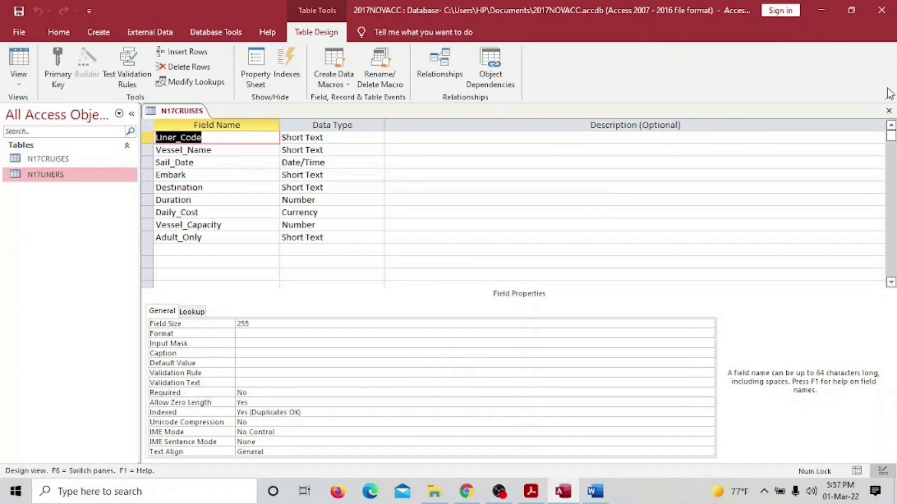
pyautogui.click(889, 111)
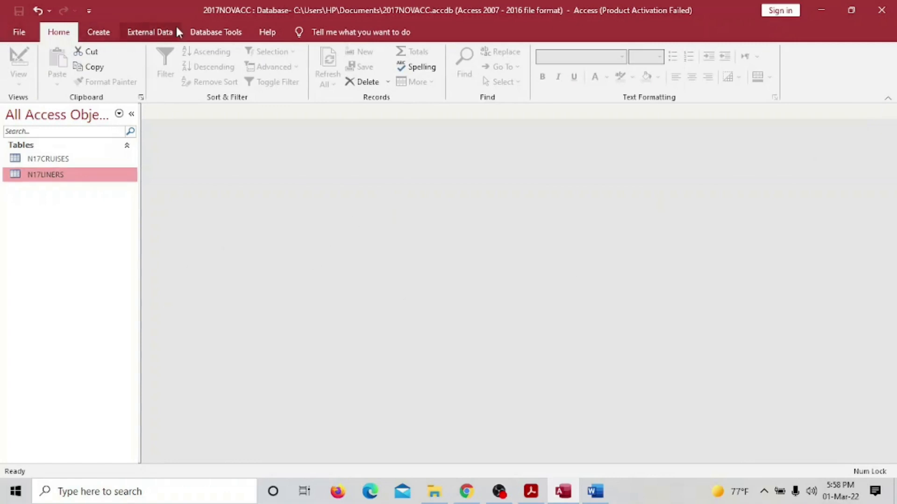
# Open the Relationships window and add the N17CRUISES and N17LINERS tables to it.
pyautogui.click(200, 31)
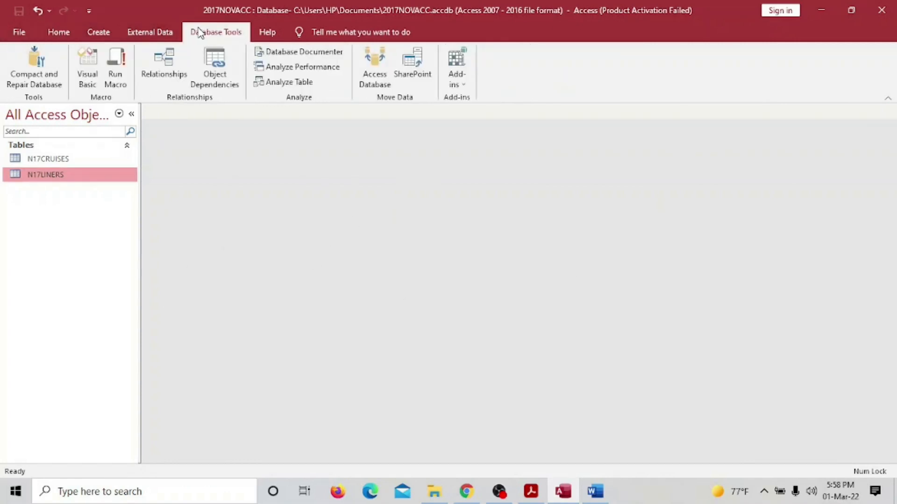
pyautogui.click(159, 61)
pyautogui.click(473, 367)
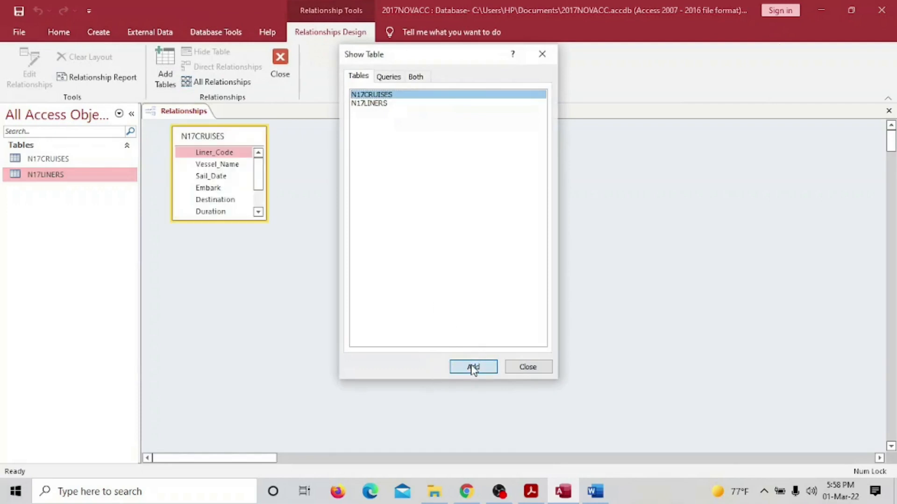
pyautogui.click(379, 103)
pyautogui.click(481, 369)
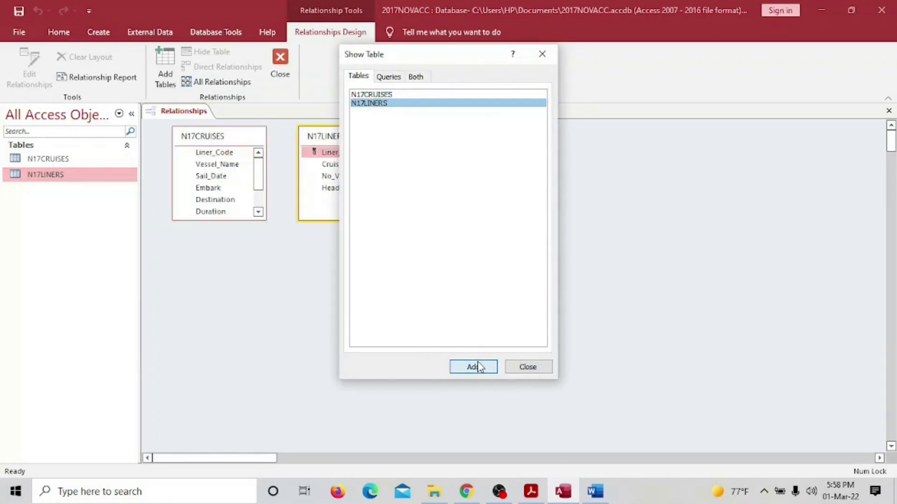
pyautogui.click(531, 368)
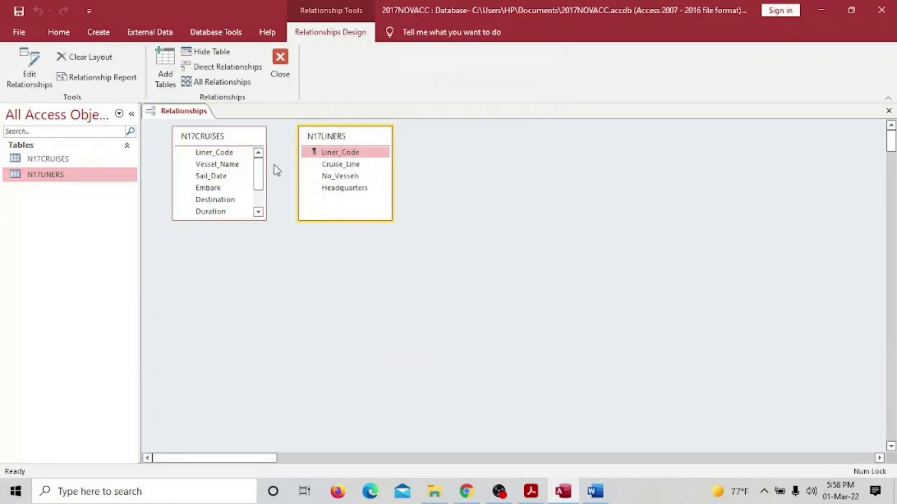
# Relate Liner_Code in N17LINERS to Liner_Code in N17CRUISES, enforcing referential integrity with cascading updates and deletes.
pyautogui.moveTo(222, 139); pyautogui.dragTo(220, 173)
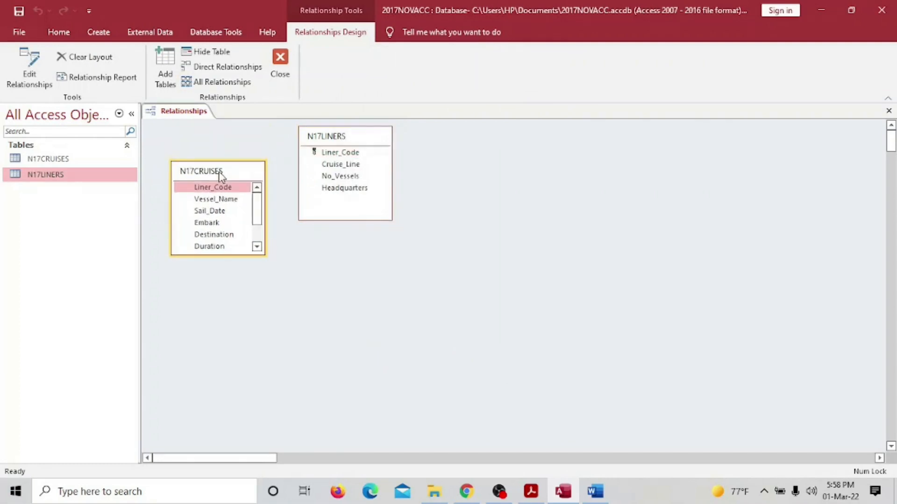
pyautogui.moveTo(348, 140); pyautogui.dragTo(220, 187)
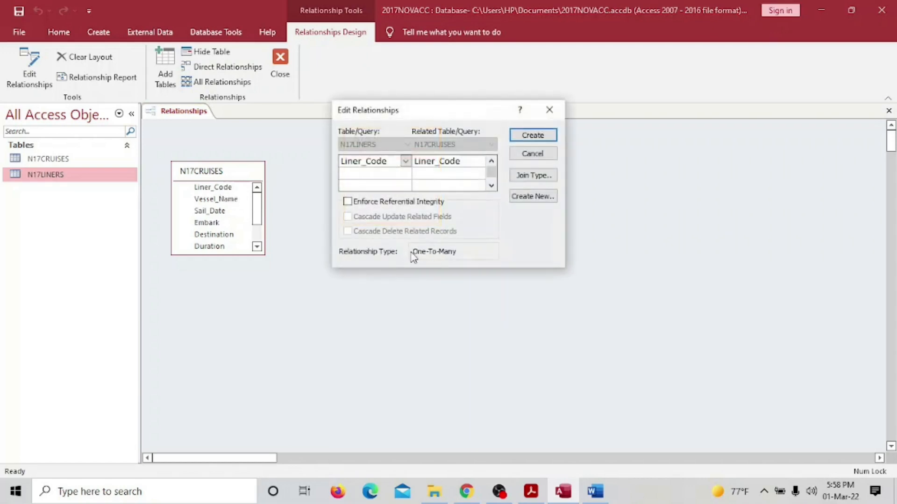
pyautogui.click(347, 202)
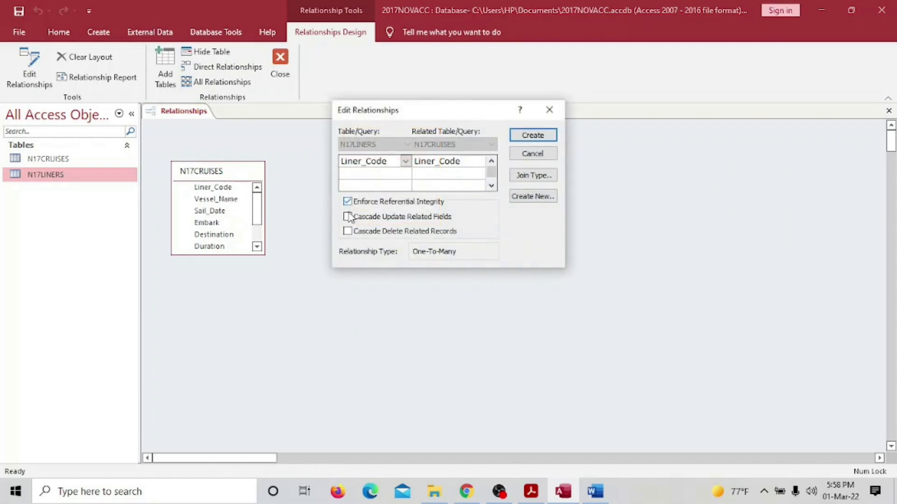
pyautogui.click(349, 217)
pyautogui.click(348, 233)
pyautogui.click(528, 136)
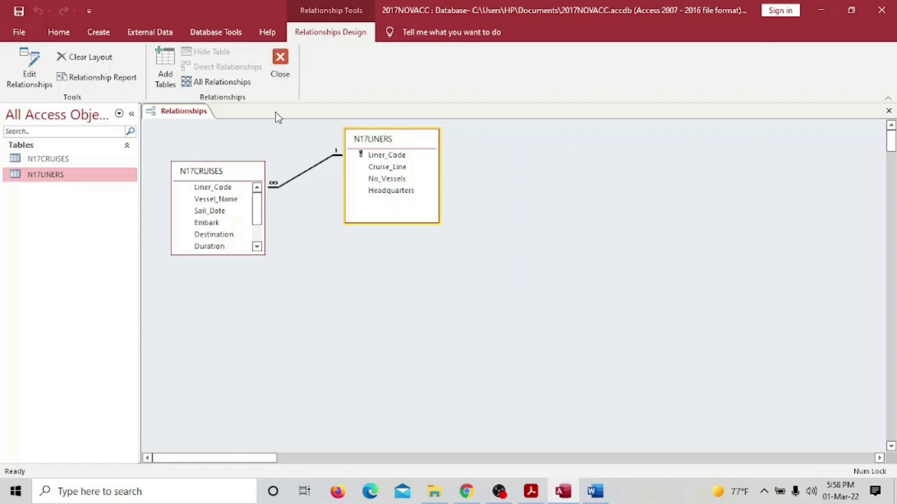
# Open the settings of the relationship between N17LINERS and N17CRUISES and copy a screenshot showing them with both linked tables.
pyautogui.doubleClick(301, 181)
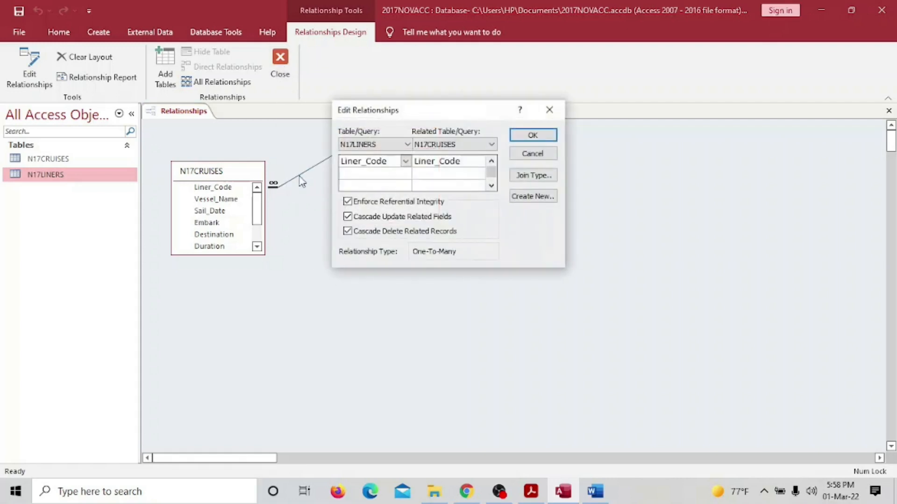
pyautogui.moveTo(443, 117); pyautogui.dragTo(379, 239)
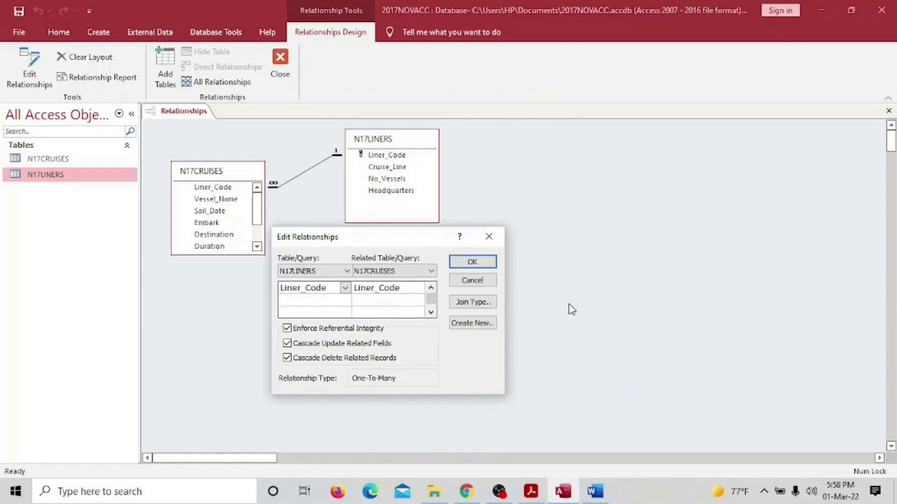
pyautogui.press('Print')
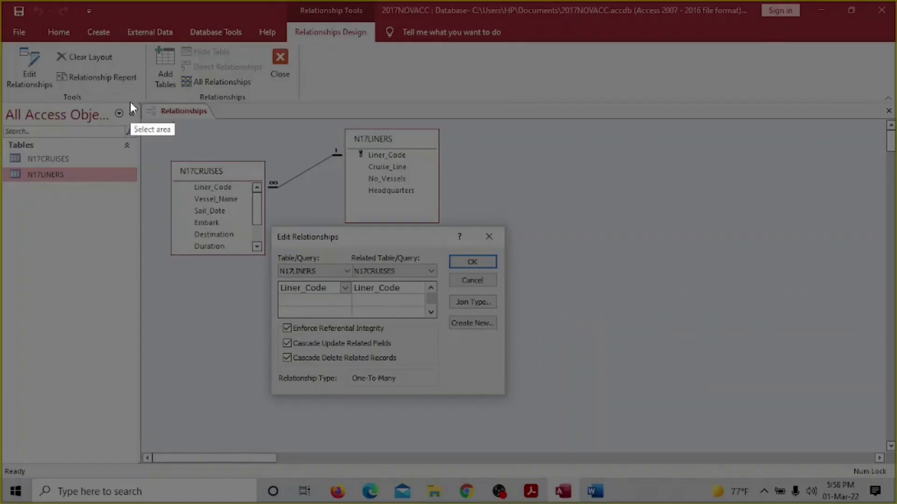
pyautogui.moveTo(140, 91)
pyautogui.mouseDown()
pyautogui.moveTo(146, 172)
pyautogui.moveTo(486, 366)
pyautogui.moveTo(511, 402)
pyautogui.mouseUp()
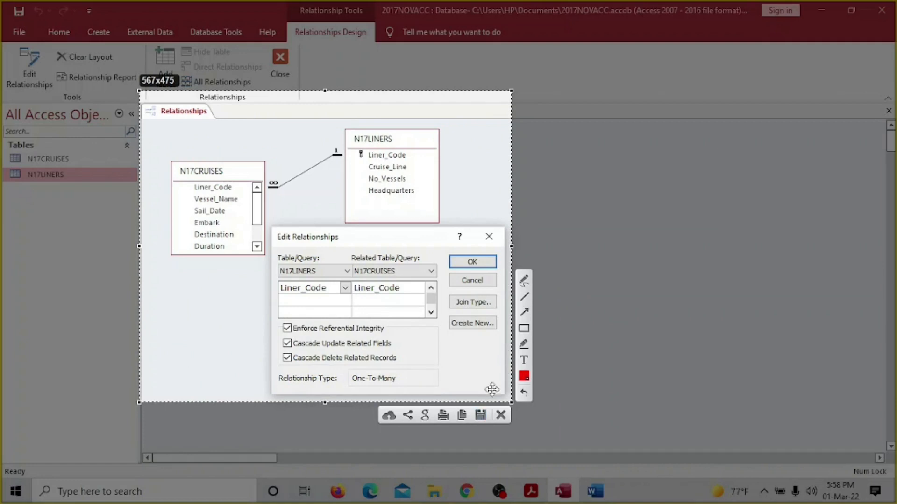
pyautogui.click(463, 417)
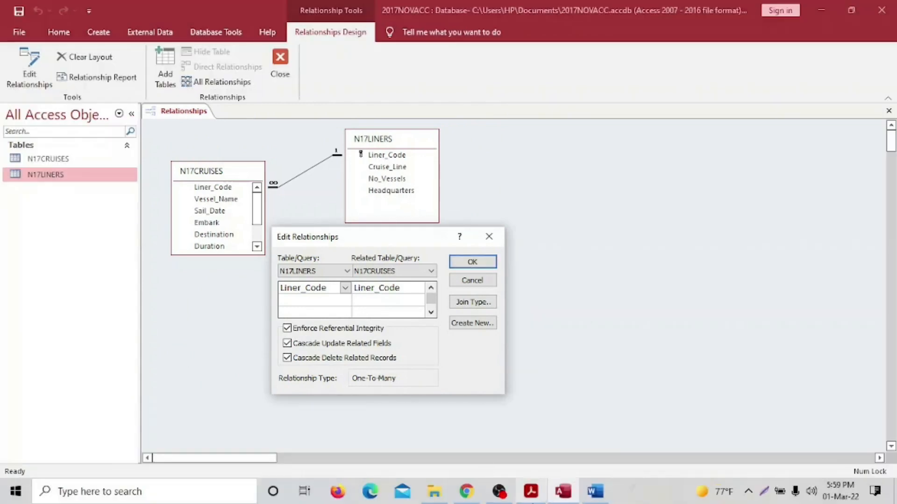
# Switch to the N17EVIDENCE document in Word, paste the screenshot beneath the Evidence 5 relationship heading, and shrink the image.
pyautogui.click(594, 492)
pyautogui.scroll(-3, 383, 373)
pyautogui.scroll(-1, 383, 374)
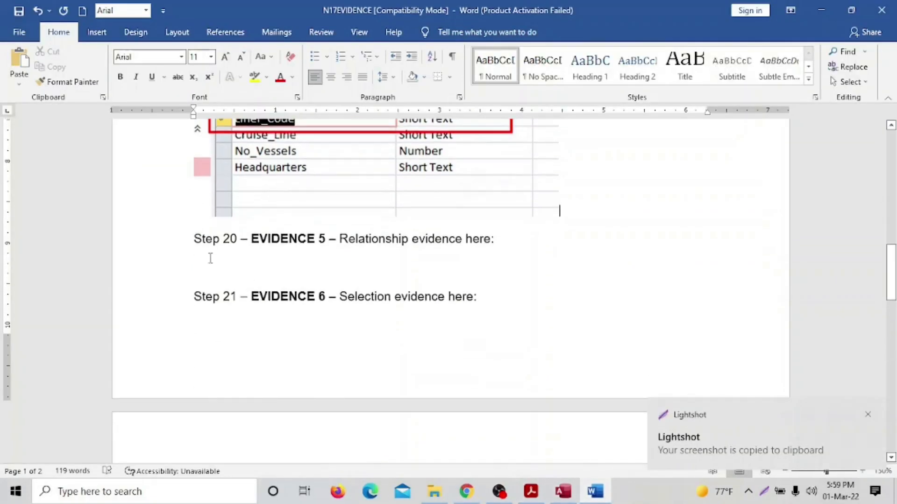
pyautogui.hotkey('ctrl', 'v')
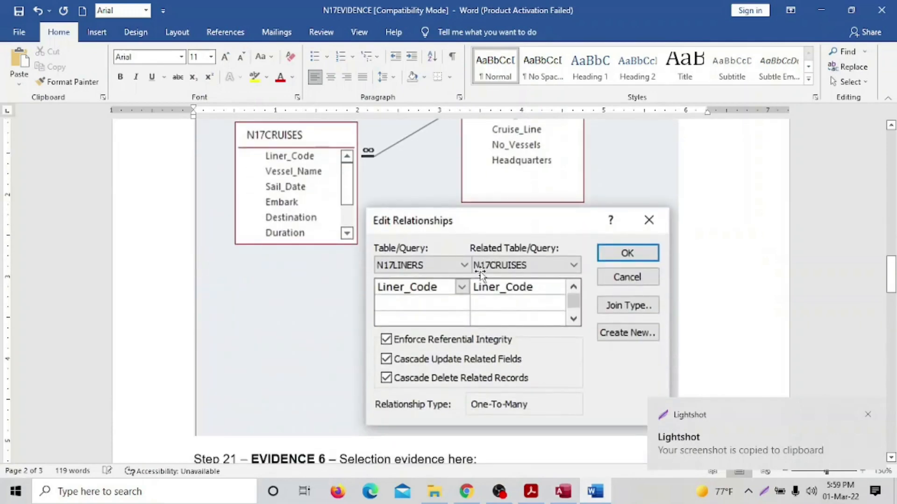
pyautogui.click(868, 415)
pyautogui.moveTo(678, 435); pyautogui.dragTo(490, 246)
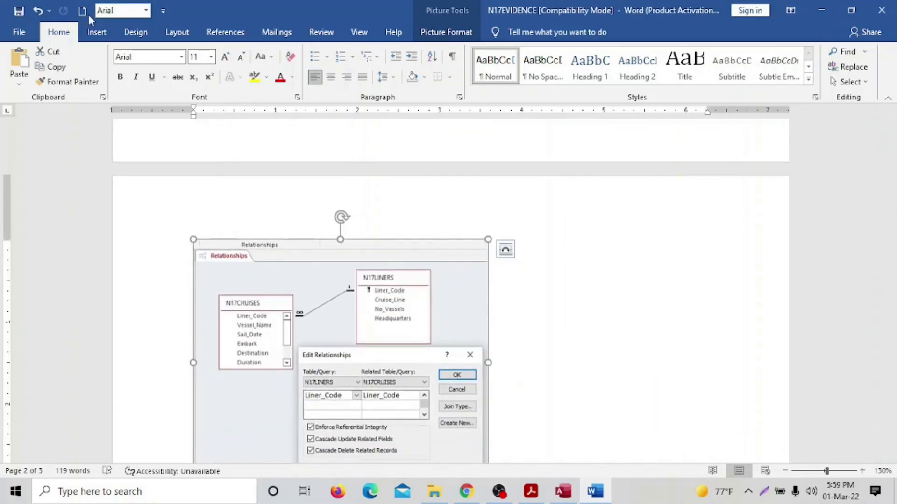
# Switch to the question paper in Acrobat Reader and highlight all of question 20, including the Evidence 4 and Evidence 5 boxes.
pyautogui.click(531, 491)
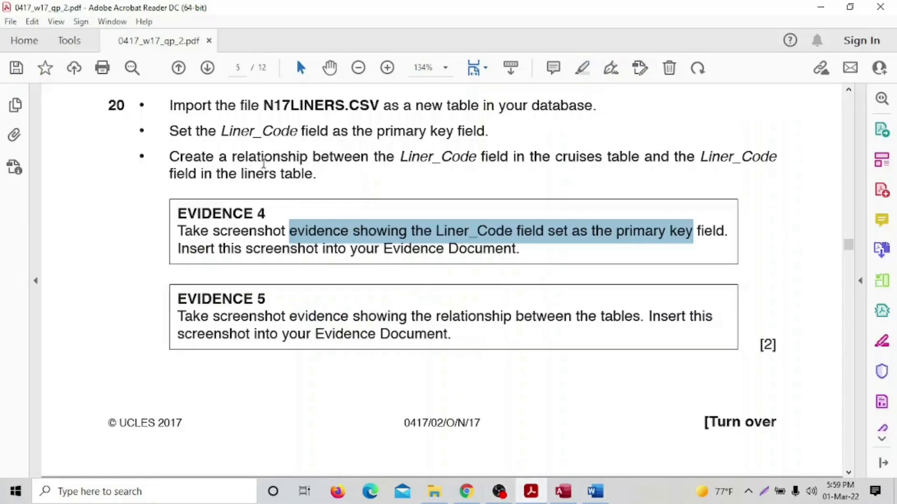
pyautogui.moveTo(100, 107); pyautogui.dragTo(460, 344)
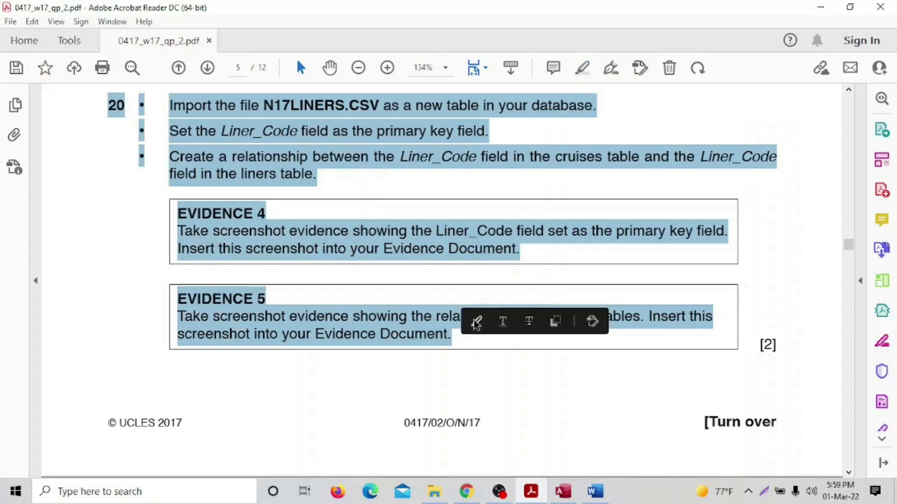
pyautogui.click(482, 346)
# Review questions 21 to 23 in the question paper, focusing on question 21's data entry form requirements for the cruises table.
pyautogui.scroll(-8, 484, 346)
pyautogui.scroll(-1, 485, 343)
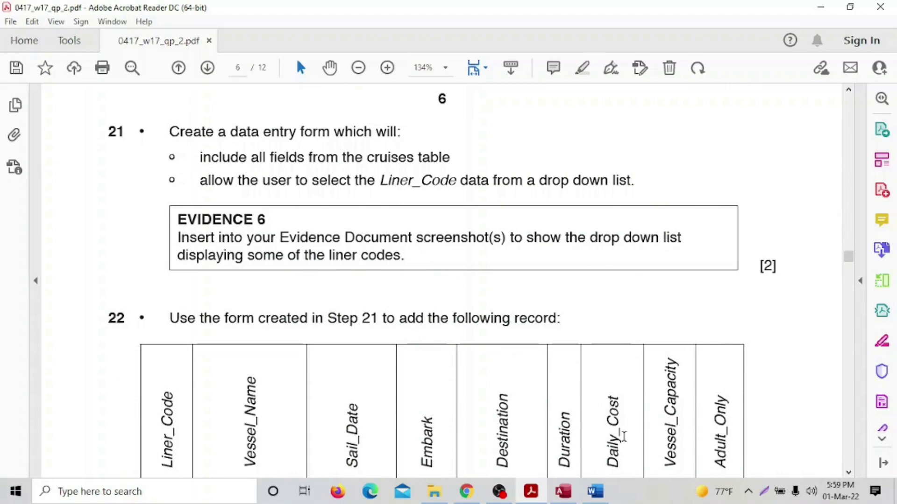
pyautogui.scroll(15, 363, 338)
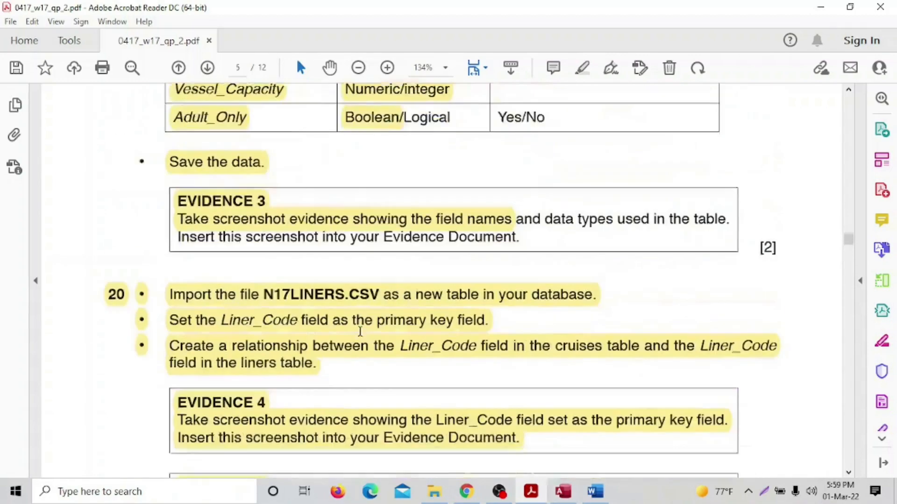
pyautogui.scroll(-18, 360, 331)
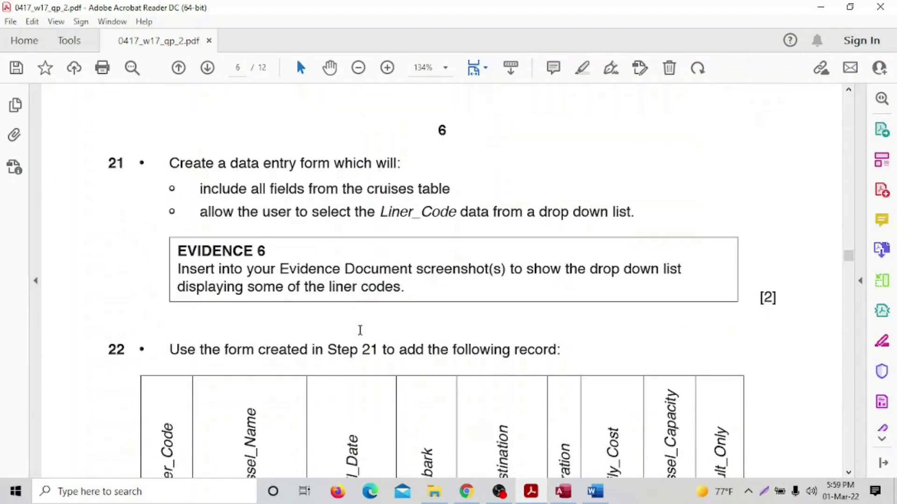
pyautogui.scroll(16, 355, 322)
pyautogui.scroll(-10, 434, 268)
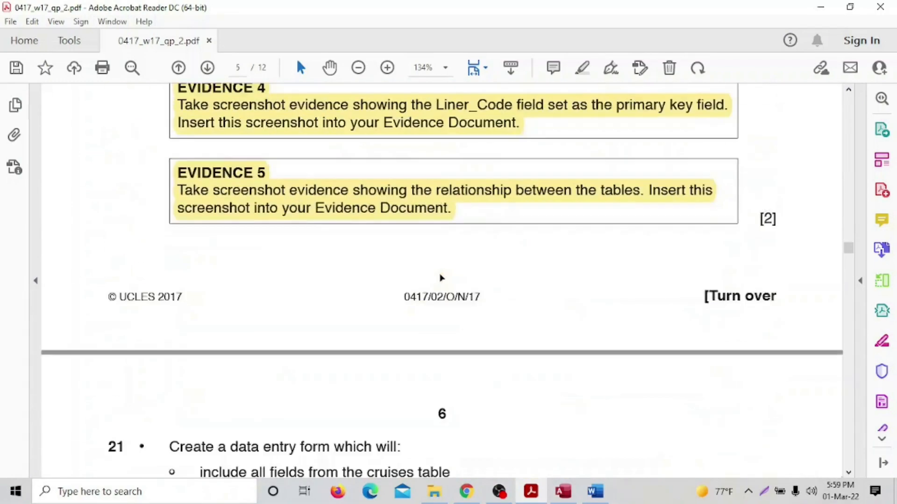
pyautogui.scroll(-7, 441, 278)
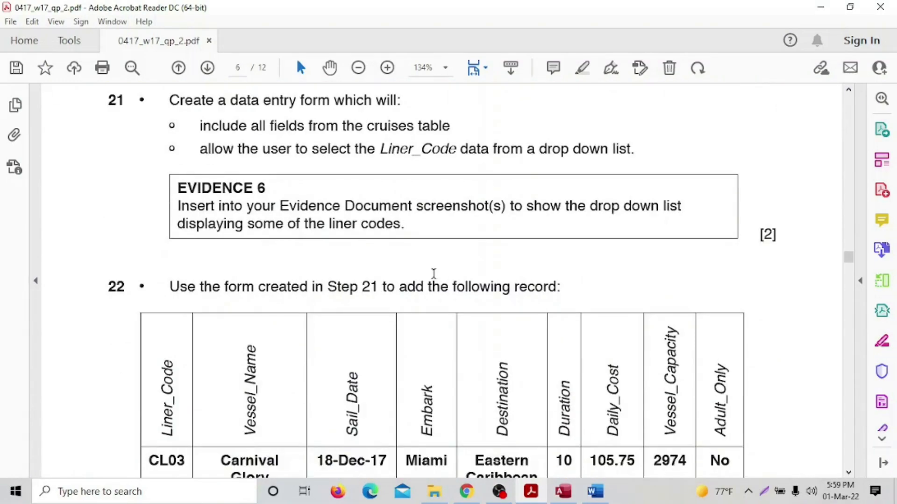
pyautogui.scroll(-5, 435, 275)
pyautogui.scroll(7, 439, 278)
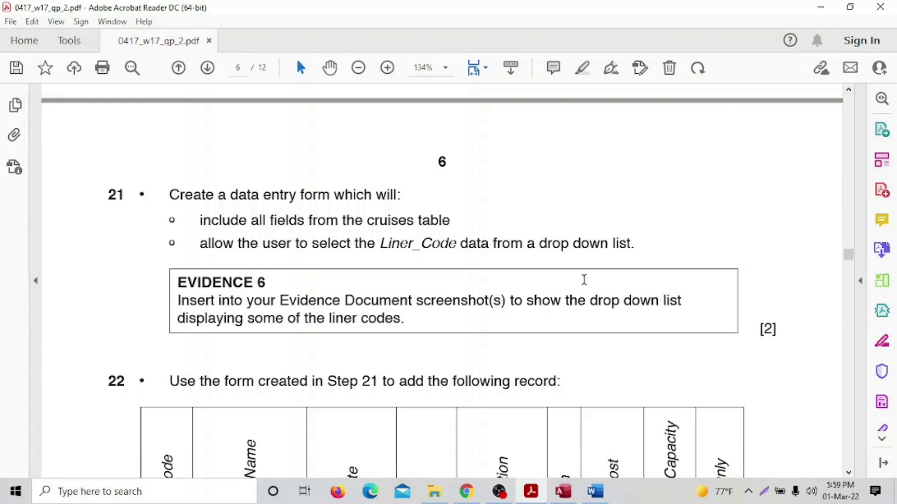
pyautogui.scroll(-2, 584, 280)
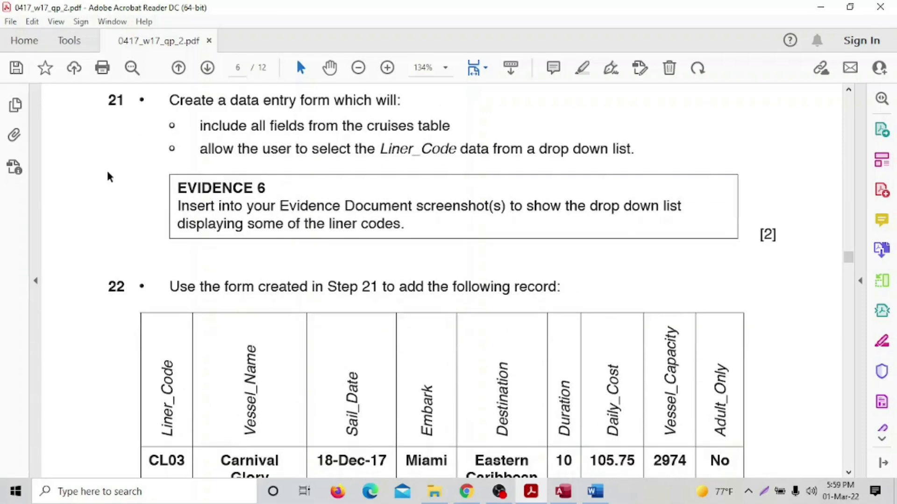
pyautogui.scroll(-9, 297, 253)
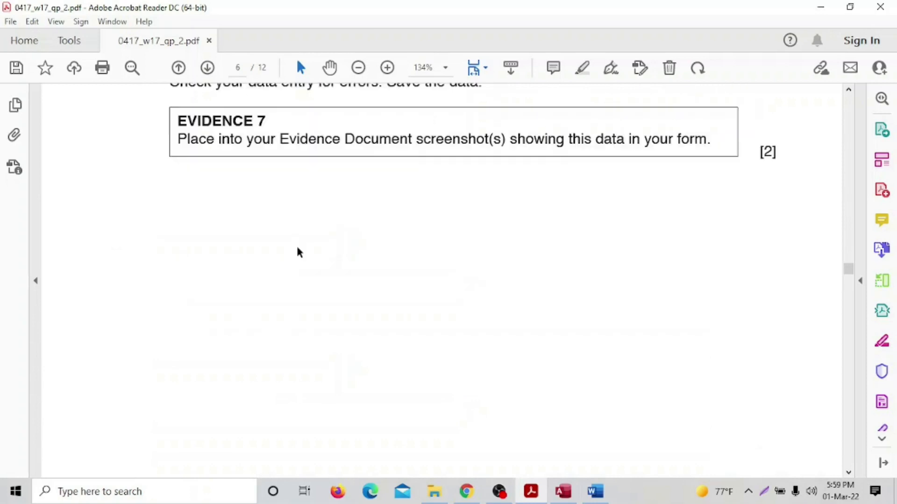
pyautogui.scroll(-8, 300, 252)
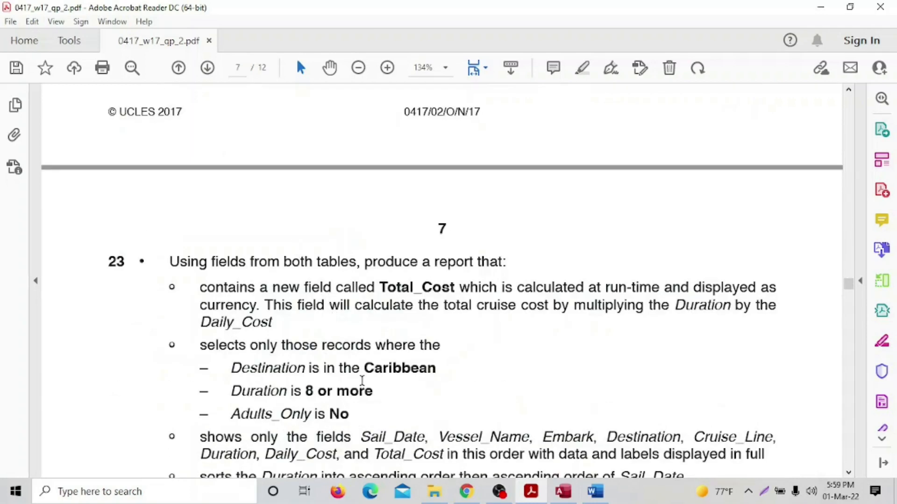
pyautogui.scroll(10, 380, 321)
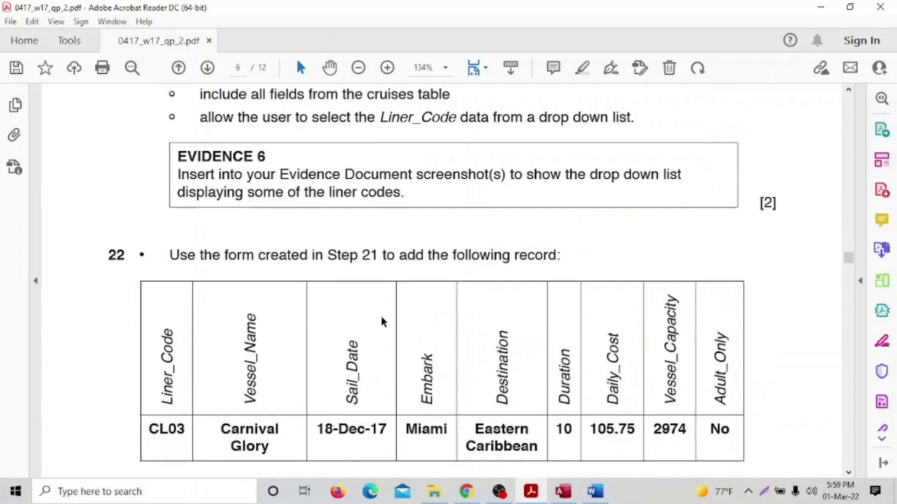
pyautogui.scroll(3, 382, 322)
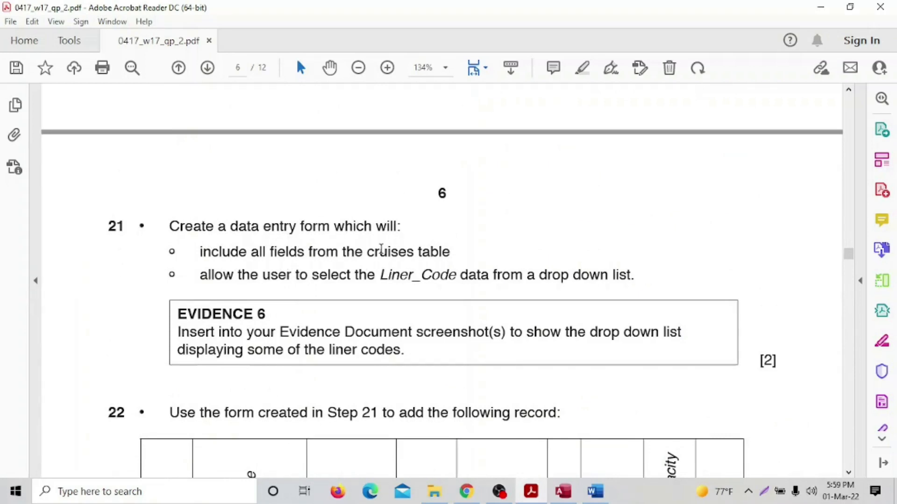
pyautogui.moveTo(381, 250); pyautogui.dragTo(446, 260)
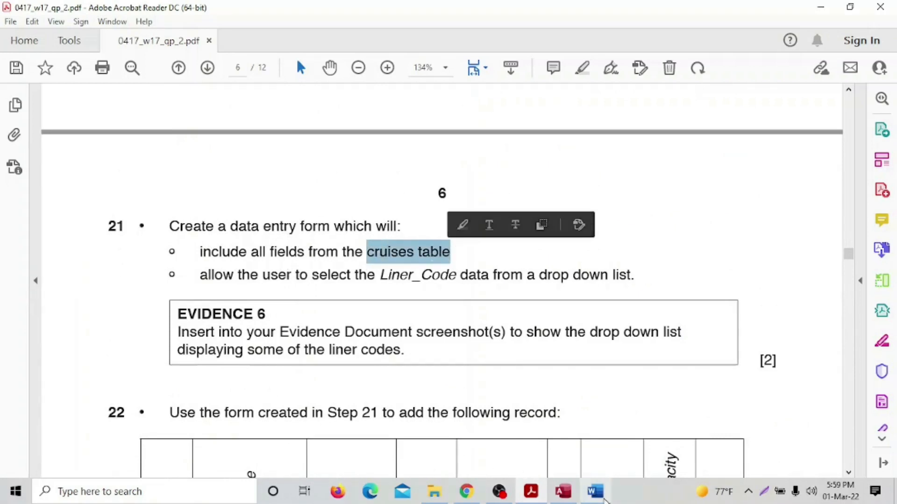
# Return to Access, accept the relationship settings, and close the Relationships window, saving its layout.
pyautogui.click(574, 496)
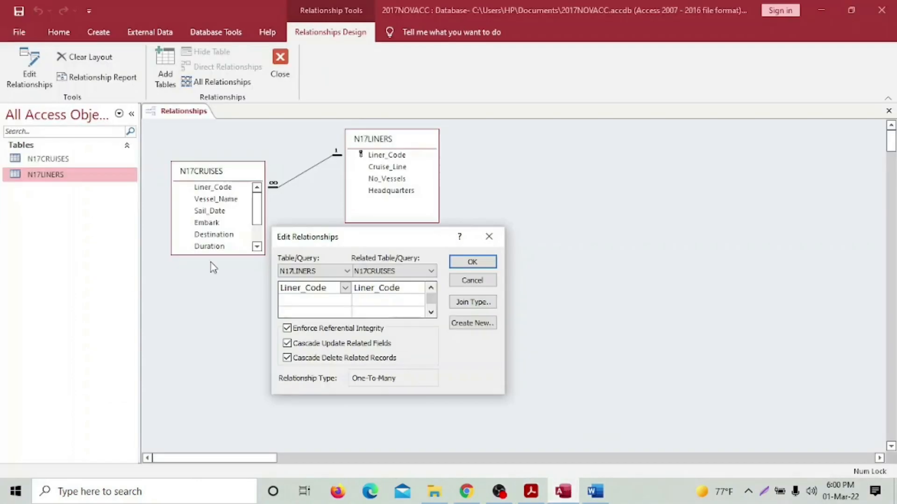
pyautogui.click(481, 264)
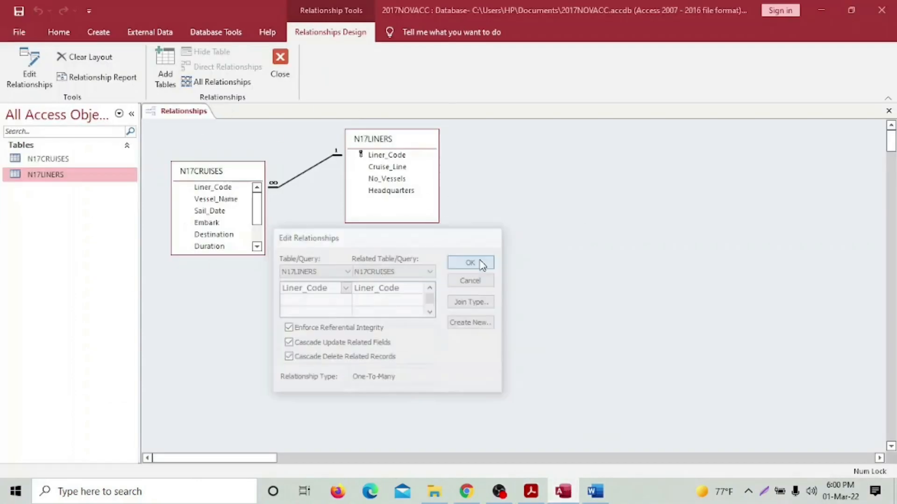
pyautogui.click(280, 65)
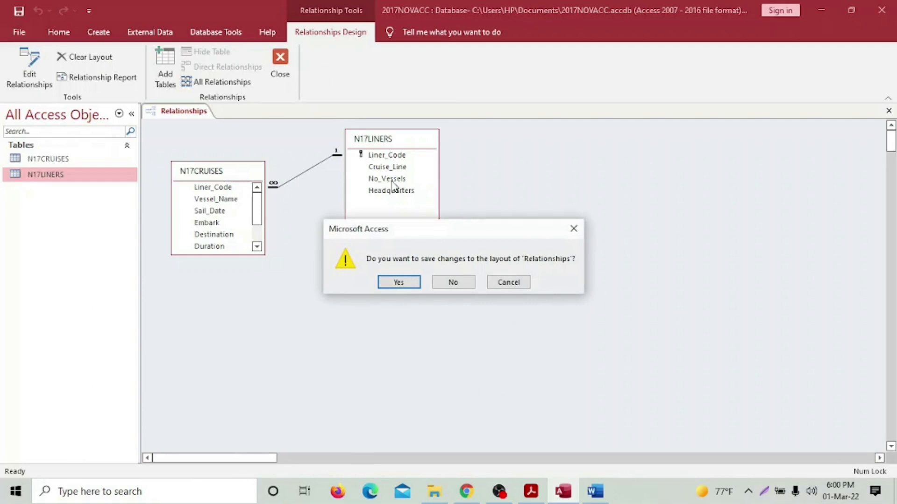
pyautogui.click(400, 283)
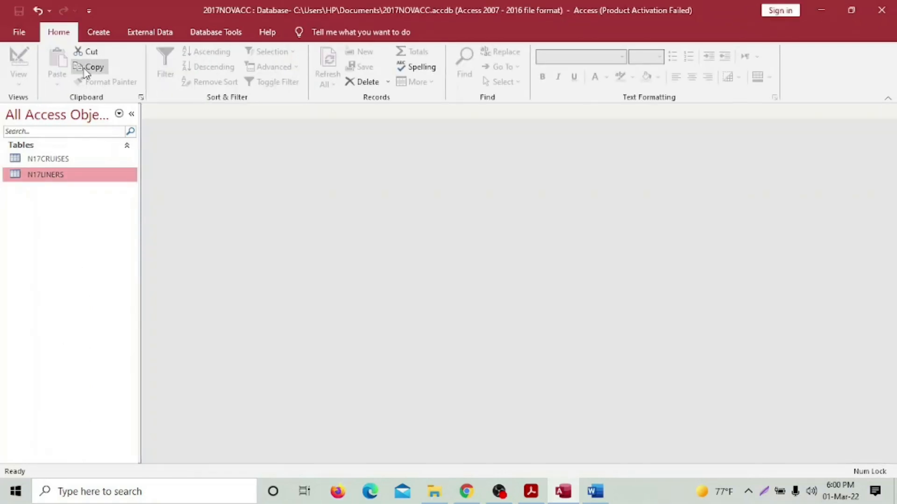
# Start a new form with the Form Wizard and include all fields from the N17CRUISES table.
pyautogui.click(128, 32)
pyautogui.click(95, 33)
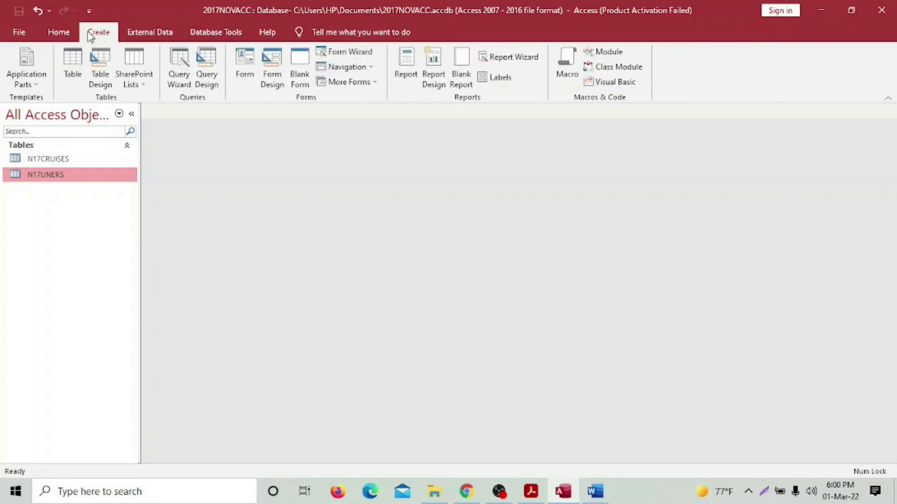
pyautogui.click(342, 55)
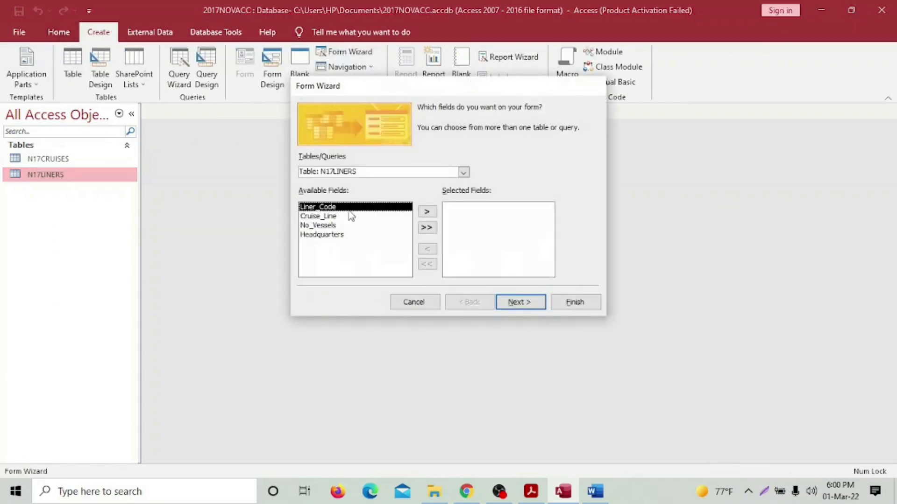
pyautogui.click(464, 172)
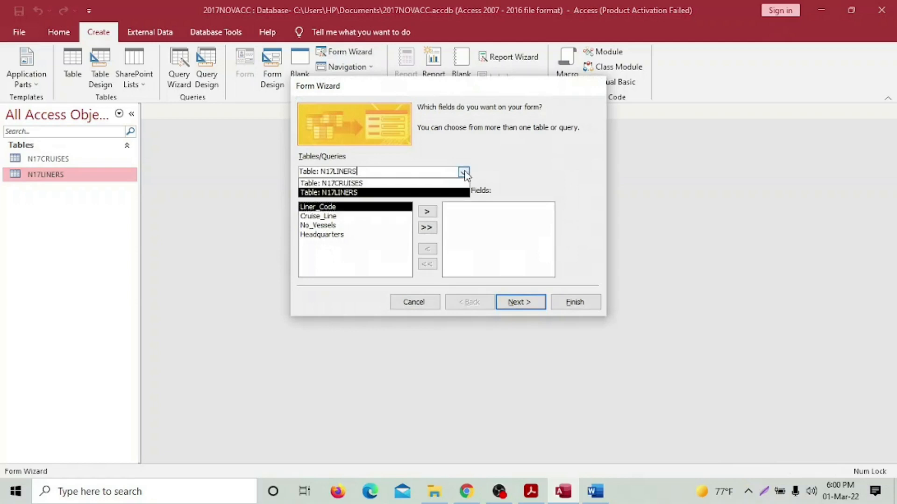
pyautogui.click(364, 183)
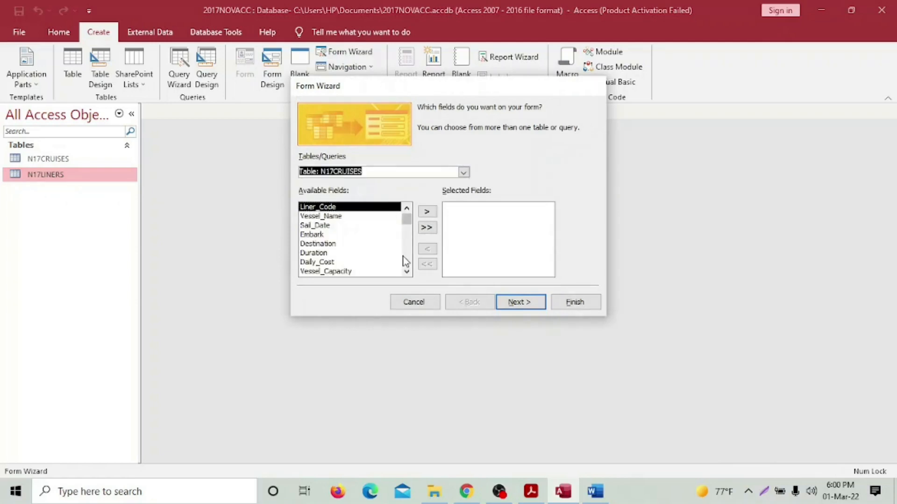
pyautogui.click(426, 228)
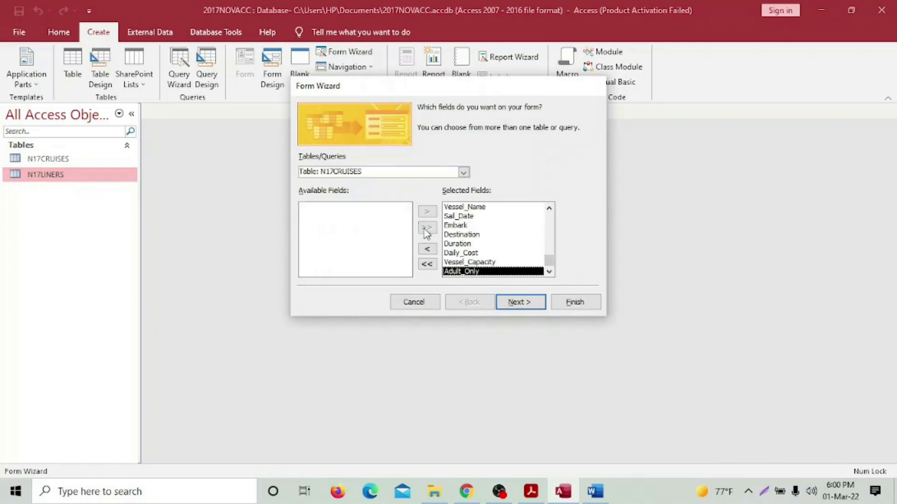
# Keep the columnar layout, title the form N17CRUISESQ21FORM, and finish the wizard with the option to modify the form's design.
pyautogui.click(518, 303)
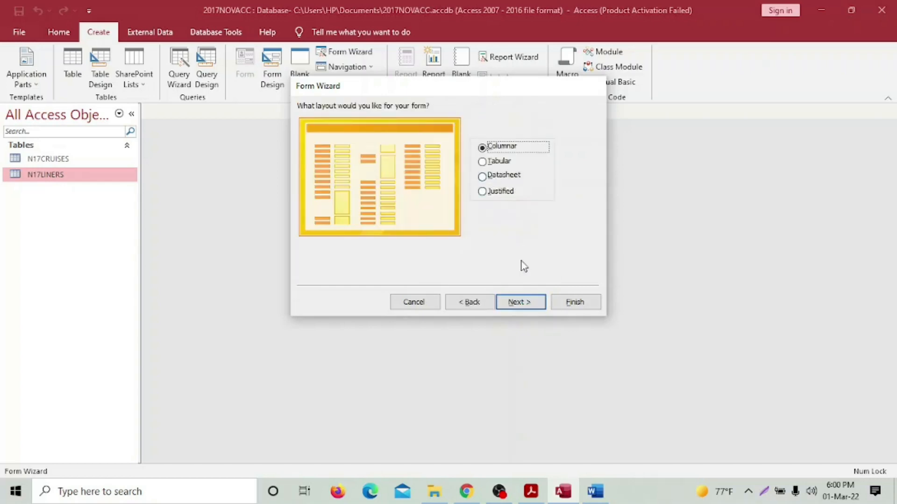
pyautogui.click(524, 302)
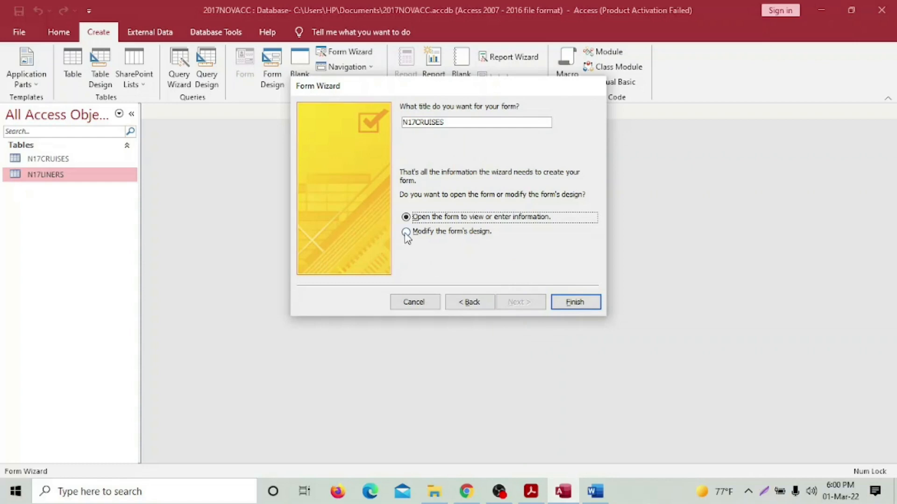
pyautogui.click(535, 494)
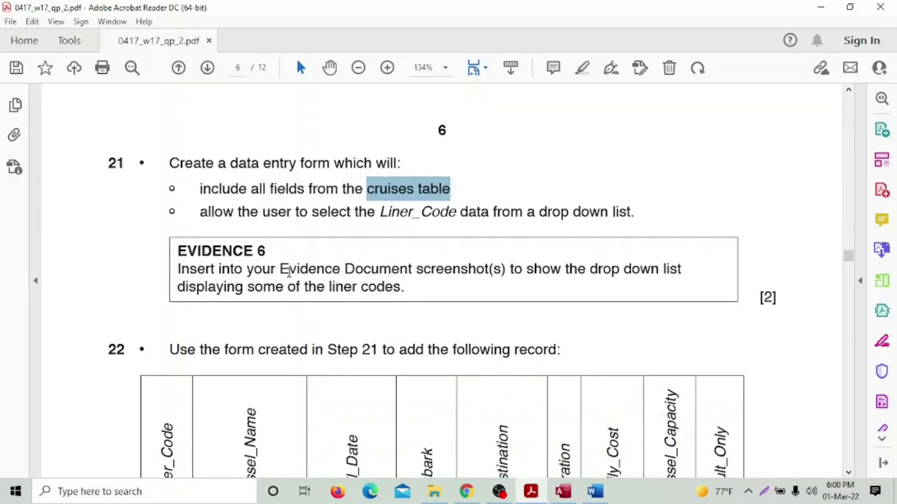
pyautogui.click(564, 491)
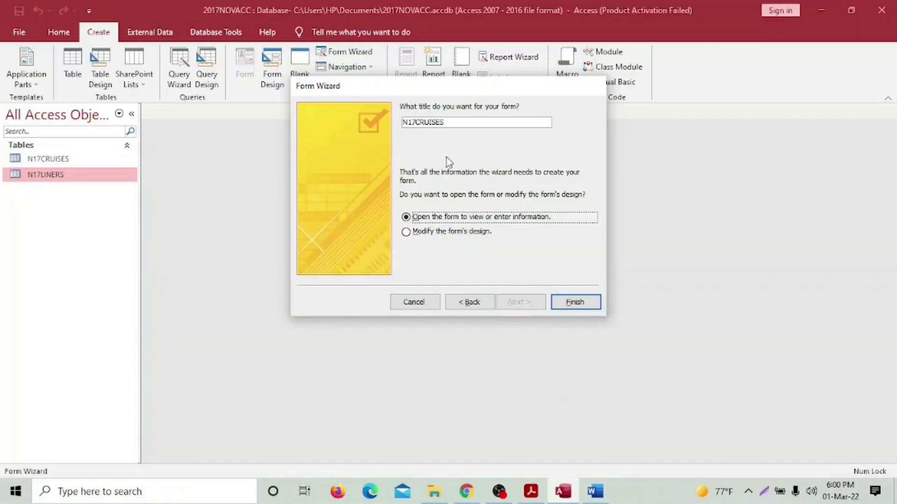
pyautogui.click(452, 121)
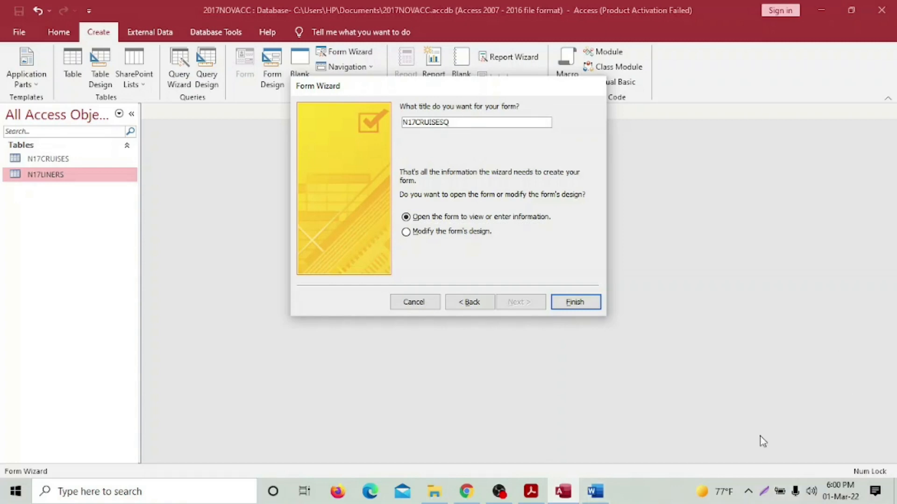
pyautogui.click(531, 493)
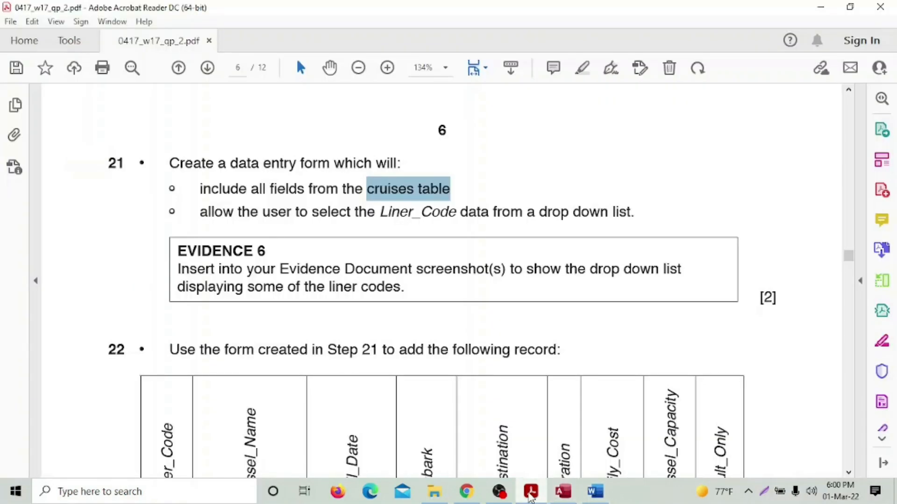
pyautogui.click(563, 492)
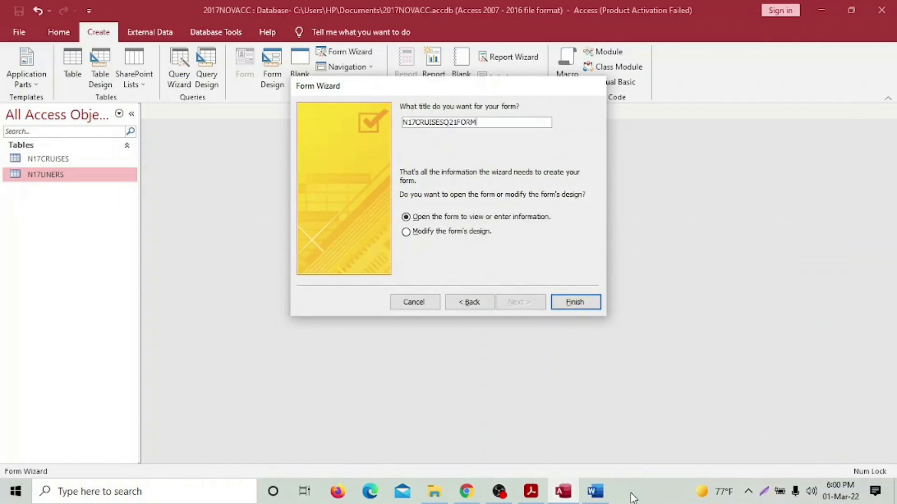
pyautogui.click(411, 233)
pyautogui.click(575, 302)
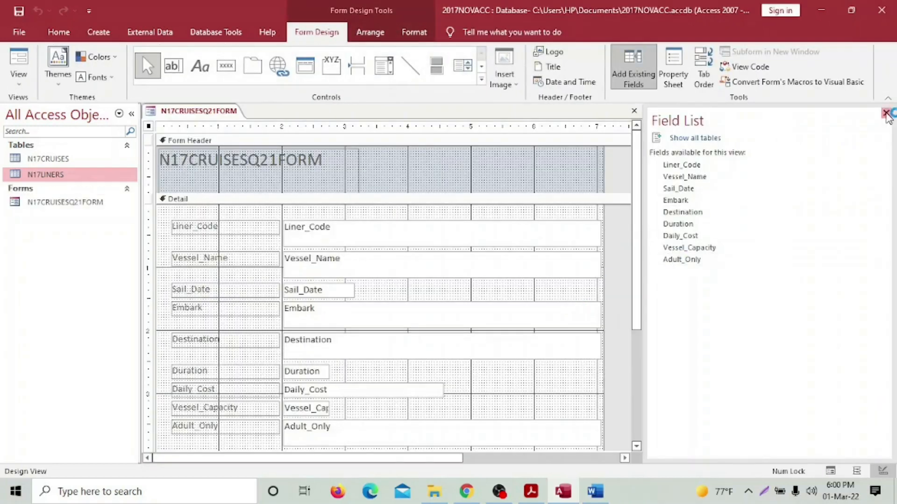
# Close the Field List and look over the generated form's layout from the header to the footer.
pyautogui.click(886, 113)
pyautogui.scroll(-3, 348, 340)
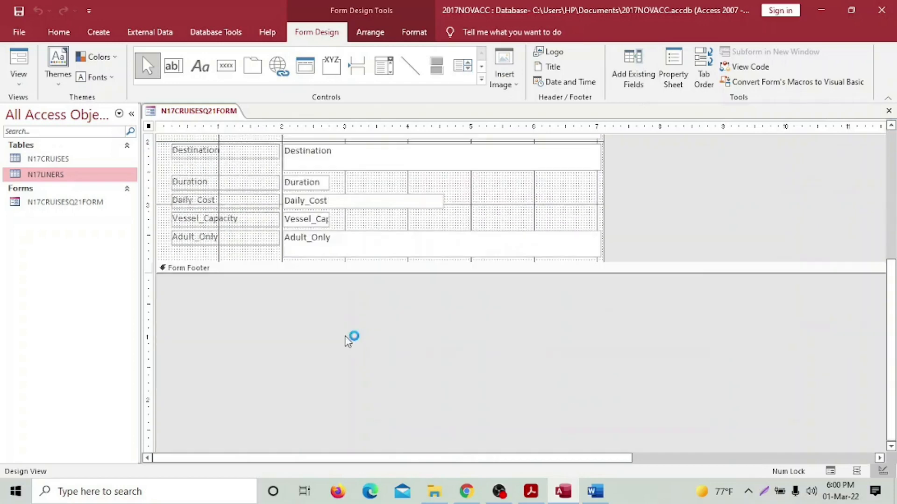
pyautogui.scroll(4, 350, 340)
pyautogui.scroll(-1, 346, 340)
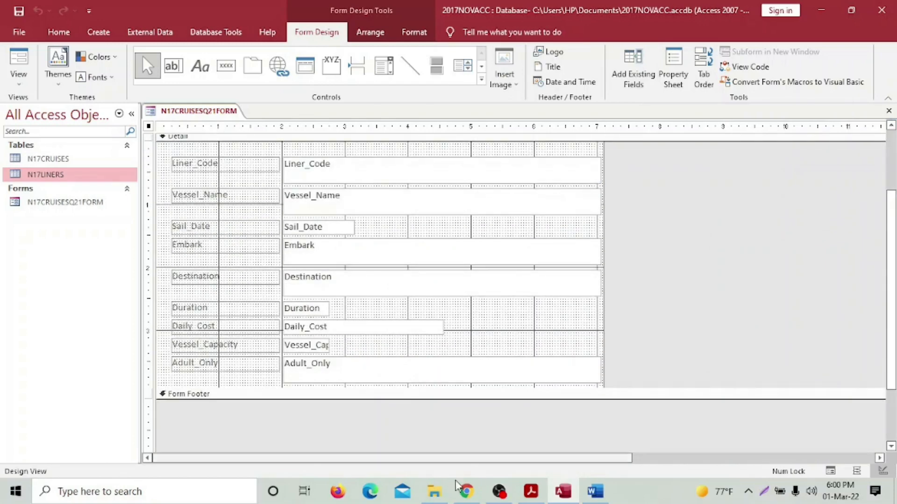
# Check question 21 in Acrobat Reader, highlighting Liner_Code and the drop down list requirement, and return to Access.
pyautogui.click(530, 492)
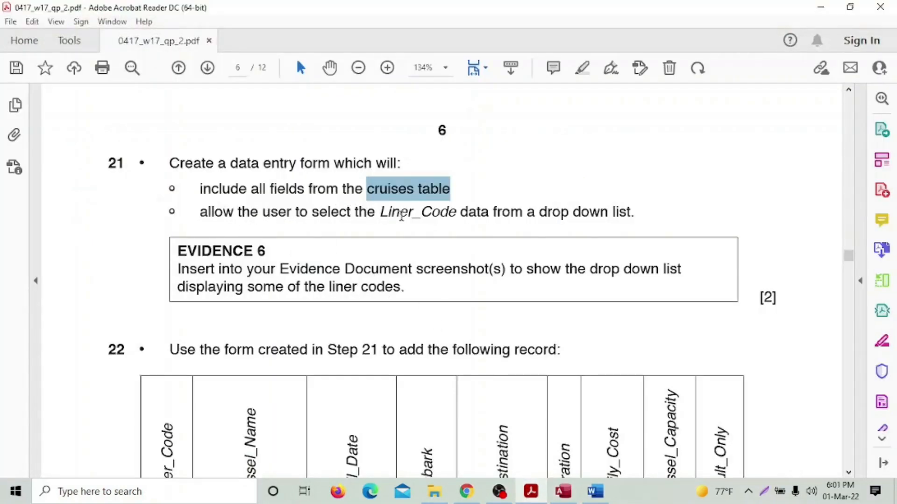
pyautogui.moveTo(399, 216); pyautogui.dragTo(445, 218)
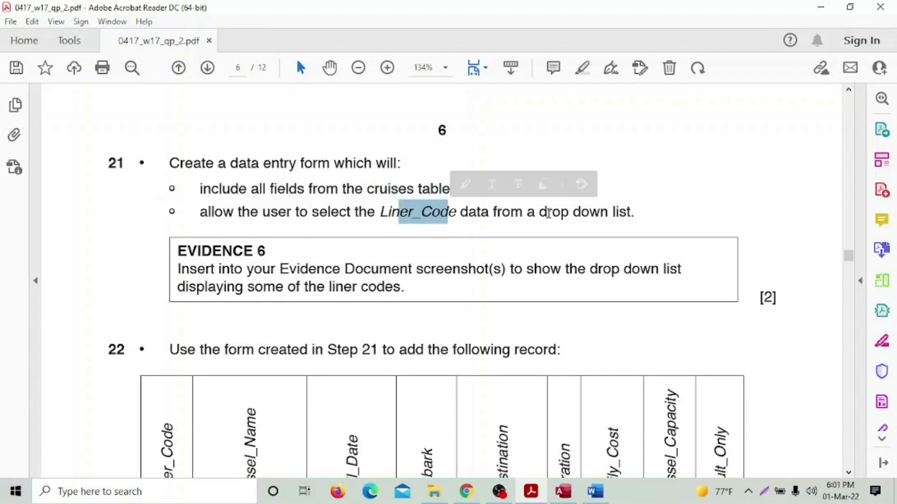
pyautogui.moveTo(540, 216); pyautogui.dragTo(622, 214)
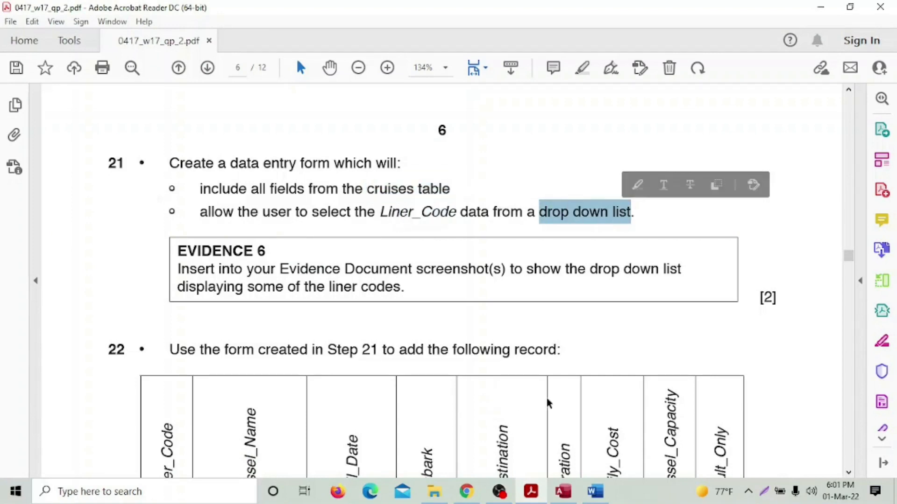
pyautogui.click(563, 491)
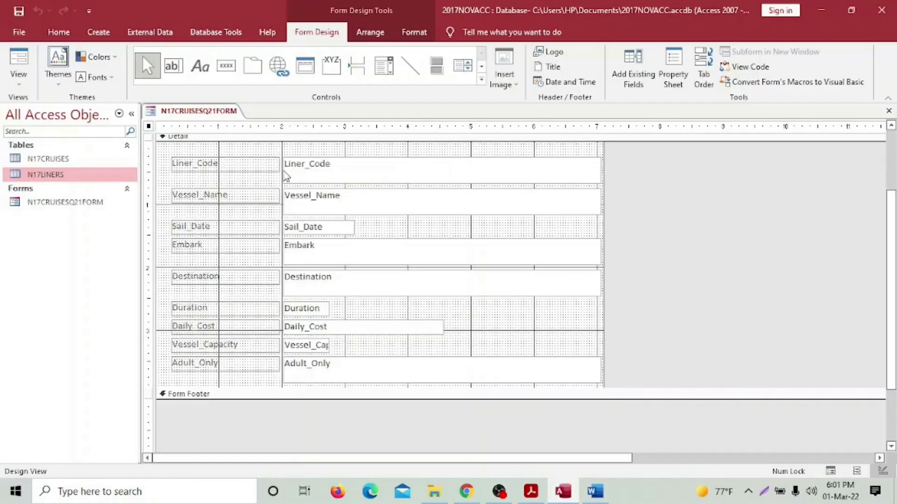
# Delete the Liner_Code label together with its text box from the form's Detail section.
pyautogui.click(229, 165)
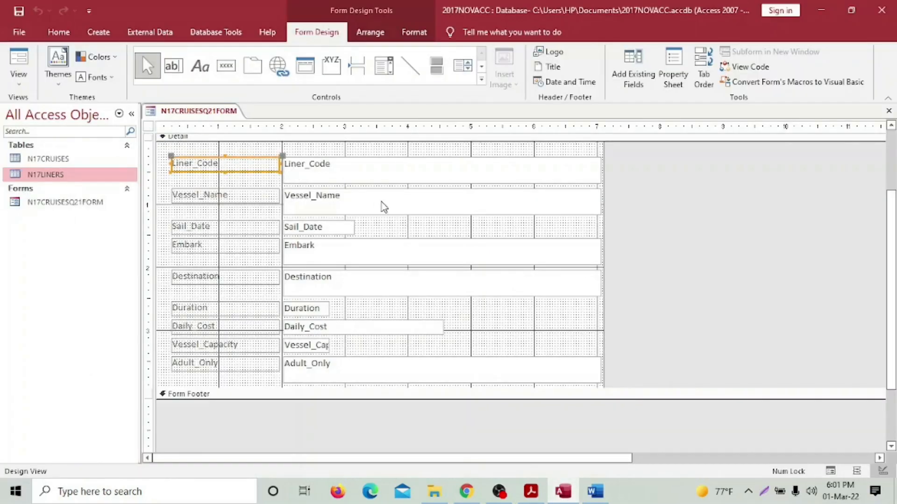
pyautogui.keyDown('shift'); pyautogui.click(377, 169); pyautogui.keyUp('shift')
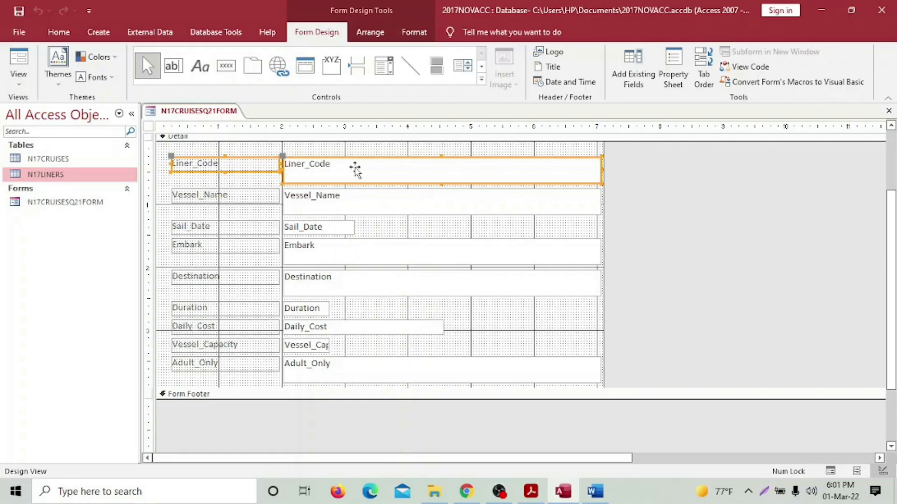
pyautogui.press('Delete')
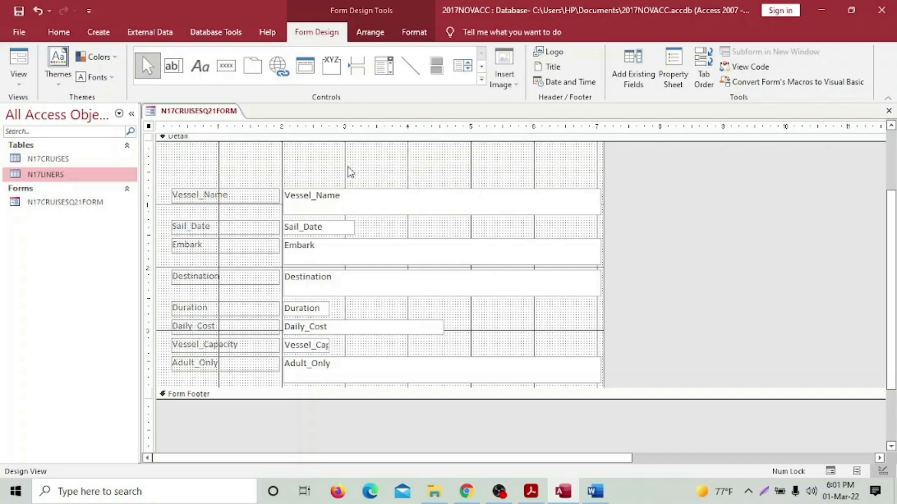
# Draw a combo box in the empty space above Vessel_Name and recheck question 21's drop-down requirement in the question paper.
pyautogui.click(383, 69)
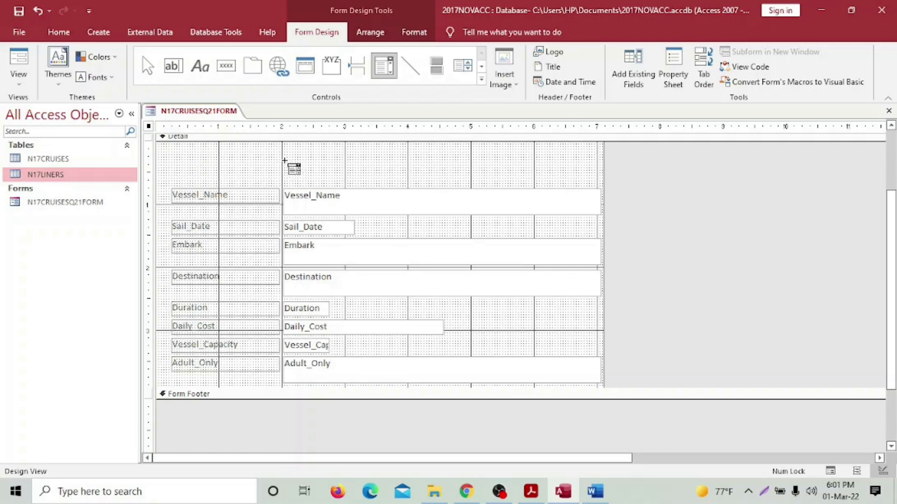
pyautogui.moveTo(284, 160); pyautogui.dragTo(391, 177)
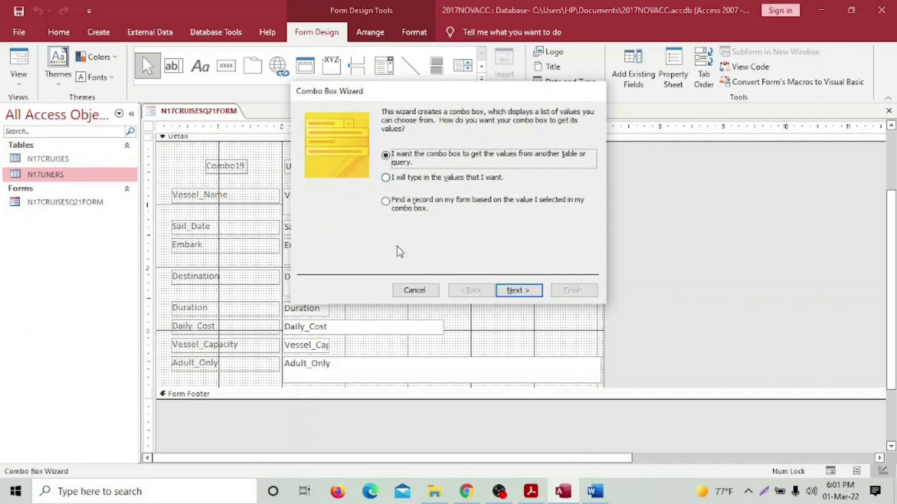
pyautogui.click(530, 491)
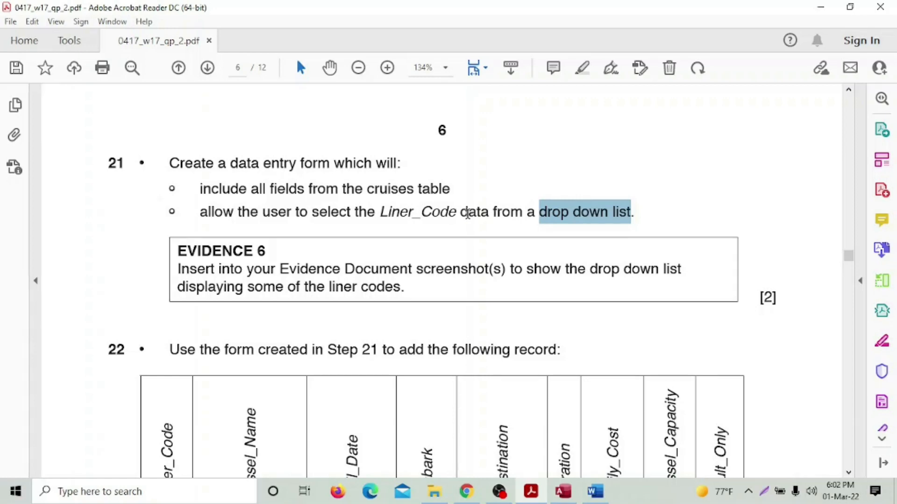
pyautogui.click(563, 491)
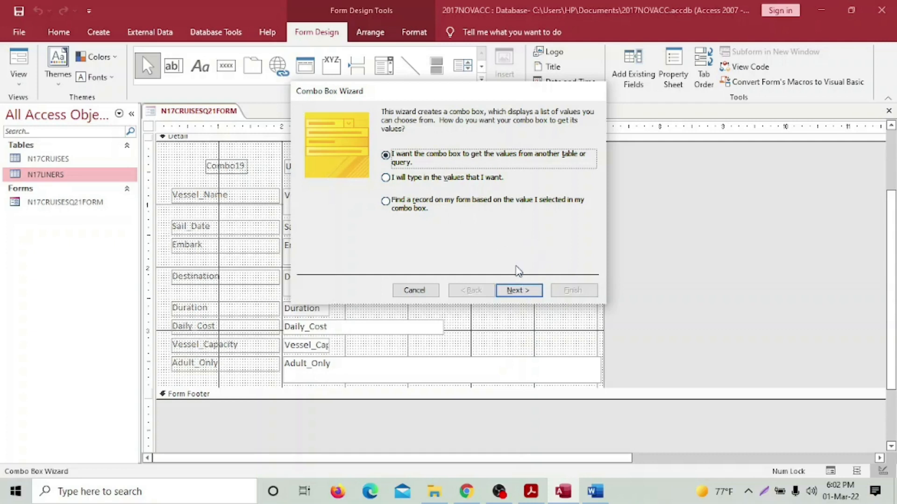
# Have the combo box get its values from the N17LINERS table, including only the Liner_Code field.
pyautogui.click(517, 293)
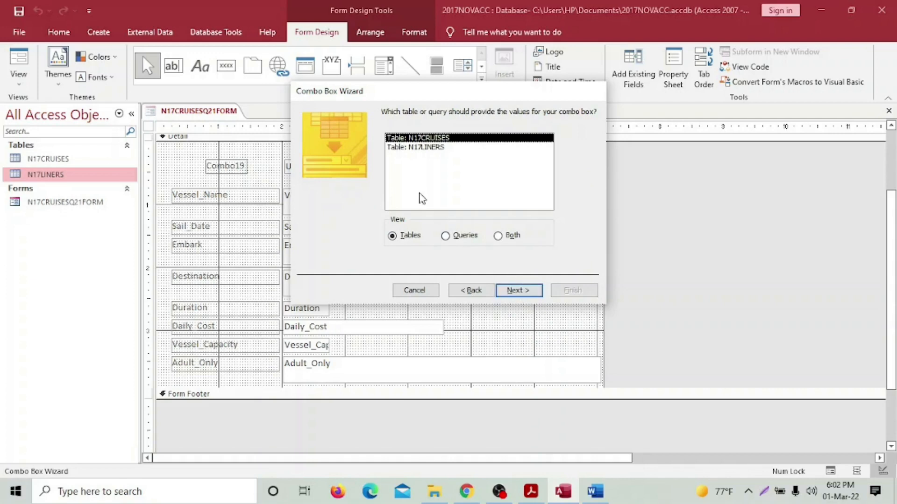
pyautogui.click(431, 148)
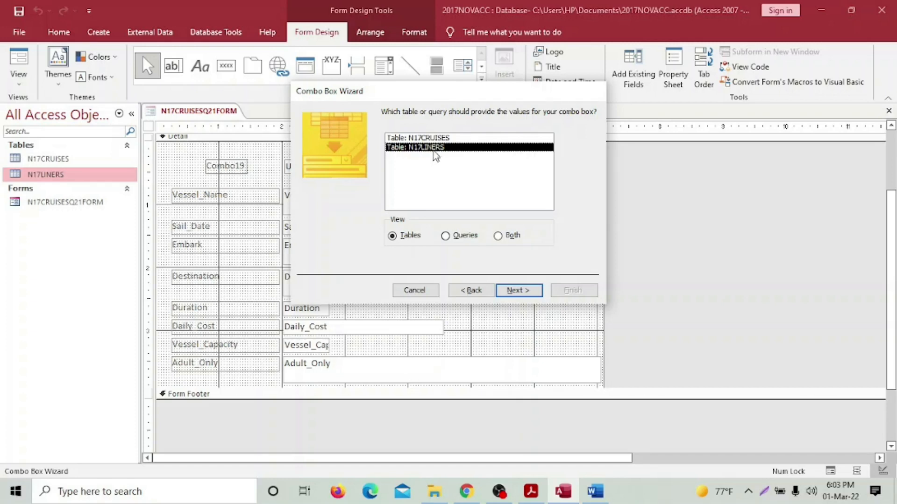
pyautogui.click(516, 290)
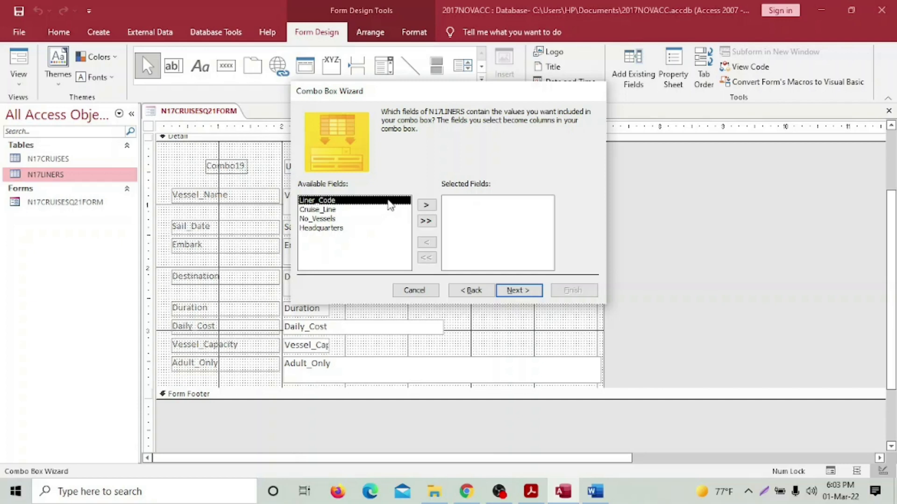
pyautogui.click(426, 204)
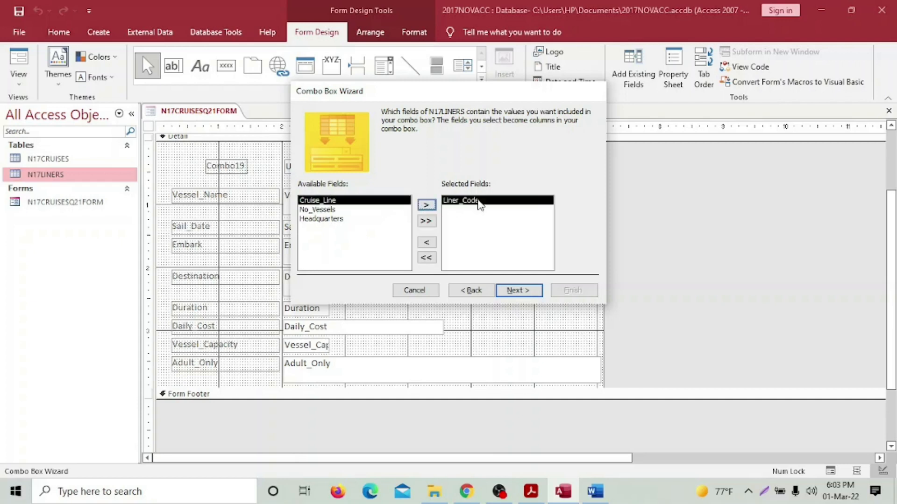
pyautogui.click(527, 290)
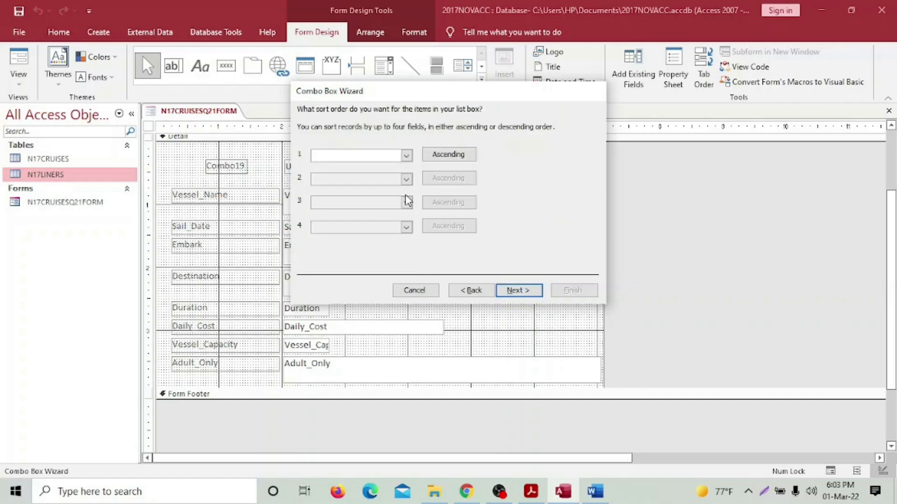
# Sort the combo box list by Liner_Code in ascending order.
pyautogui.click(406, 155)
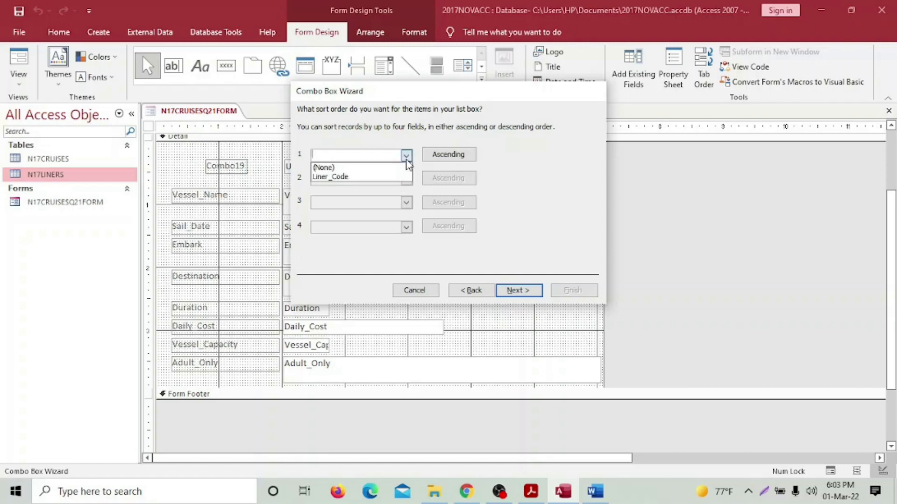
pyautogui.click(390, 178)
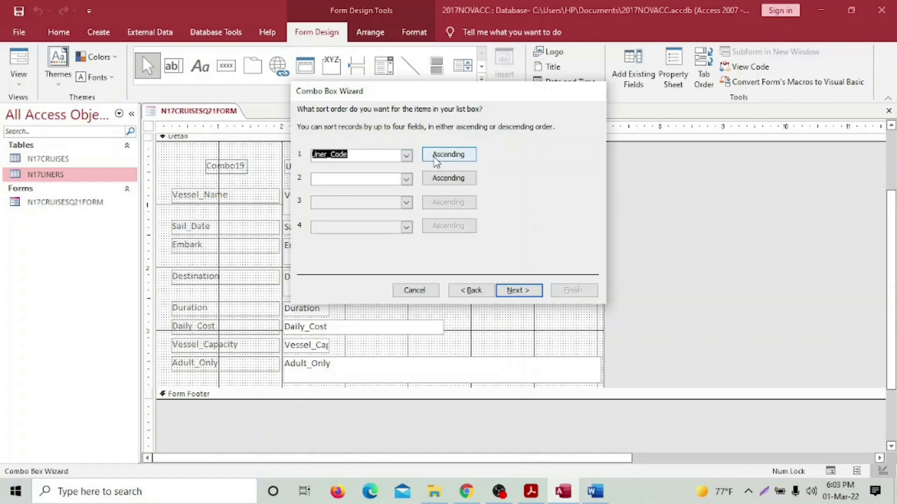
pyautogui.click(518, 291)
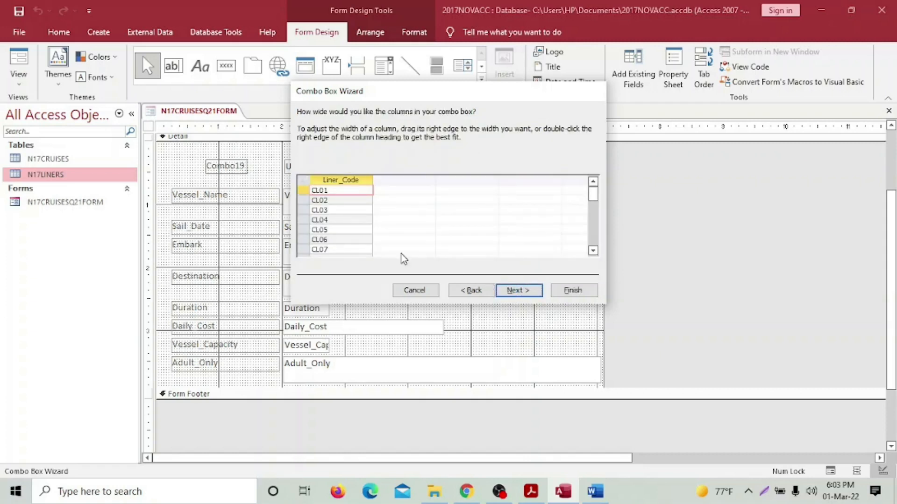
# Review the Liner_Code values in the combo box preview and accept the default column width.
pyautogui.scroll(-3, 467, 208)
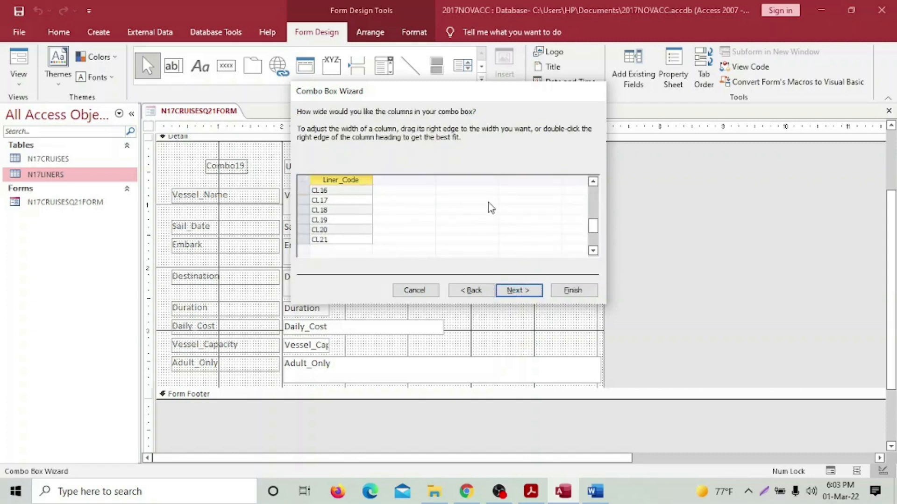
pyautogui.scroll(-4, 490, 208)
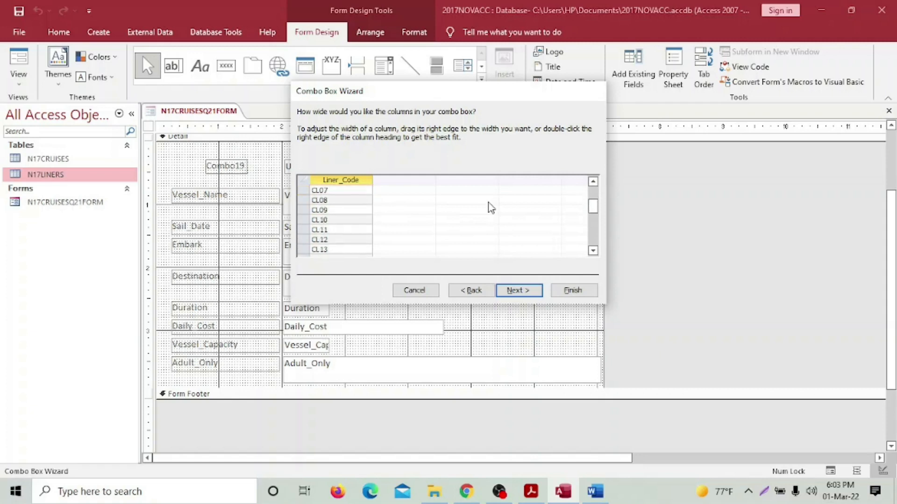
pyautogui.scroll(1, 491, 208)
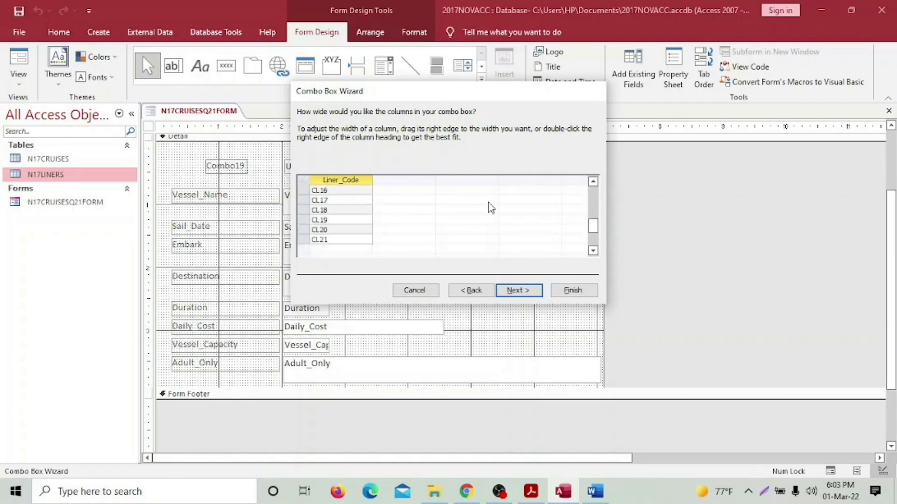
pyautogui.scroll(5, 491, 208)
pyautogui.scroll(-7, 491, 208)
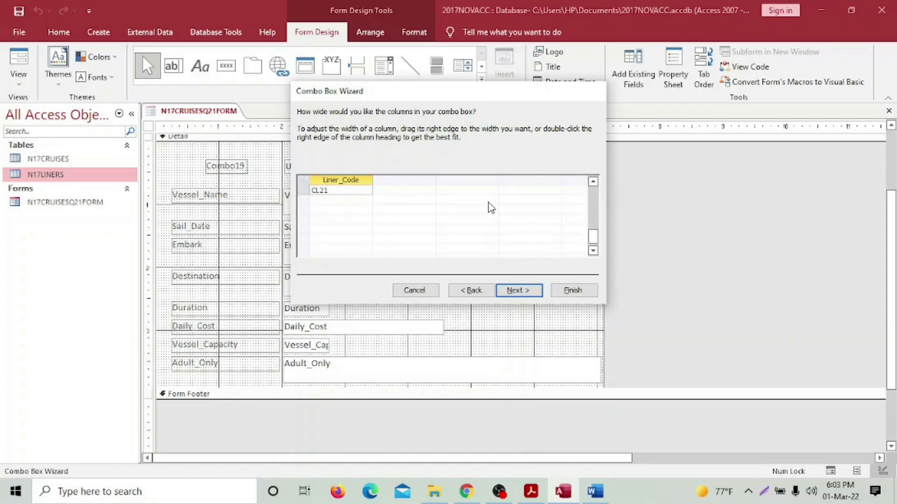
pyautogui.scroll(2, 490, 208)
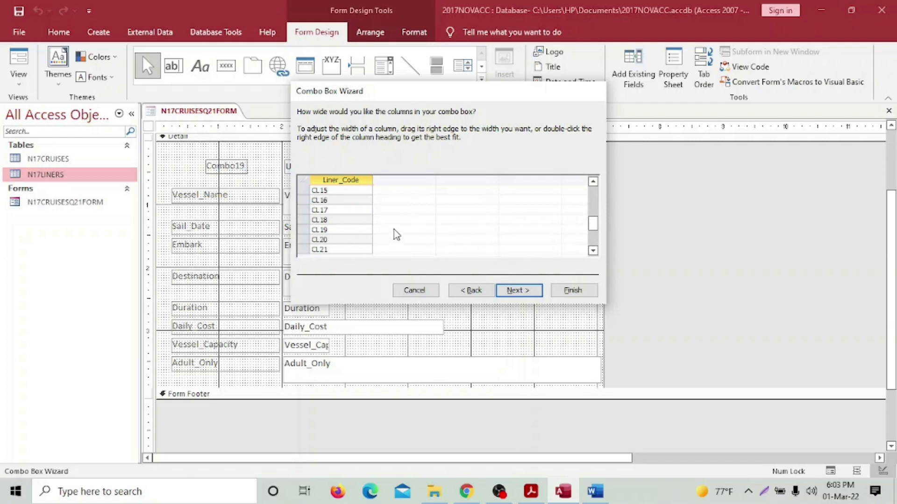
pyautogui.click(519, 290)
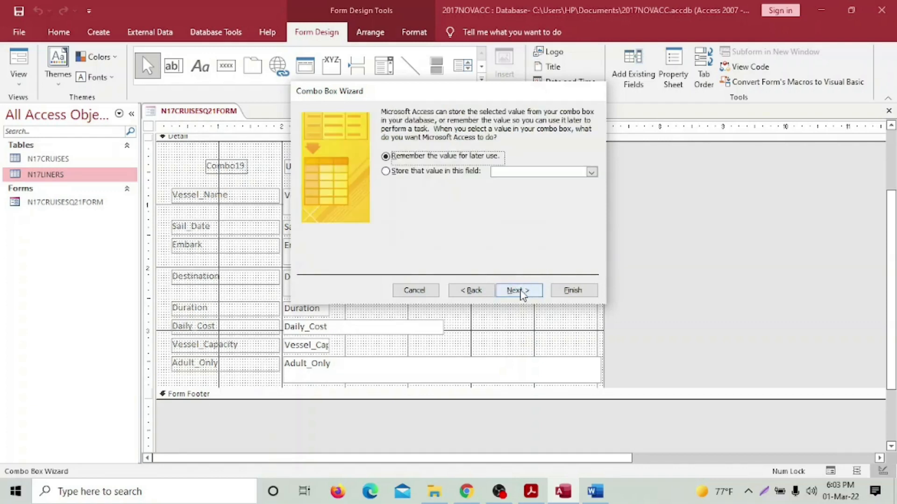
# Store the combo box's selected value in the Liner_Code field.
pyautogui.click(386, 171)
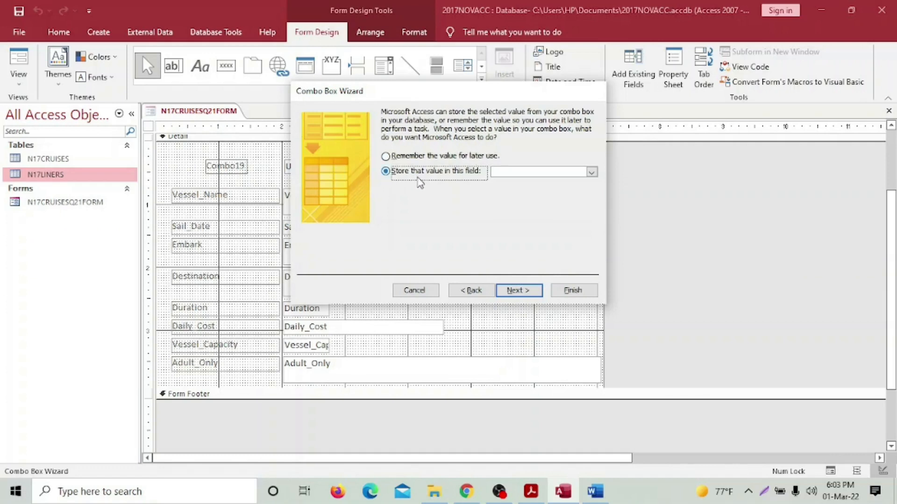
pyautogui.click(590, 173)
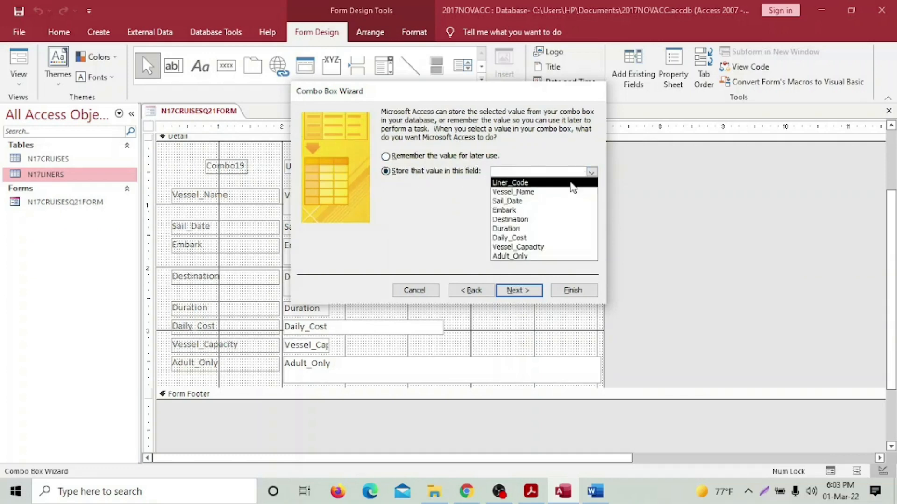
pyautogui.click(570, 183)
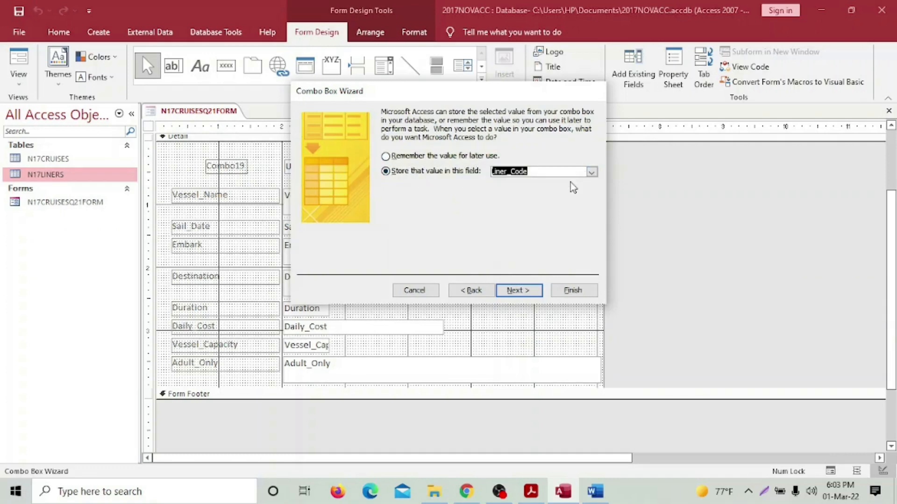
pyautogui.click(525, 292)
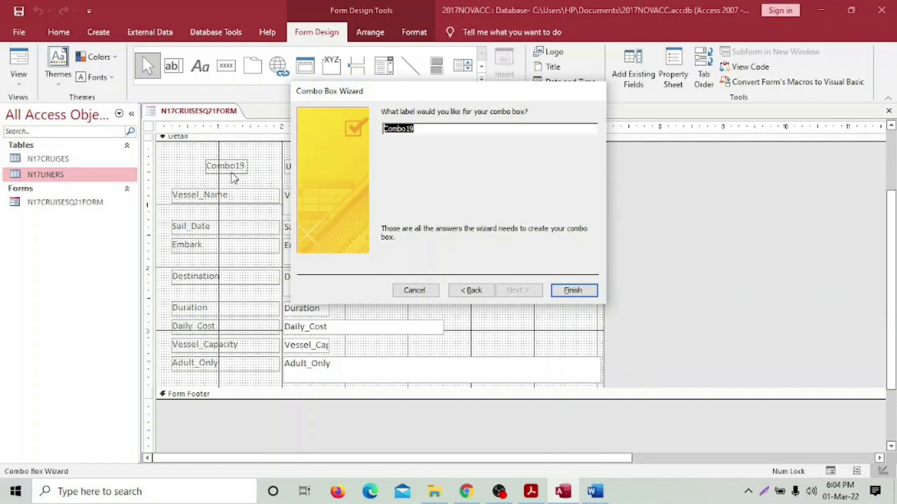
# Label the combo box Liner_Code and finish creating it on the form.
pyautogui.write('Liner_')
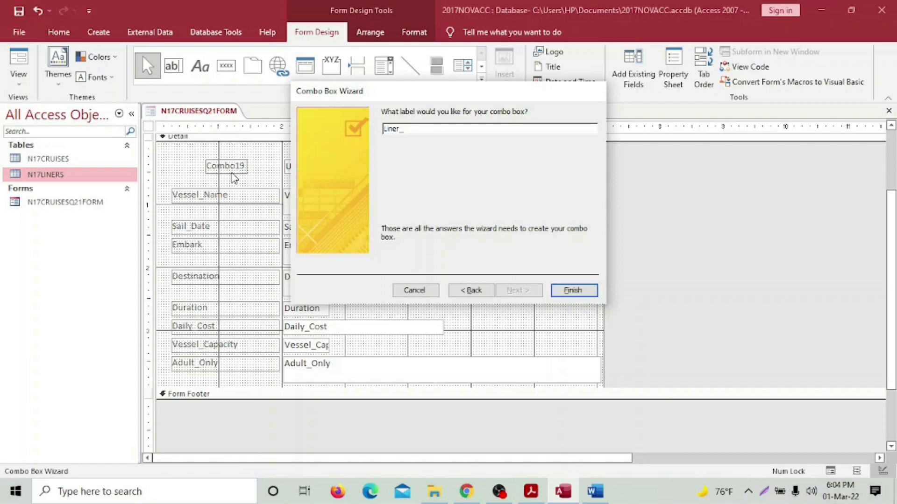
pyautogui.write(' Code')
pyautogui.click(573, 292)
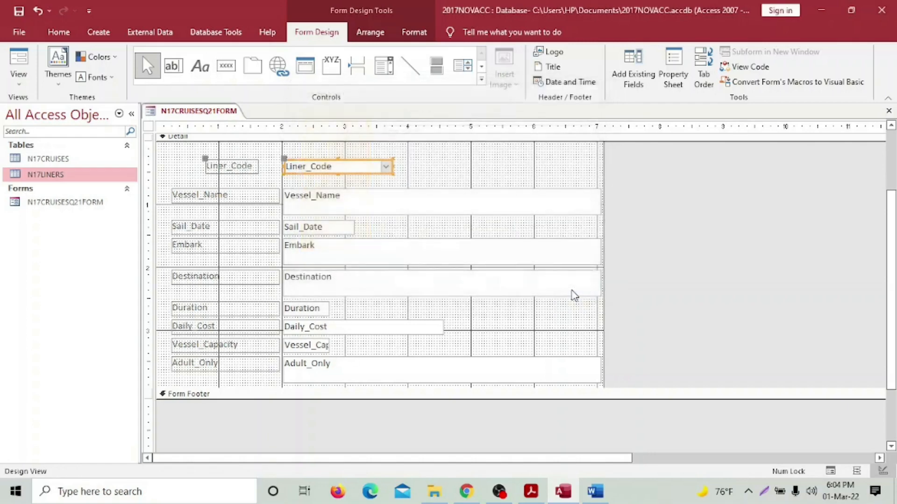
pyautogui.click(444, 174)
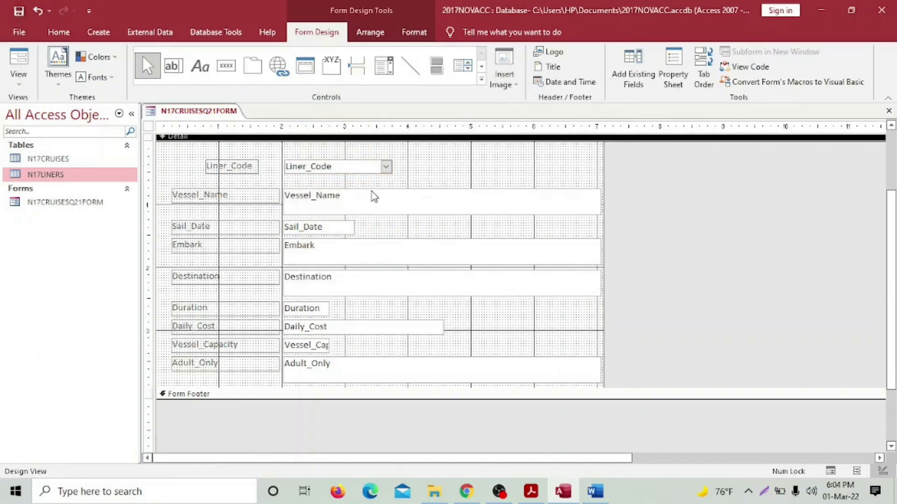
# Switch N17CRUISESQ21FORM to Form View and look through the values in the Liner_Code drop-down list.
pyautogui.click(18, 81)
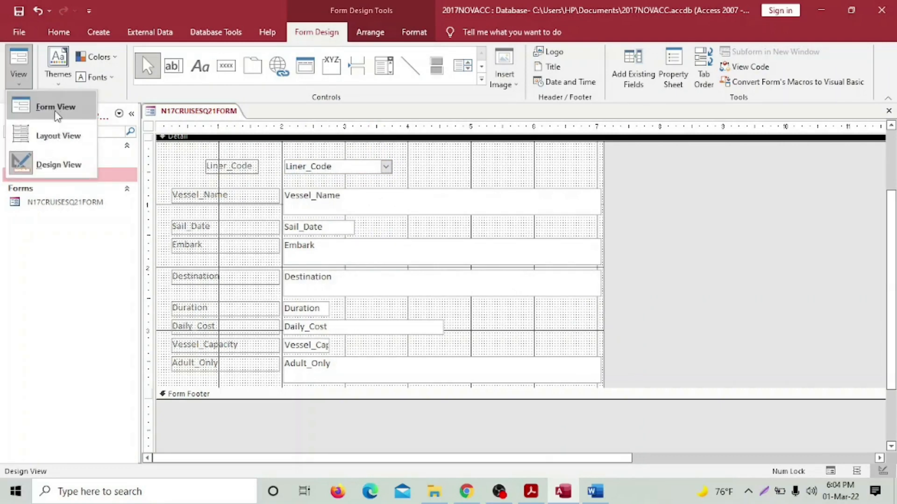
pyautogui.click(55, 108)
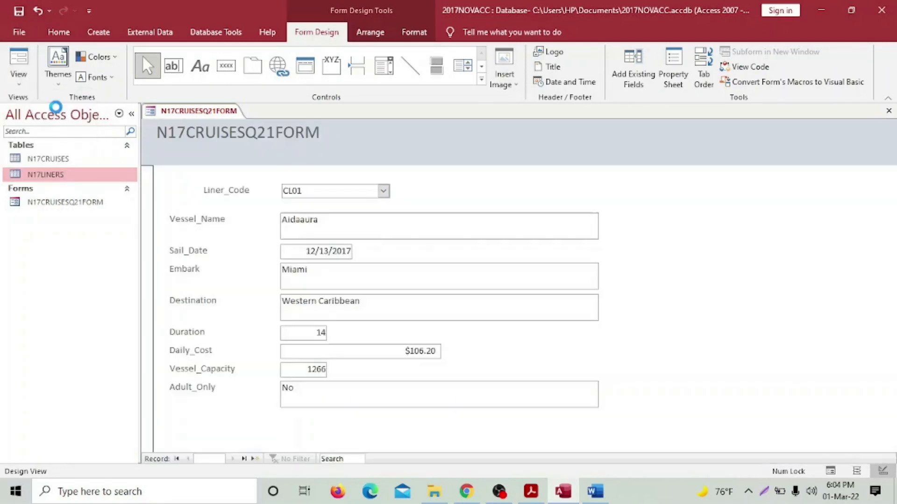
pyautogui.click(383, 192)
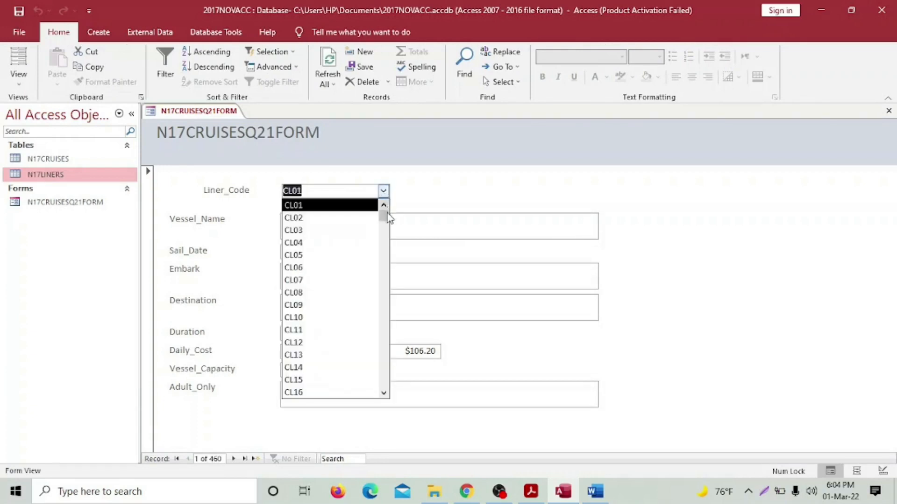
pyautogui.moveTo(384, 217); pyautogui.dragTo(383, 255)
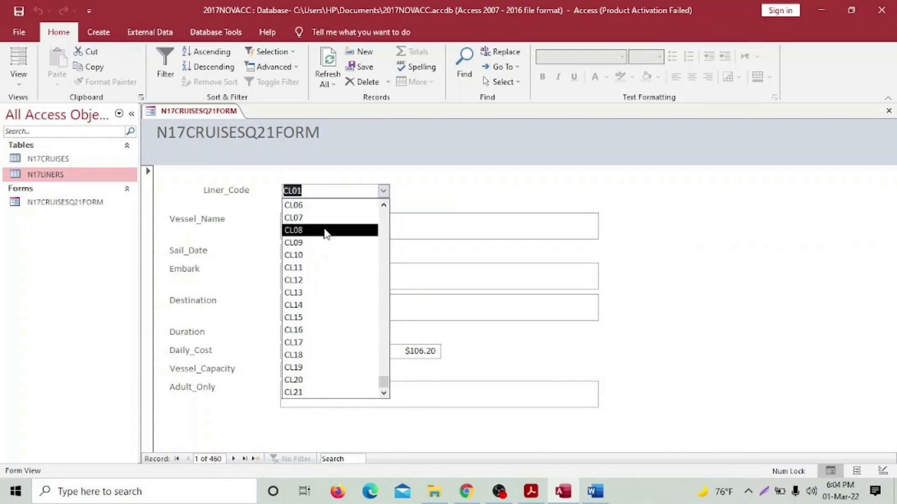
pyautogui.click(483, 183)
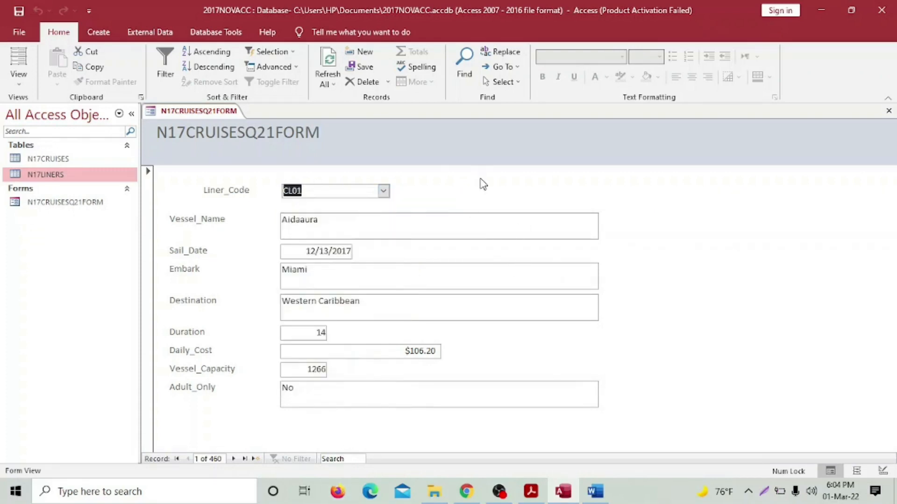
# Recheck the Evidence 6 requirement in the question paper and copy a screenshot of the Access form with its Liner_Code list open.
pyautogui.click(531, 492)
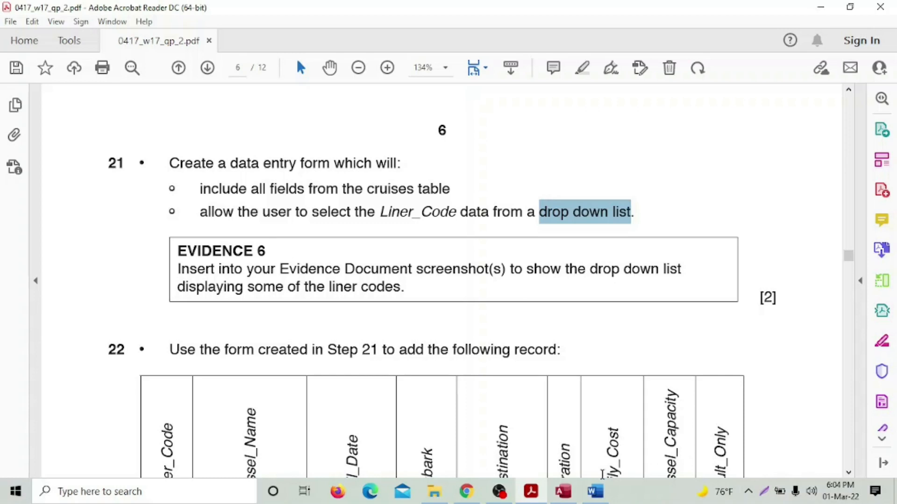
pyautogui.moveTo(563, 499)
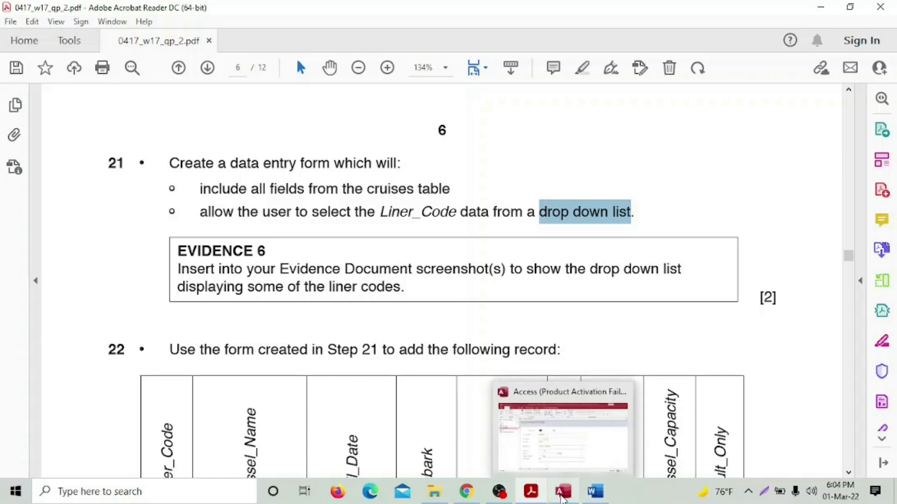
pyautogui.click(563, 434)
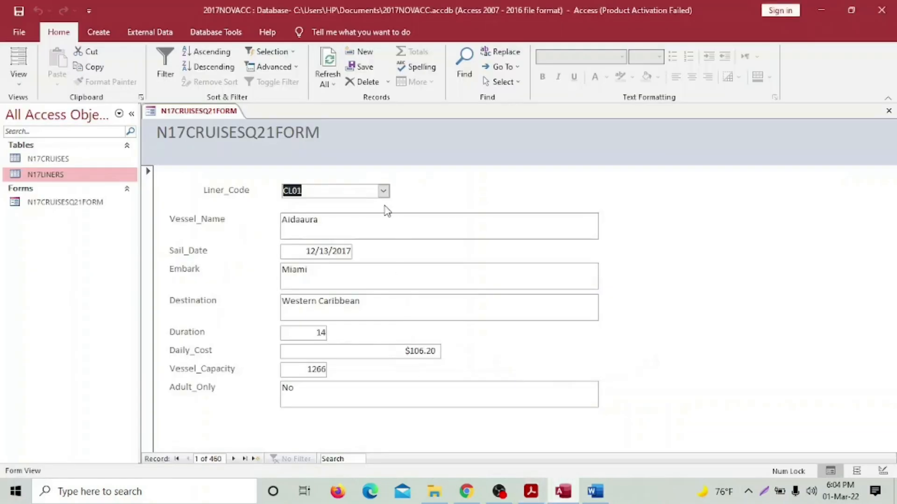
pyautogui.click(384, 192)
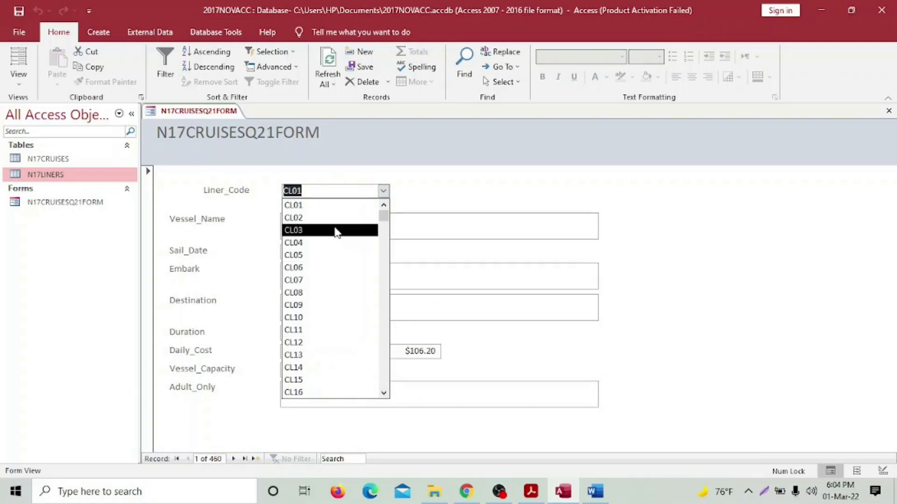
pyautogui.press('super+shift+s')
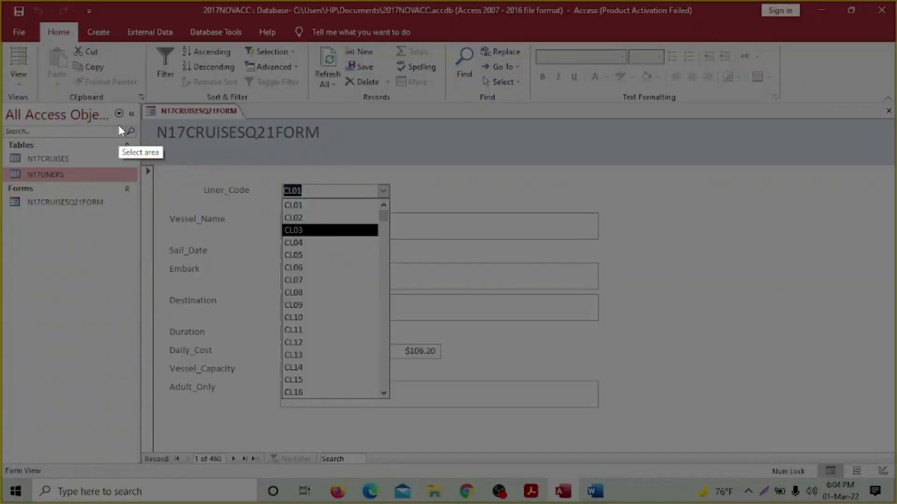
pyautogui.moveTo(128, 79)
pyautogui.mouseDown()
pyautogui.moveTo(144, 185)
pyautogui.moveTo(374, 436)
pyautogui.moveTo(649, 462)
pyautogui.moveTo(612, 425)
pyautogui.mouseUp()
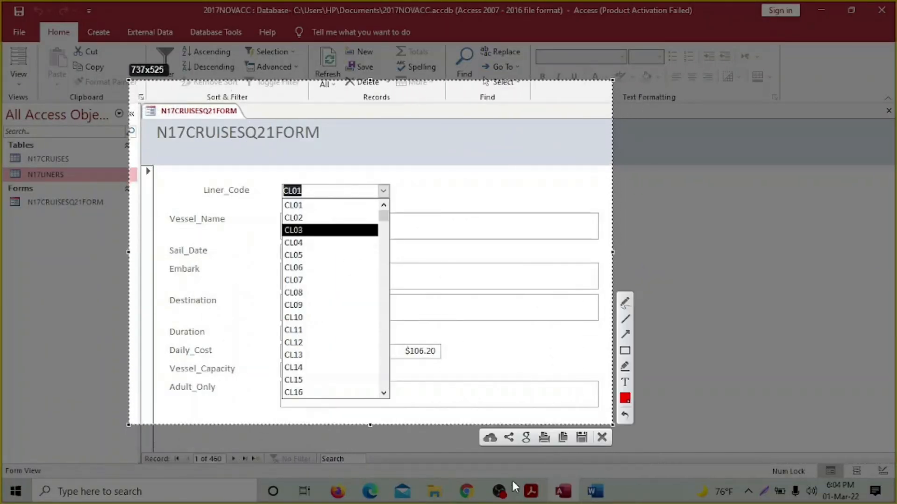
pyautogui.click(564, 439)
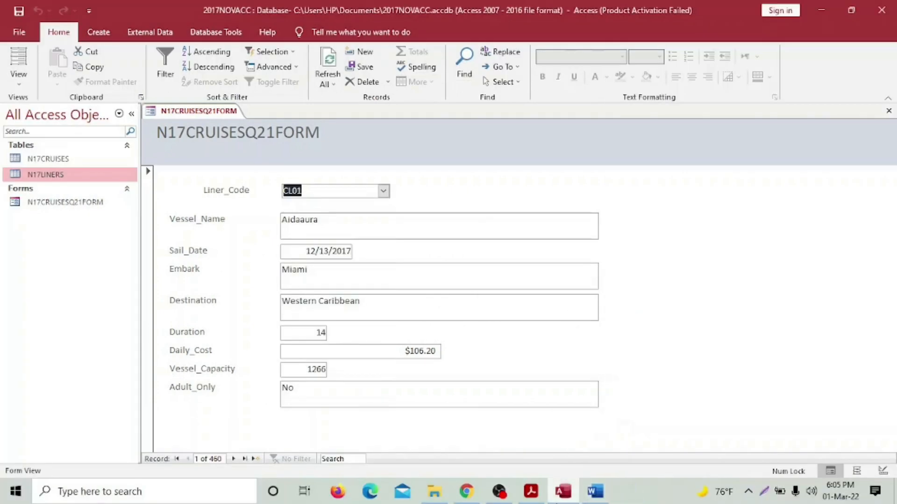
# Paste the form screenshot under the Step 21 – EVIDENCE 6 heading in the N17EVIDENCE Word document.
pyautogui.click(595, 493)
pyautogui.scroll(-8, 364, 327)
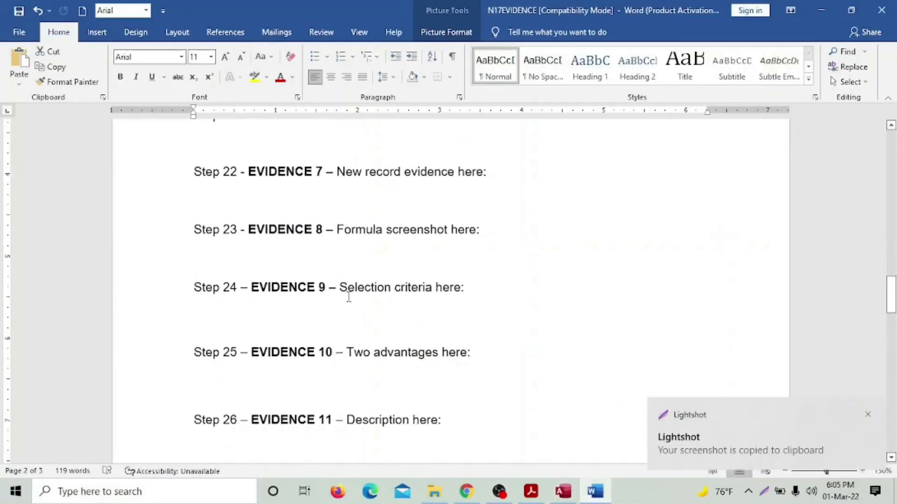
pyautogui.scroll(1, 270, 183)
pyautogui.scroll(1, 269, 184)
pyautogui.click(206, 219)
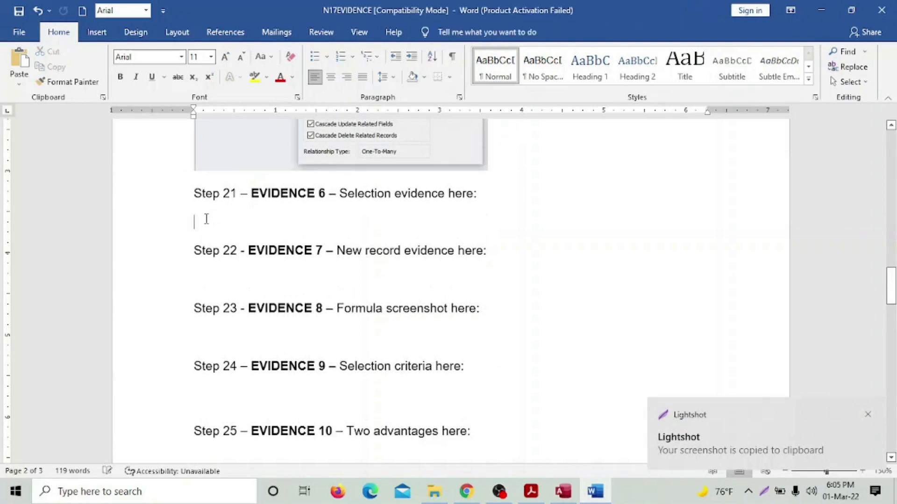
pyautogui.hotkey('ctrl', 'v')
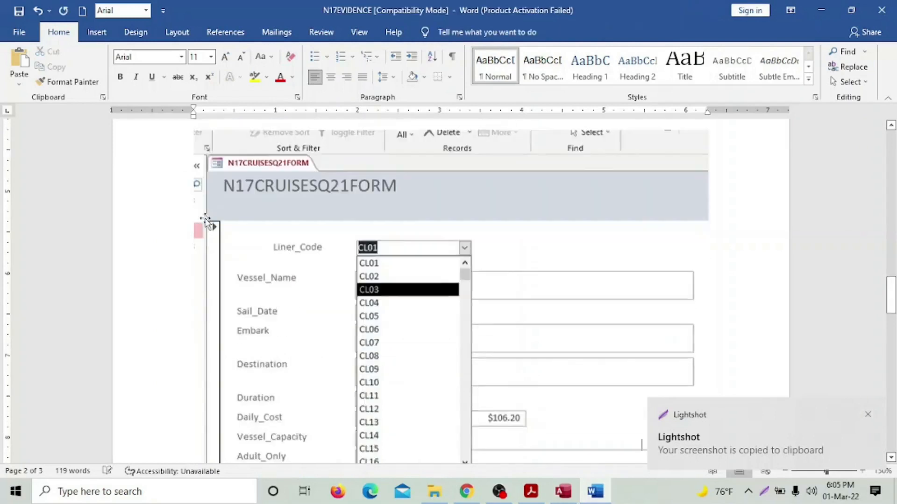
# Shrink the pasted Evidence 6 screenshot proportionally to about 3.7 inches wide.
pyautogui.click(607, 434)
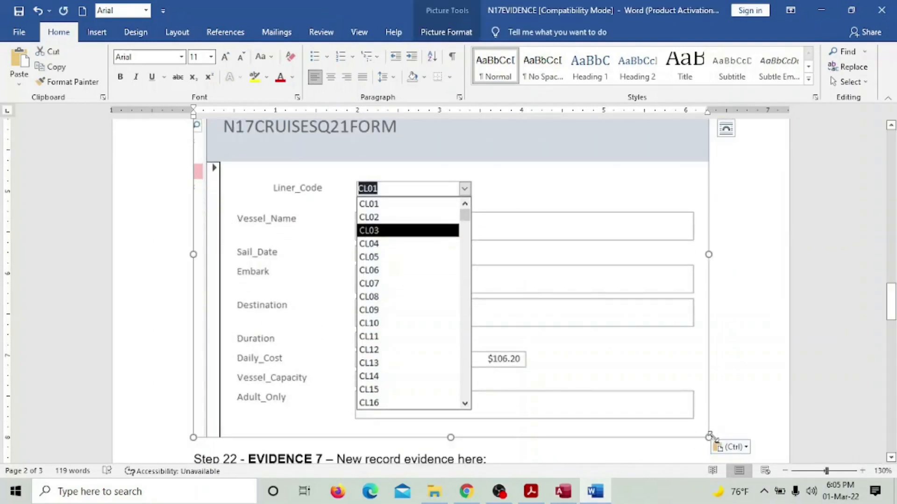
pyautogui.moveTo(710, 438); pyautogui.dragTo(549, 324)
pyautogui.moveTo(512, 299); pyautogui.dragTo(496, 288)
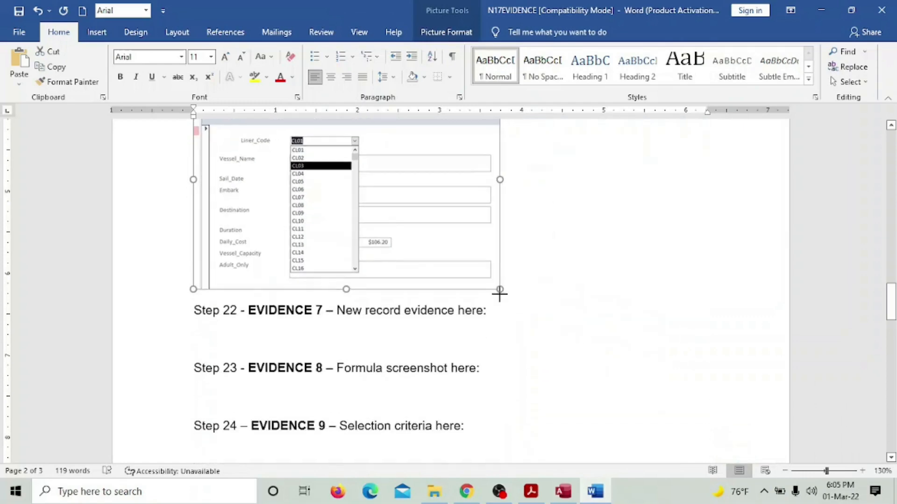
pyautogui.scroll(4, 554, 353)
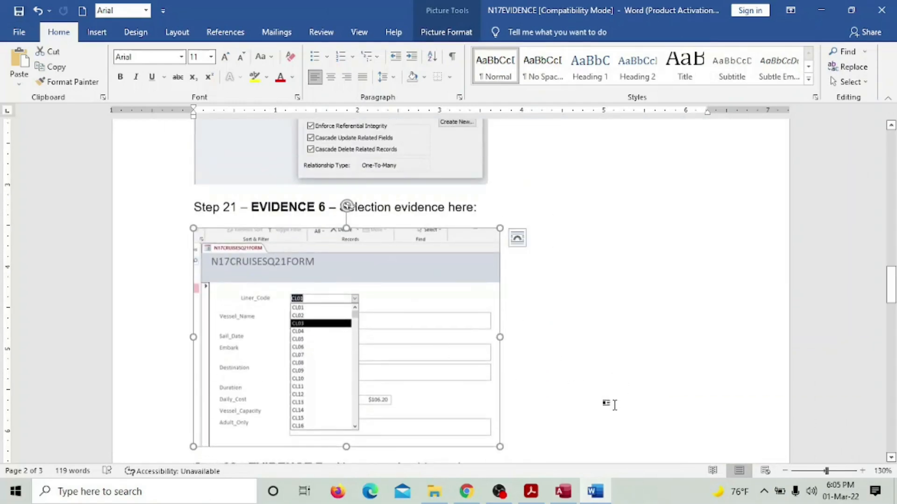
# Switch to the question paper in Acrobat Reader and highlight question 21 together with its Evidence 6 instructions.
pyautogui.click(531, 491)
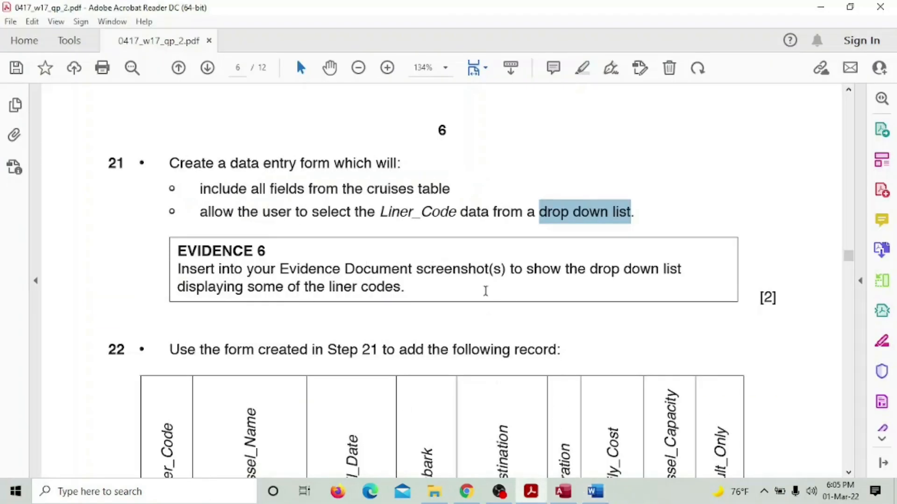
pyautogui.click(506, 304)
pyautogui.scroll(-2, 422, 330)
pyautogui.scroll(-2, 426, 332)
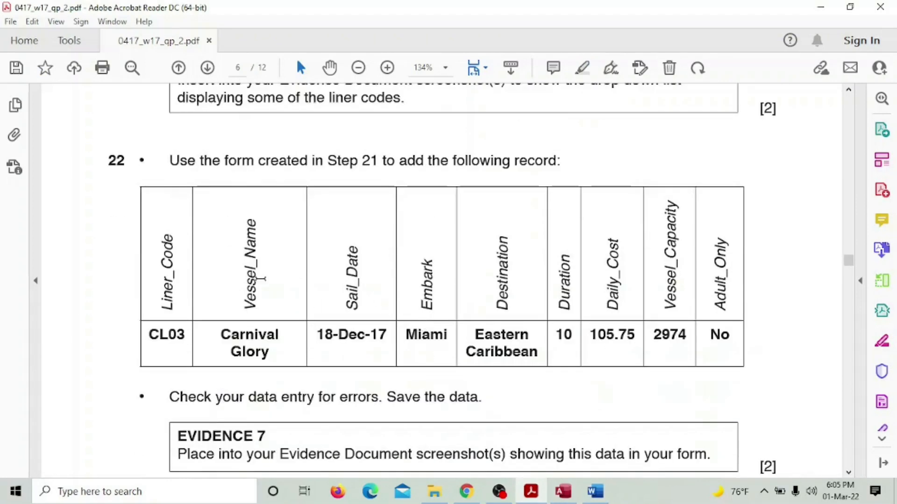
pyautogui.scroll(4, 359, 336)
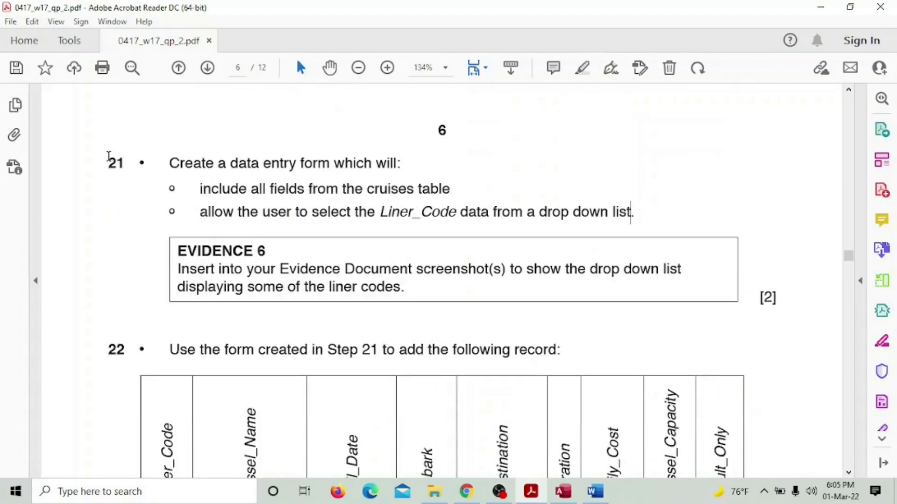
pyautogui.moveTo(109, 157); pyautogui.dragTo(414, 297)
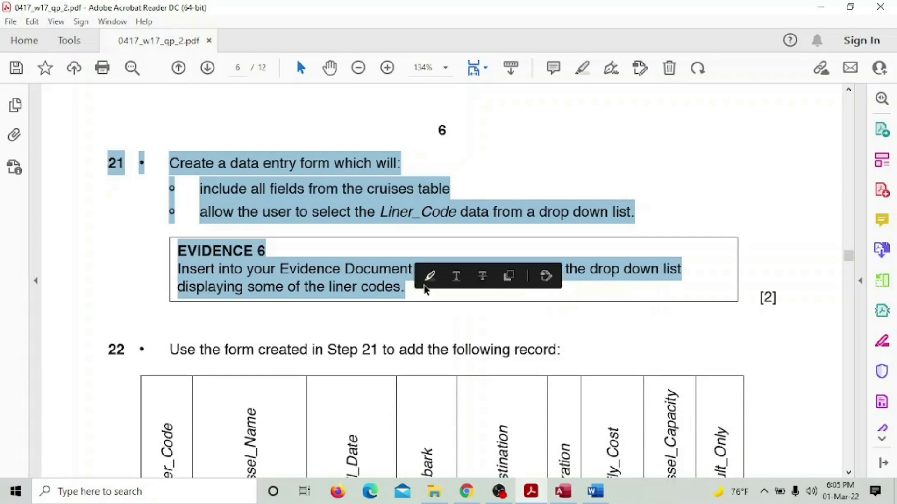
pyautogui.click(427, 277)
# Read question 22 and its Evidence 7 requirement, then switch to Access and start a blank new record in N17CRUISESQ21FORM.
pyautogui.scroll(-5, 241, 131)
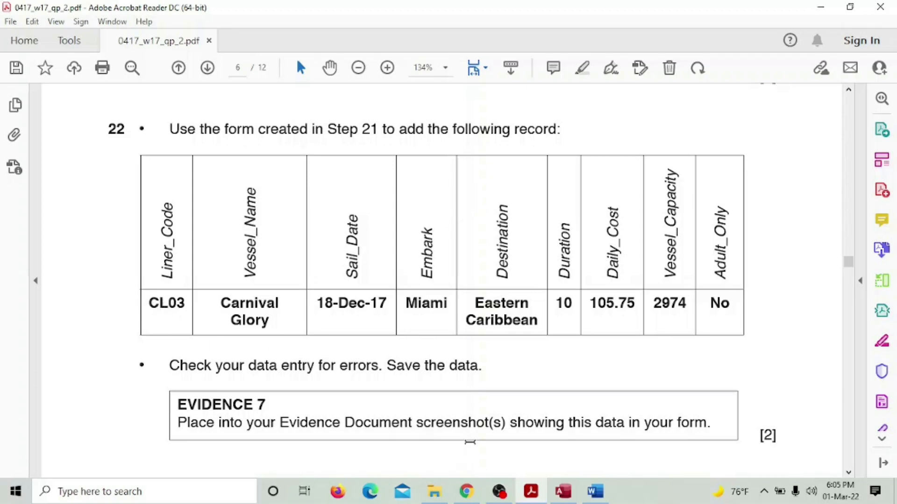
pyautogui.click(560, 490)
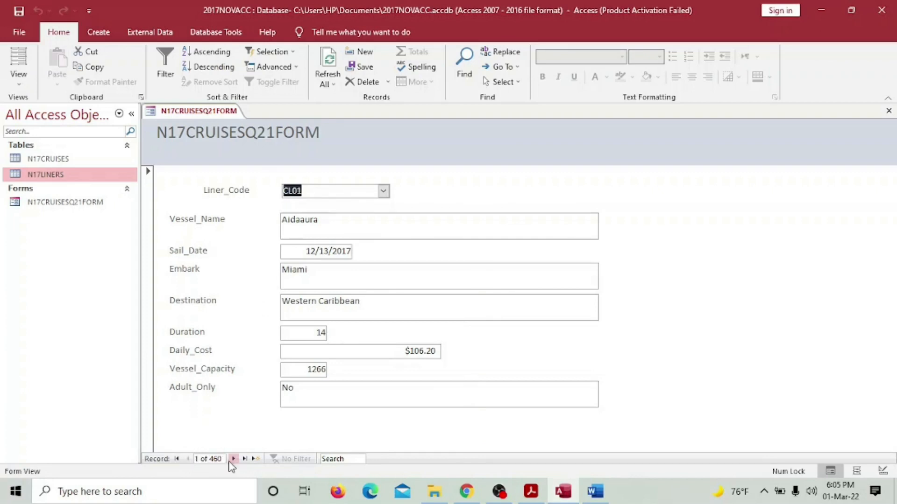
pyautogui.click(20, 87)
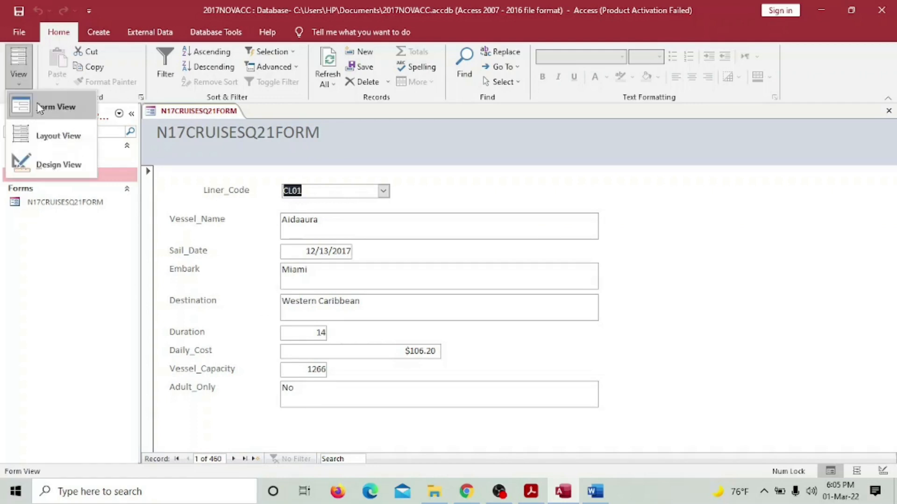
pyautogui.click(220, 438)
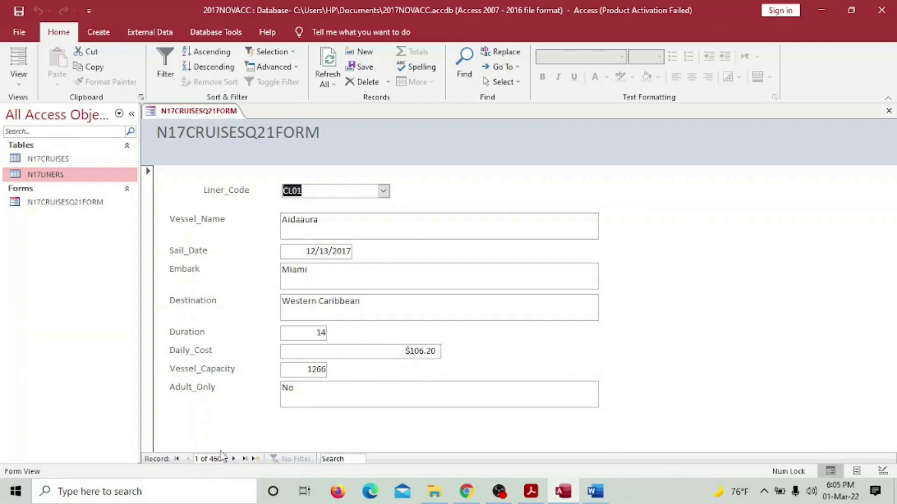
pyautogui.click(255, 460)
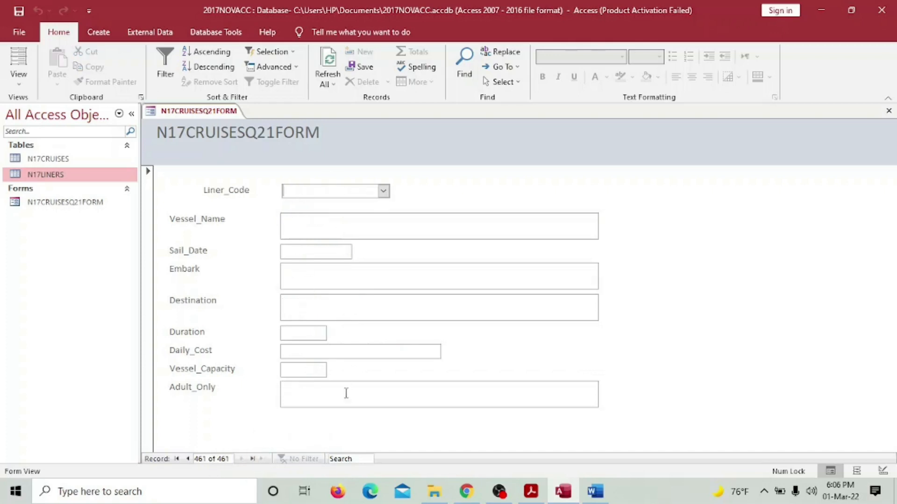
# Set the new record's Liner_Code to CL03 and enter Carnival Glory as the Vessel_Name, checking against the question paper.
pyautogui.click(382, 190)
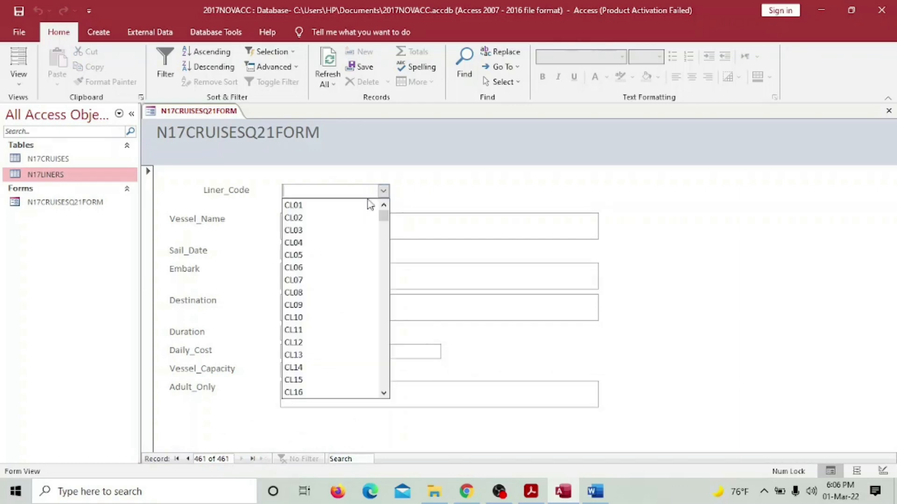
pyautogui.click(341, 230)
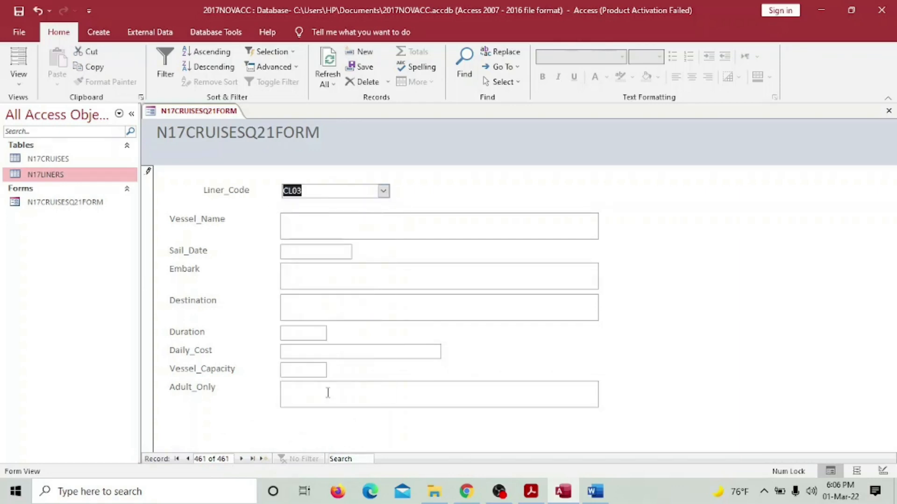
pyautogui.click(536, 495)
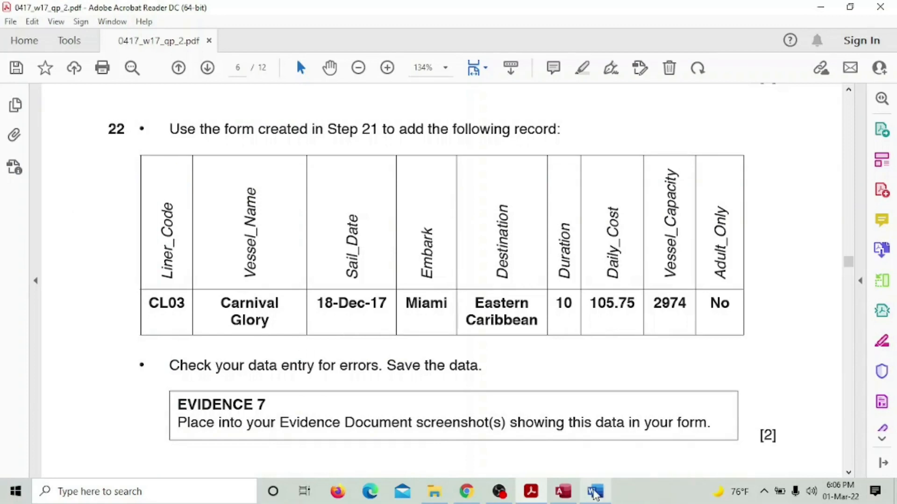
pyautogui.click(561, 496)
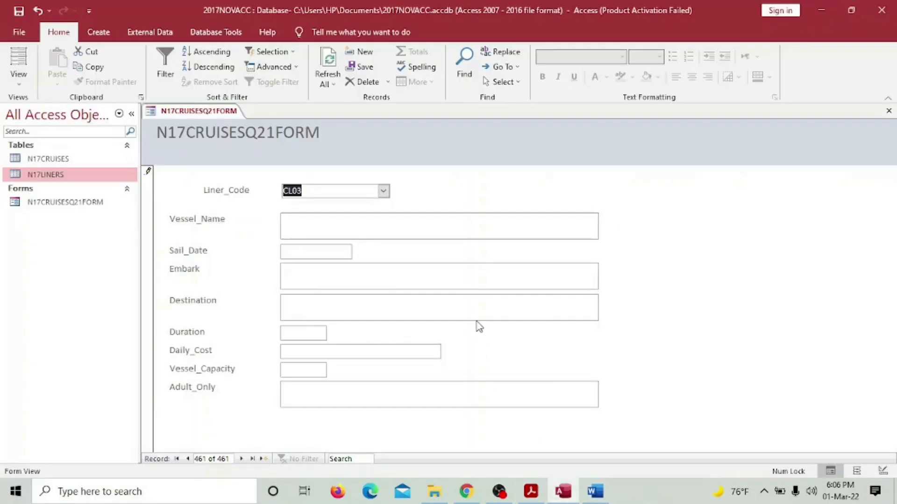
pyautogui.click(494, 228)
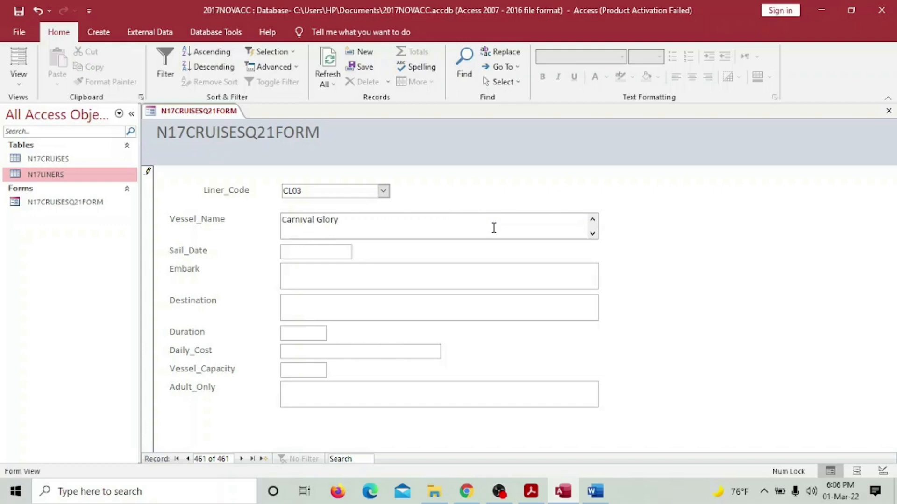
# Check the sailing date in the question paper and enter 18-Dec-17 as the record's Sail_Date.
pyautogui.click(531, 497)
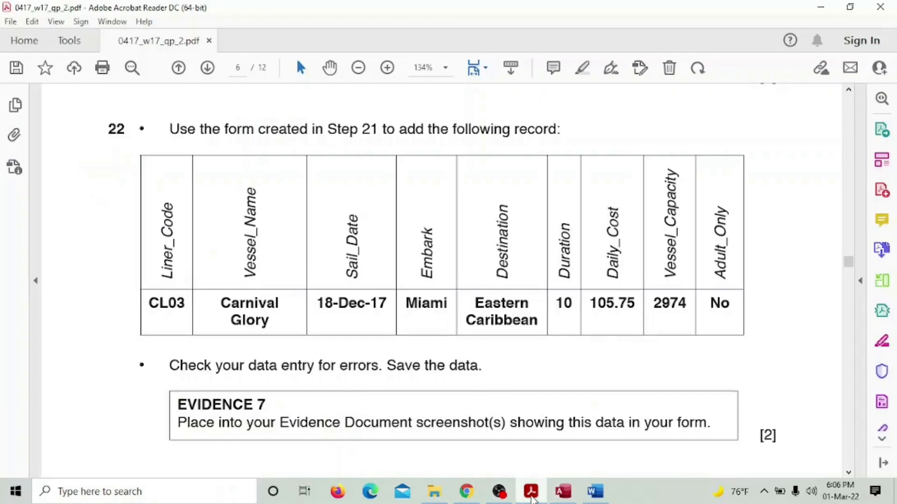
pyautogui.click(563, 492)
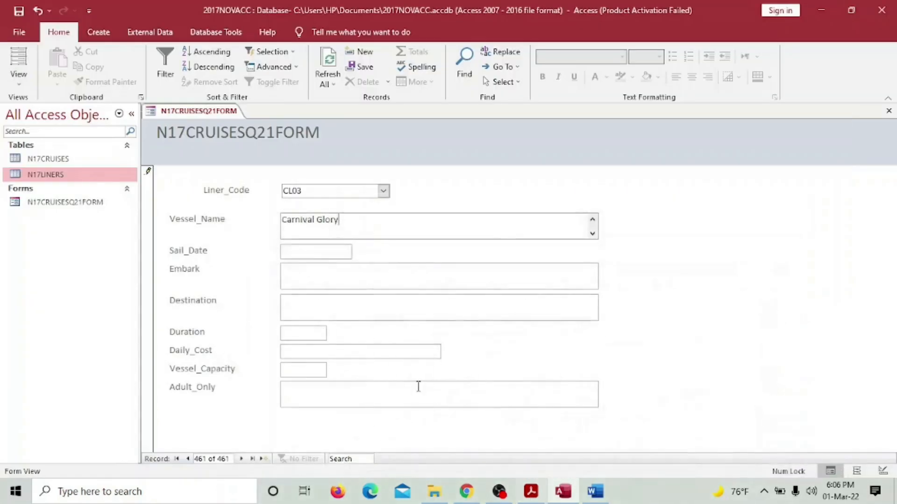
pyautogui.click(325, 253)
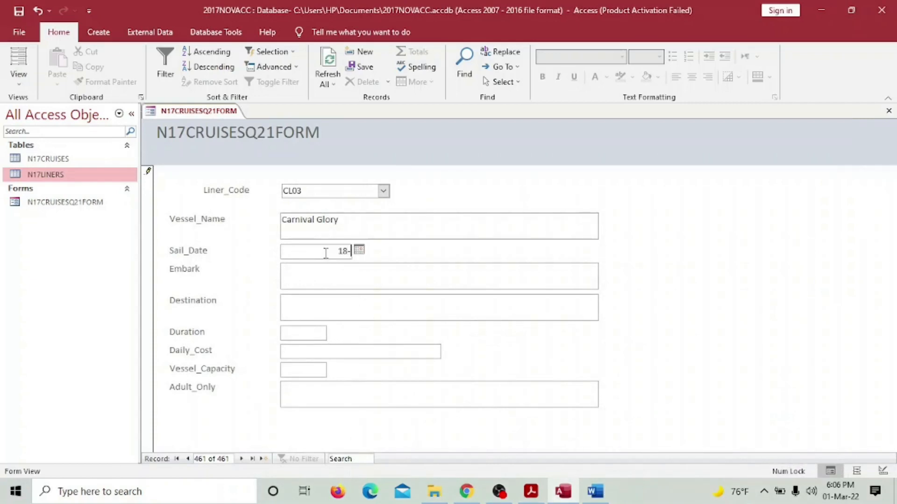
pyautogui.write('18-Dec-17')
pyautogui.click(351, 268)
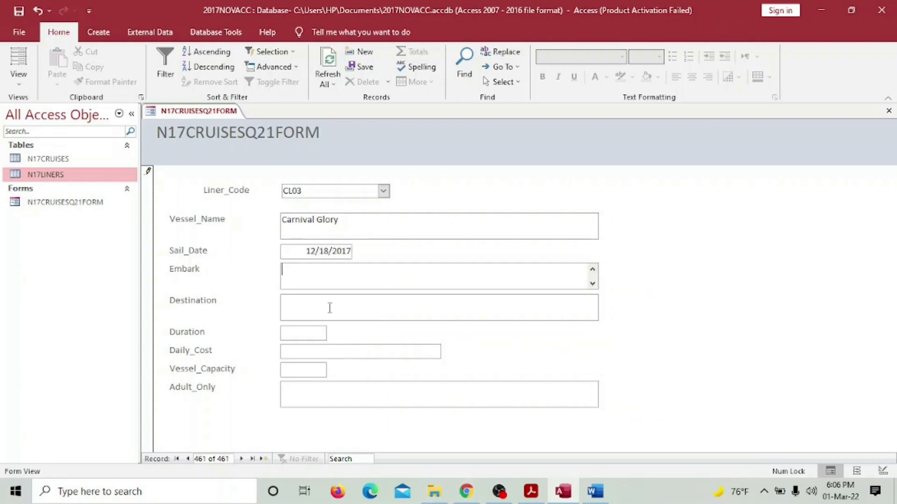
pyautogui.click(296, 251)
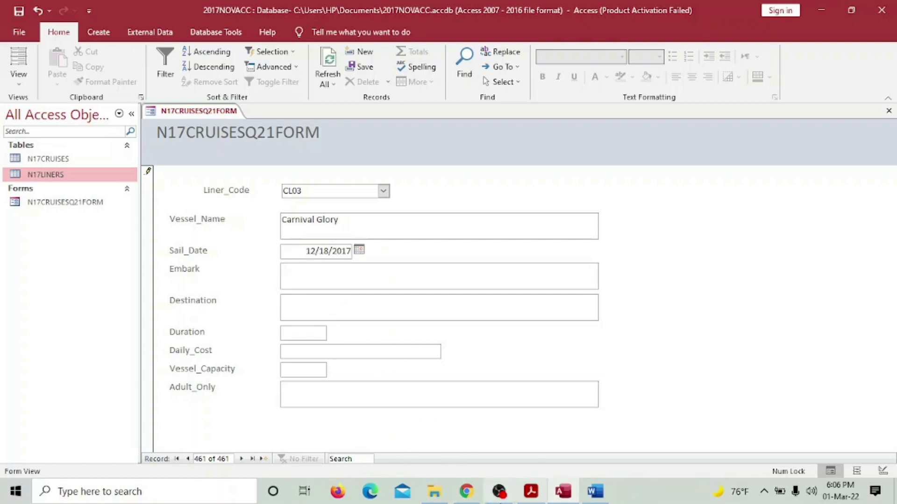
# Look up the embarkation port in the question paper and enter Miami in the form's Embark field.
pyautogui.click(565, 493)
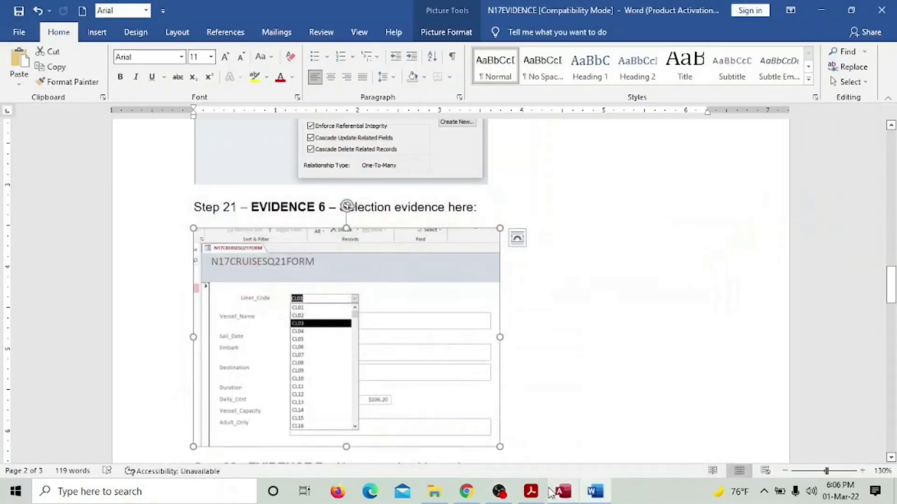
pyautogui.click(532, 494)
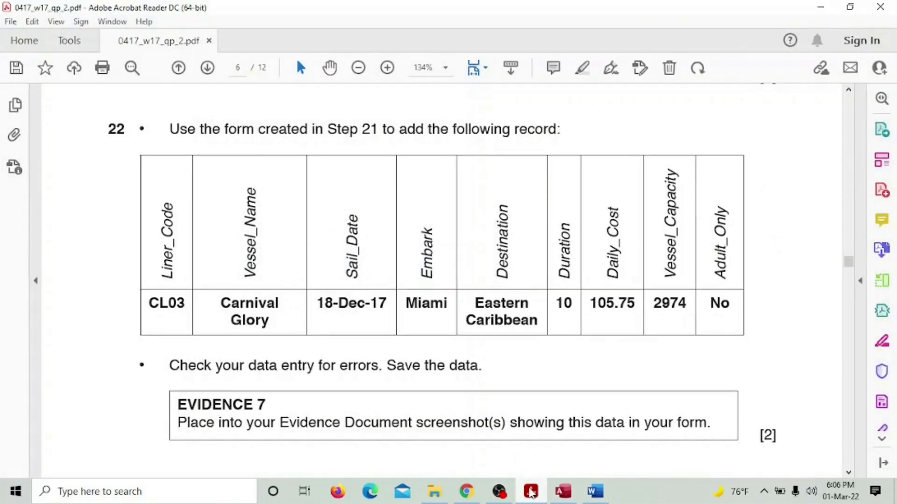
pyautogui.click(531, 492)
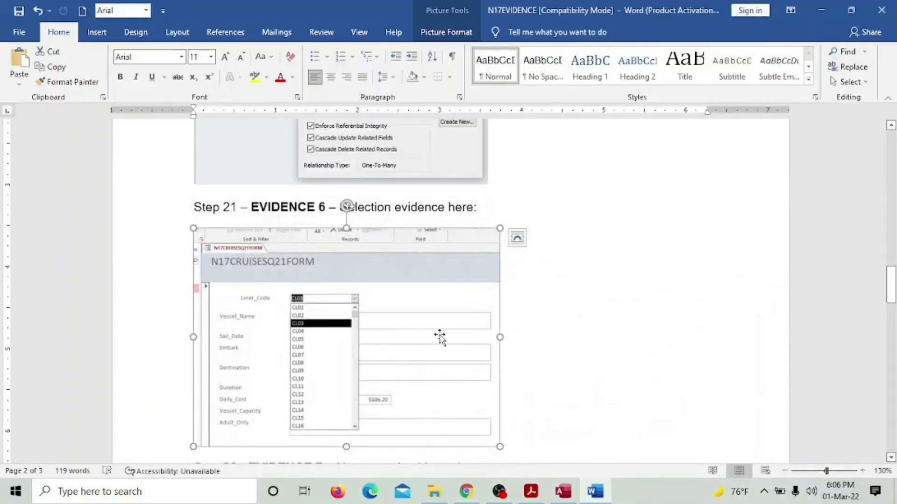
pyautogui.click(563, 491)
pyautogui.click(326, 278)
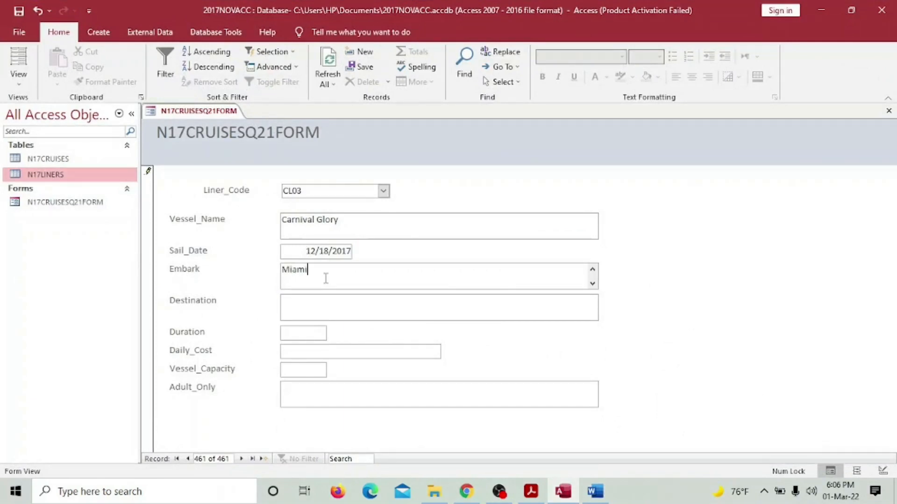
# Look up the destination in the question paper and enter Eastern Caribbean in the form's Destination field.
pyautogui.click(564, 496)
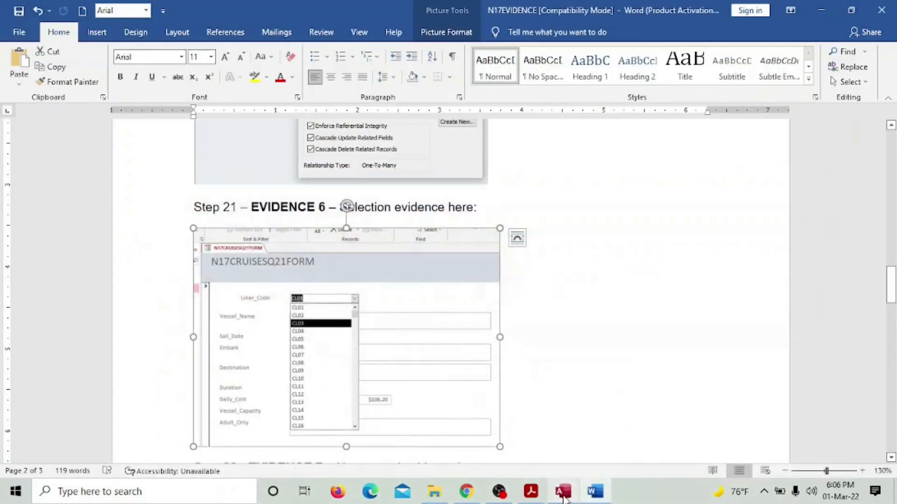
pyautogui.click(531, 499)
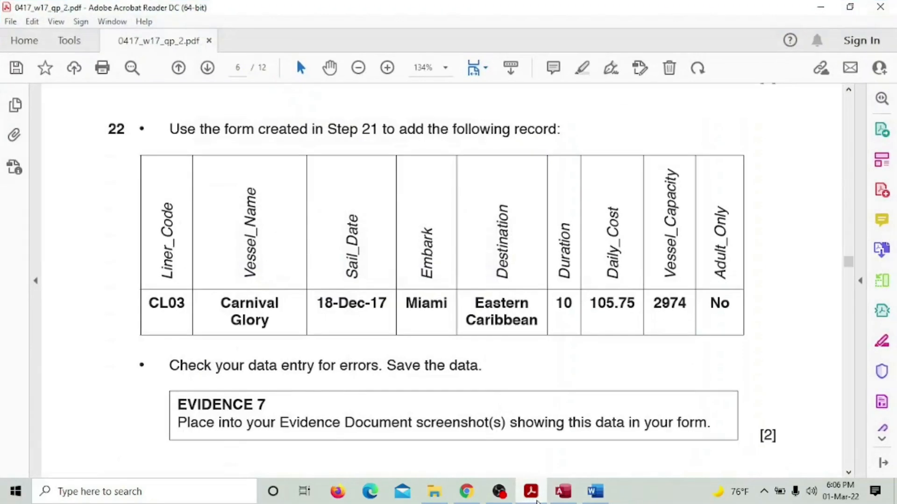
pyautogui.click(533, 499)
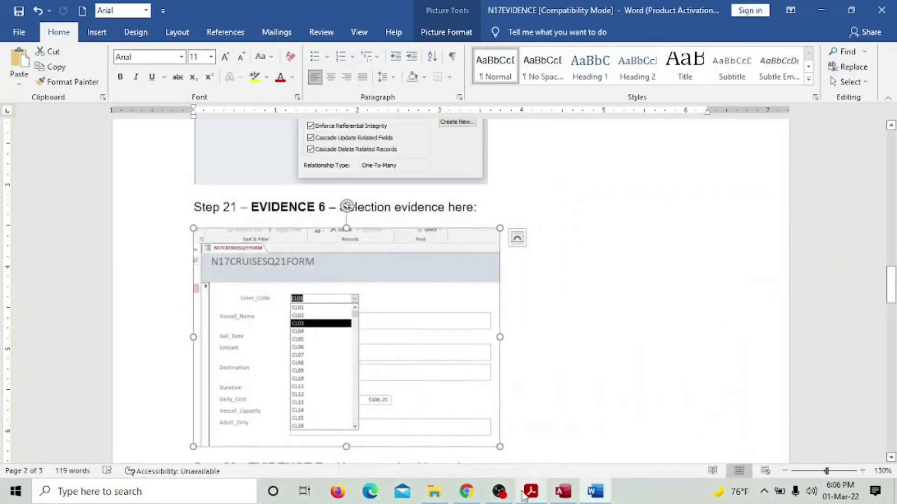
pyautogui.click(563, 496)
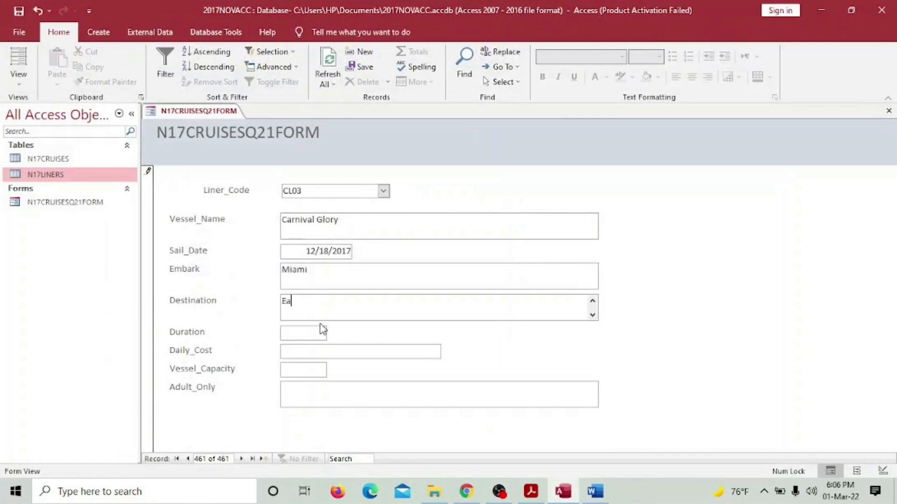
pyautogui.write('Easre')
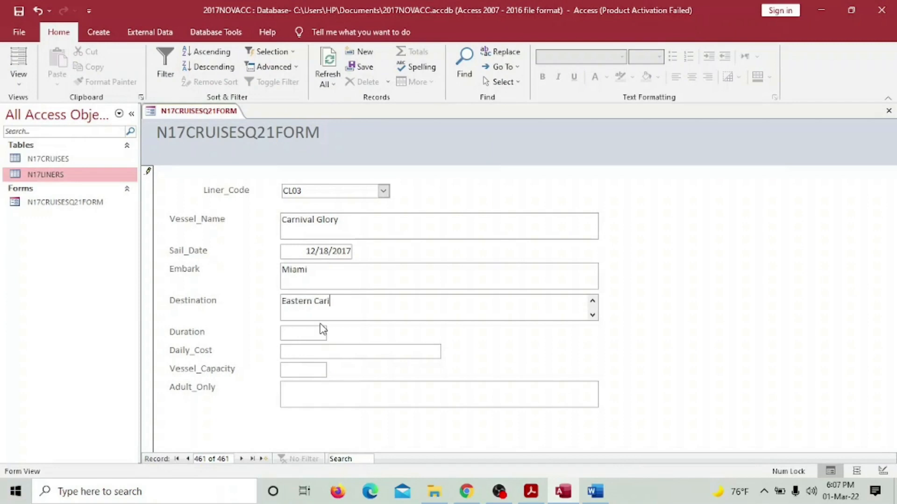
pyautogui.write('rn Carin')
pyautogui.write('ean')
# Set the record's Duration to 10 and its Daily_Cost to 105.75, checking both against the question paper.
pyautogui.click(537, 496)
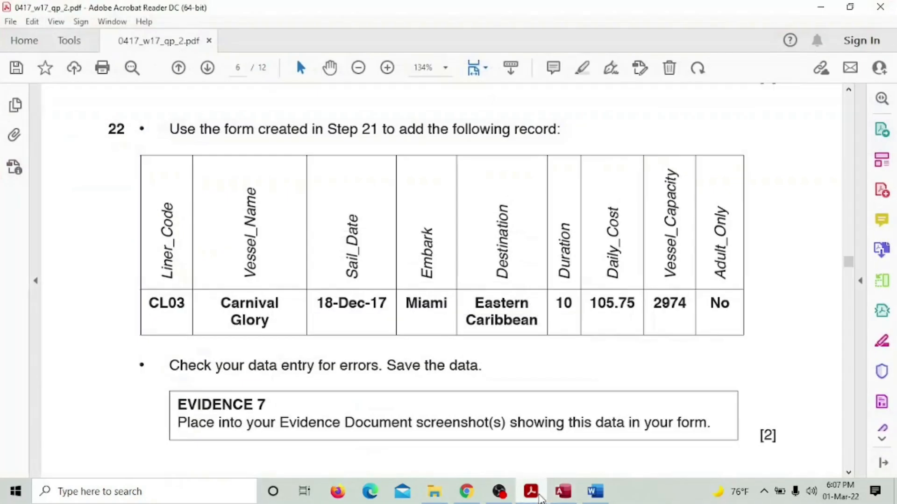
pyautogui.click(537, 495)
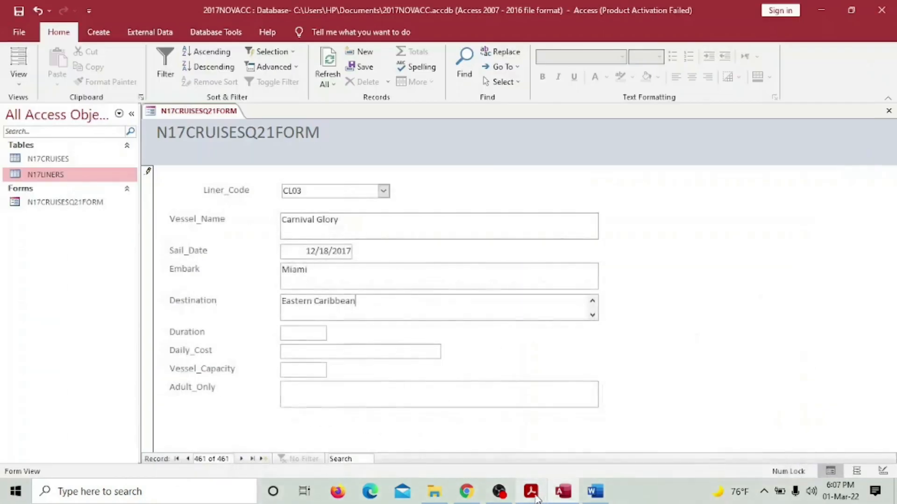
pyautogui.click(299, 334)
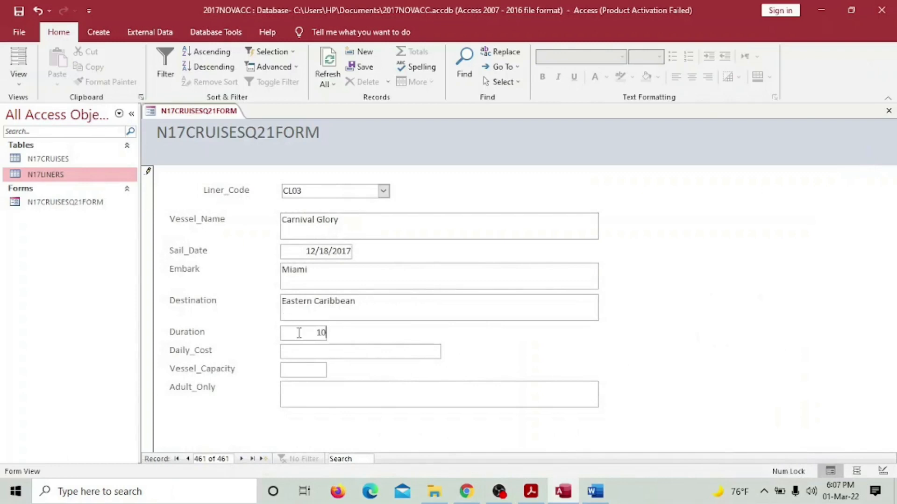
pyautogui.write('105.')
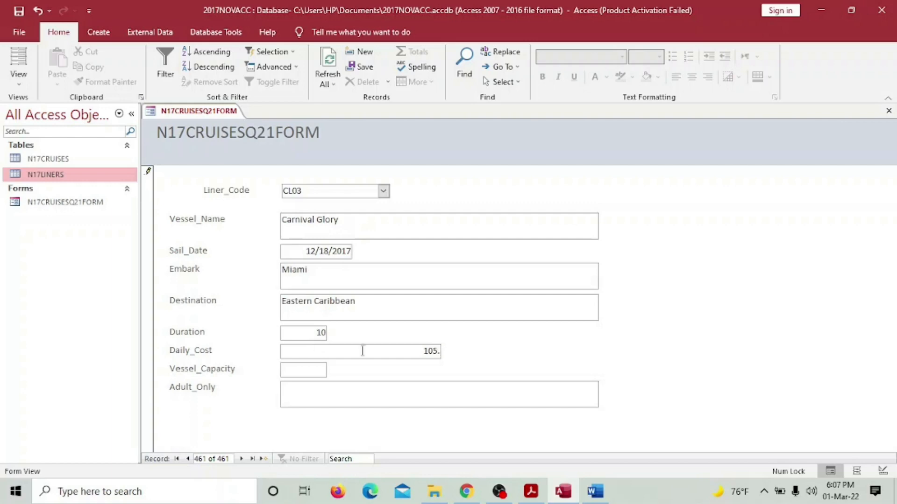
pyautogui.click(528, 495)
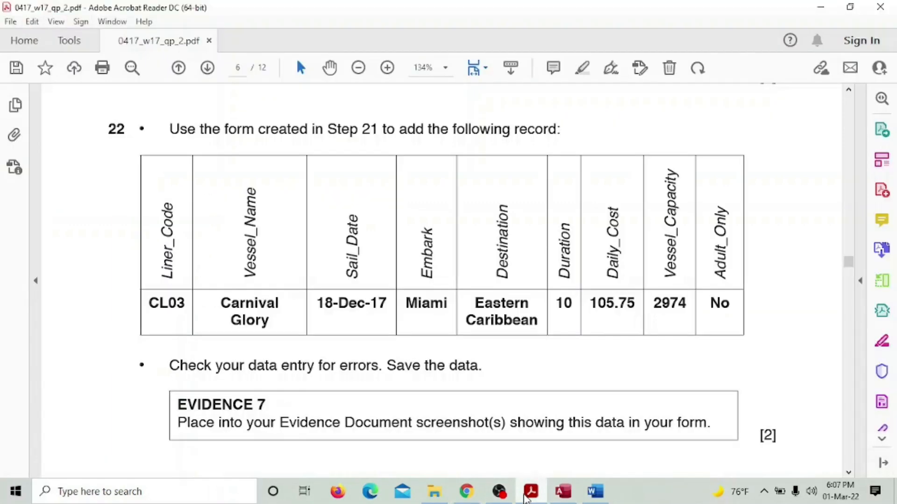
pyautogui.click(528, 497)
pyautogui.write('05.74')
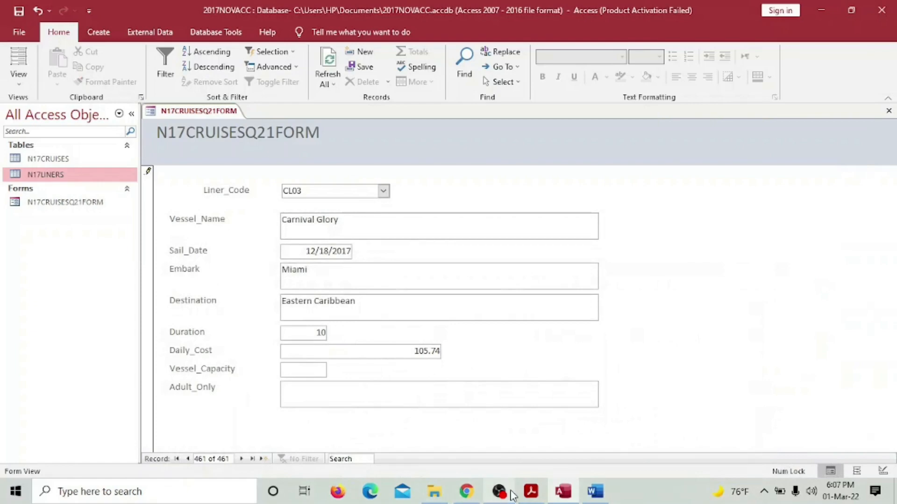
pyautogui.press('BackSpace')
pyautogui.write('5')
# Look up the vessel capacity in the question paper and enter 2974 in the form's Vessel_Capacity field.
pyautogui.click(318, 372)
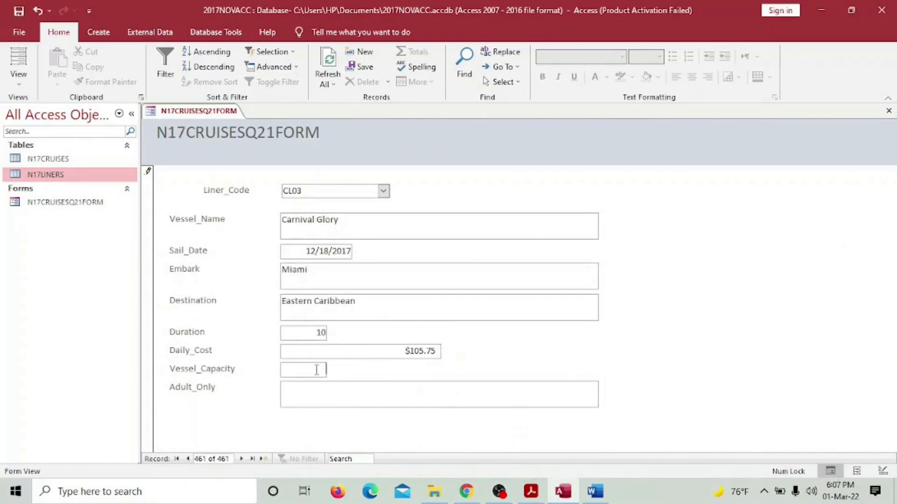
pyautogui.click(532, 491)
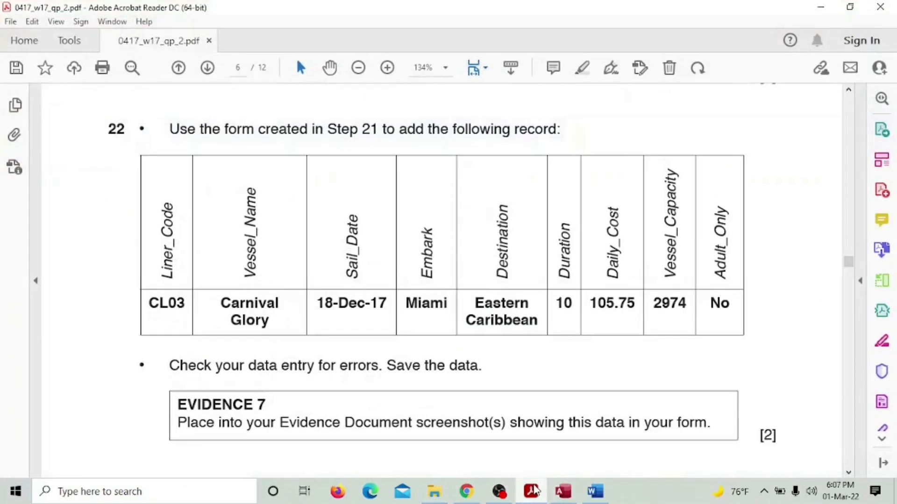
pyautogui.click(532, 491)
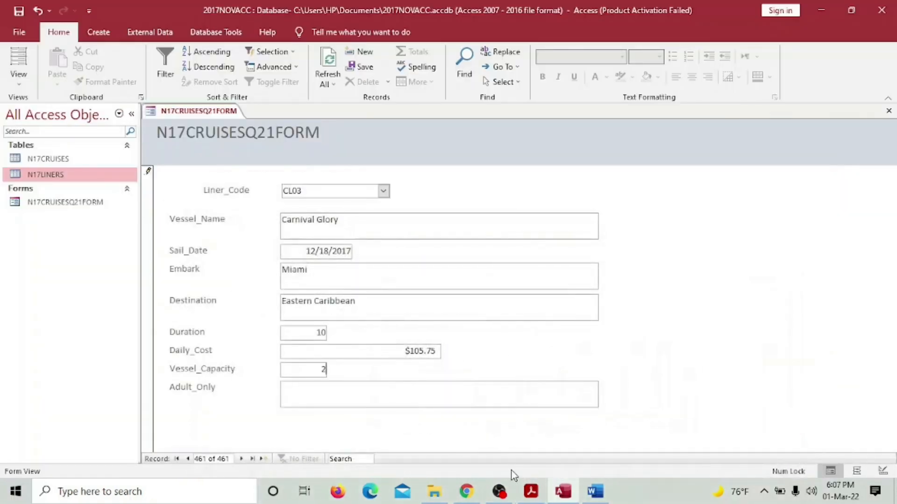
pyautogui.write('2974')
# Check the Adult_Only value in the question paper, enter No in the form, and save the record.
pyautogui.click(482, 393)
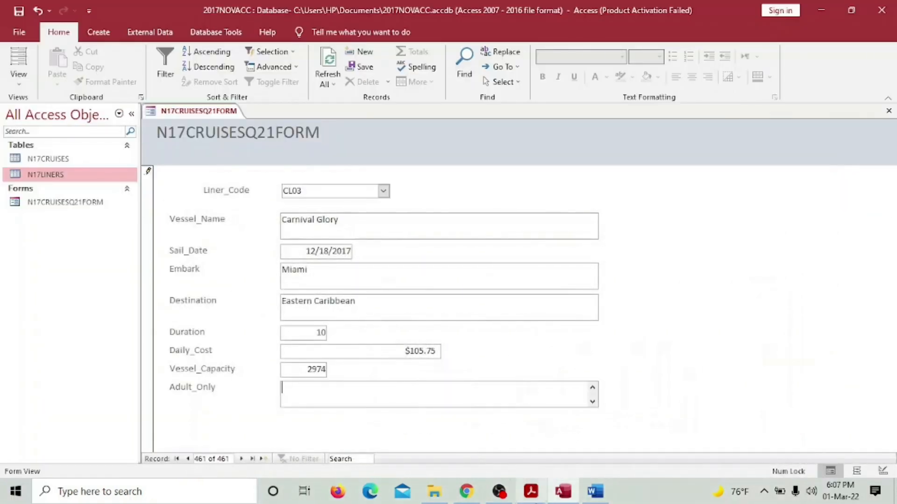
pyautogui.click(531, 491)
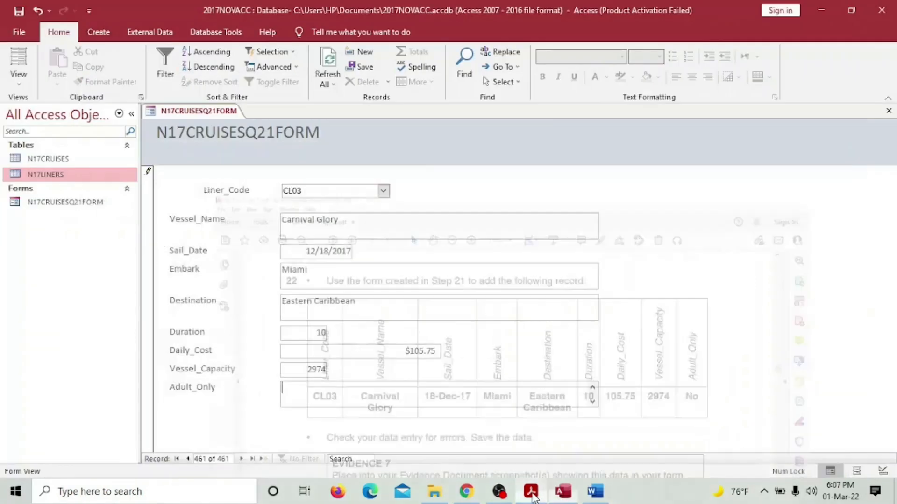
pyautogui.click(396, 388)
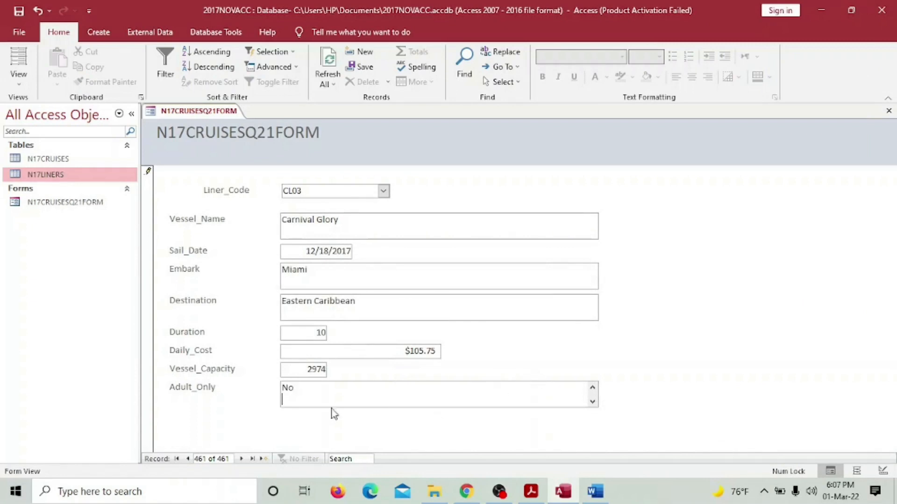
pyautogui.click(19, 12)
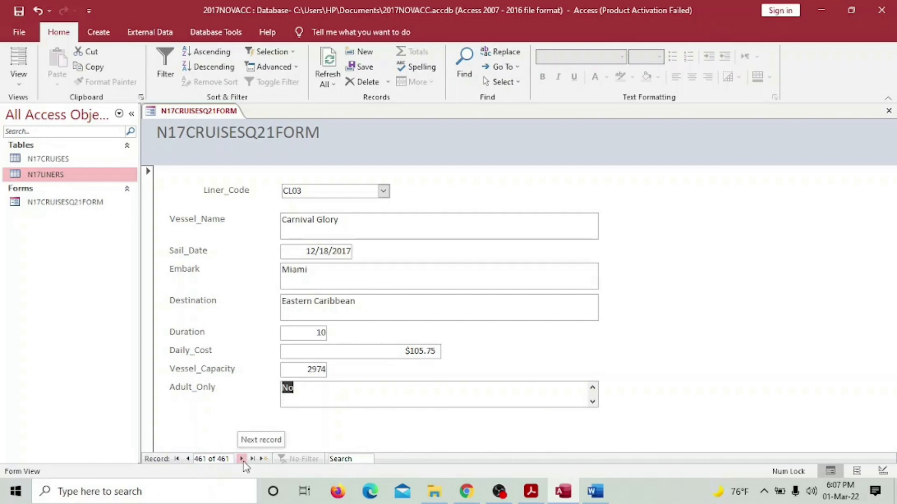
# Go to the form's first record and read the Evidence 7 requirement in the question paper.
pyautogui.click(178, 460)
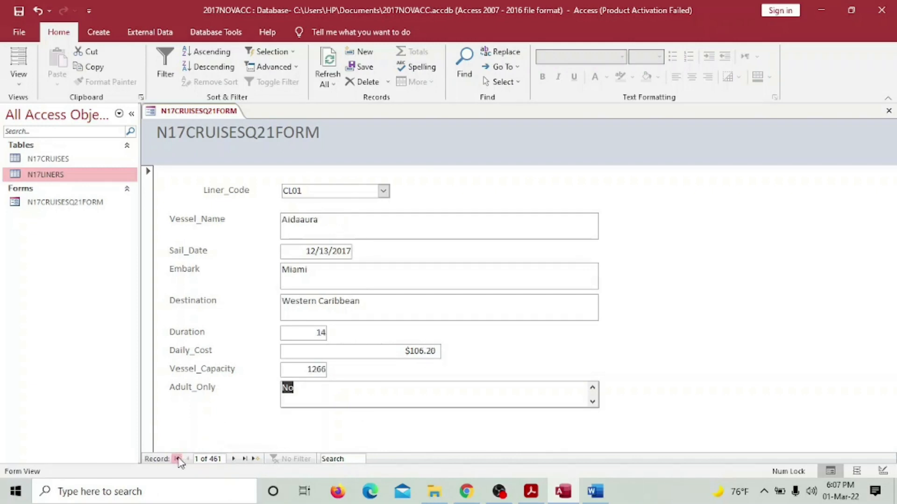
pyautogui.click(213, 459)
pyautogui.click(178, 460)
pyautogui.click(531, 491)
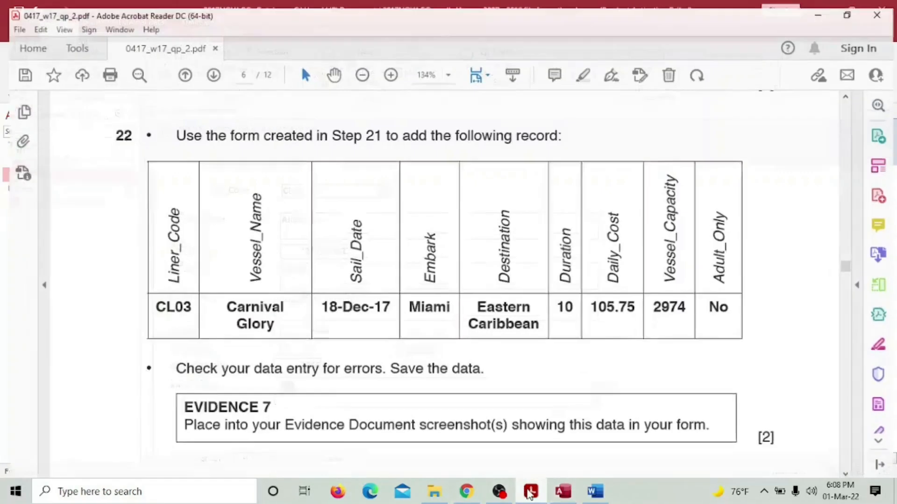
pyautogui.scroll(-3, 406, 324)
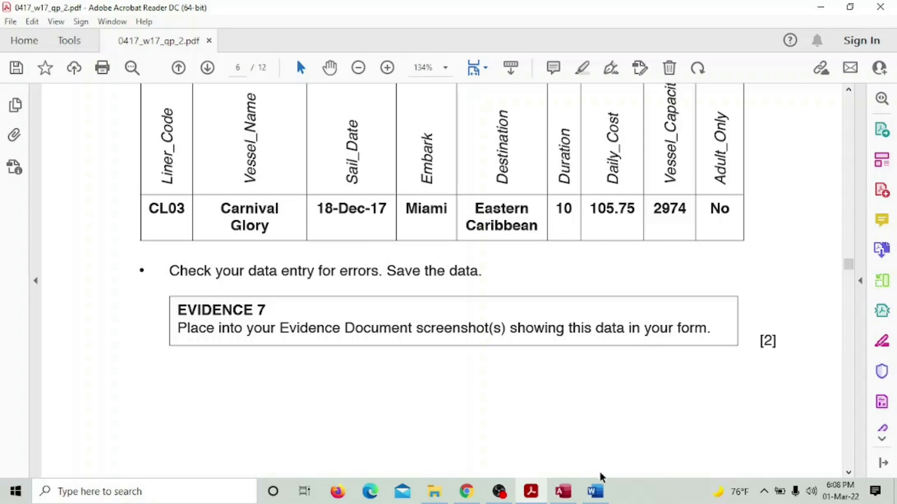
pyautogui.click(573, 493)
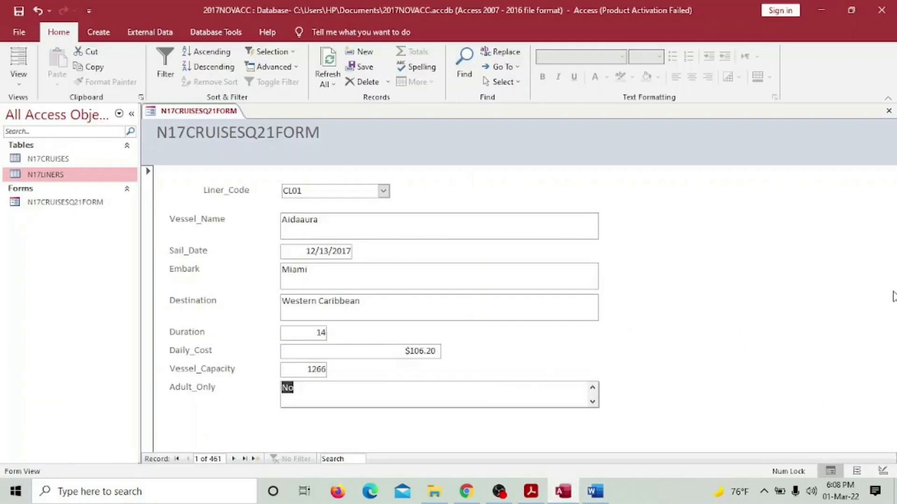
# Capture the N17CRUISESQ21FORM area showing the first record and copy the screenshot to the clipboard.
pyautogui.press('Print')
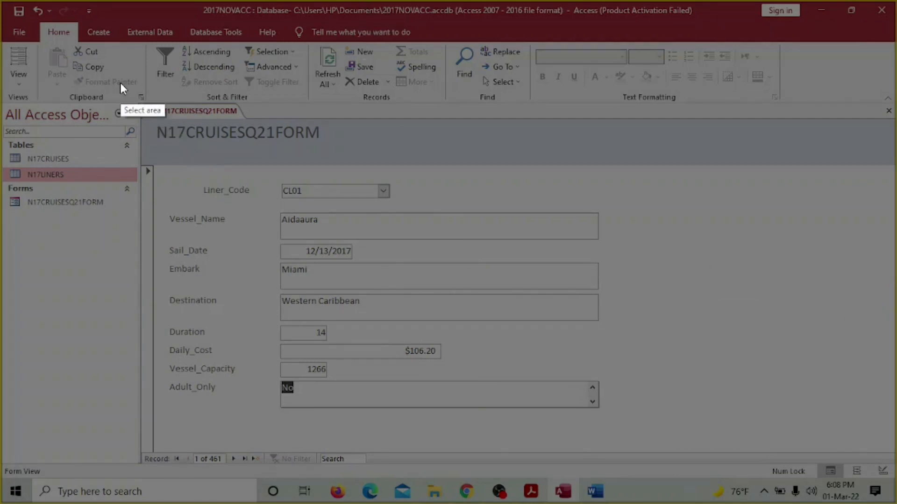
pyautogui.moveTo(127, 90)
pyautogui.mouseDown()
pyautogui.moveTo(135, 108)
pyautogui.moveTo(506, 423)
pyautogui.moveTo(612, 423)
pyautogui.mouseUp()
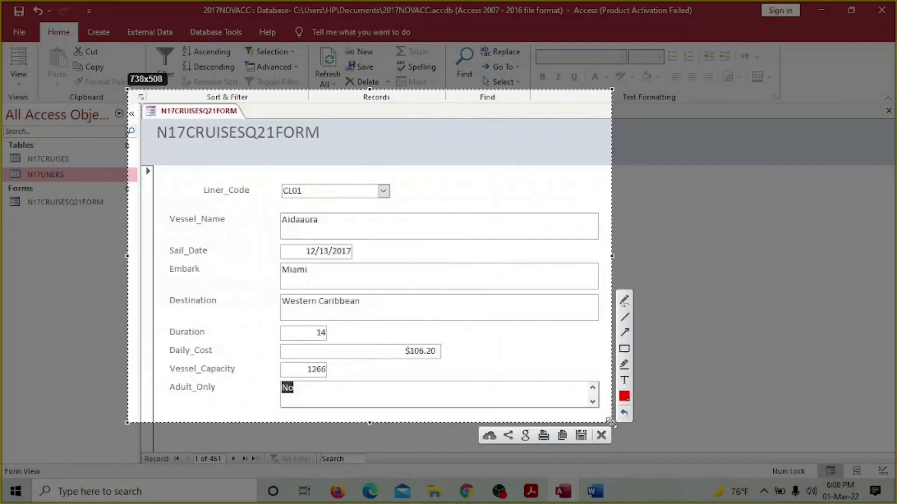
pyautogui.click(562, 436)
# Paste the form screenshot under Step 22 - EVIDENCE 7 in the Word document N17EVIDENCE and shrink it to about 4.4 inches wide.
pyautogui.click(595, 491)
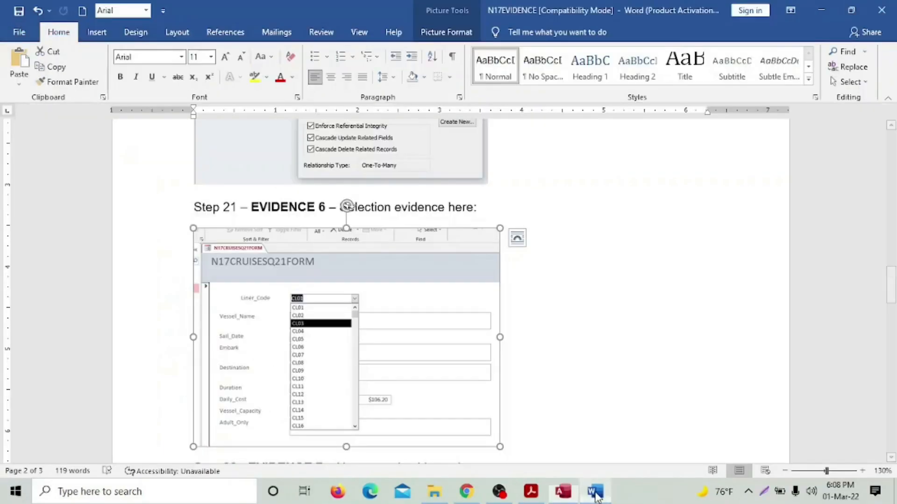
pyautogui.scroll(-5, 283, 309)
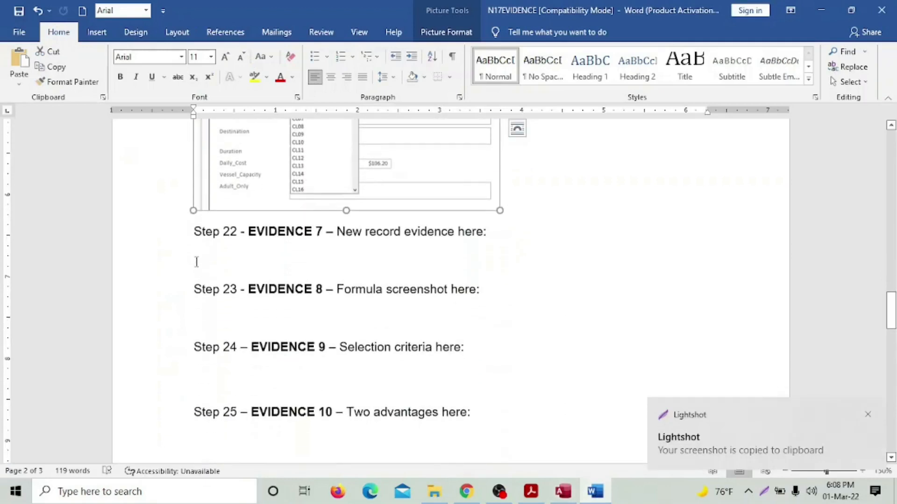
pyautogui.click(195, 261)
pyautogui.hotkey('ctrl', 'v')
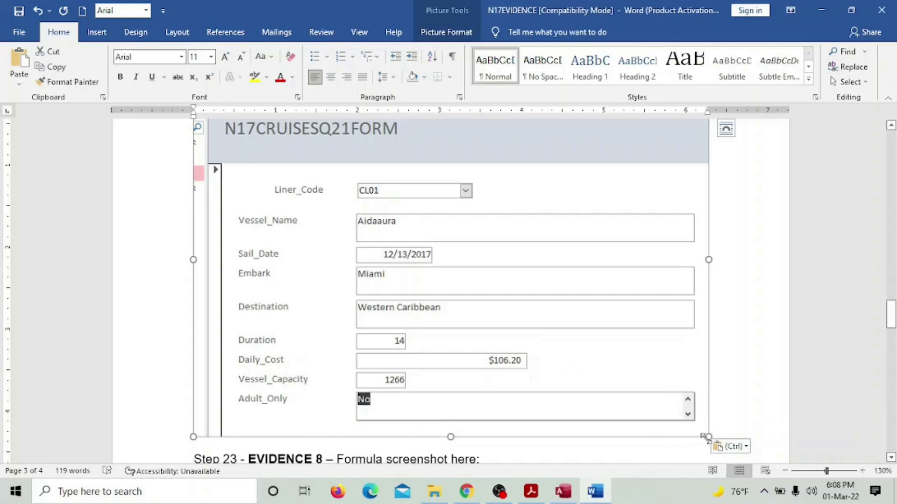
pyautogui.moveTo(708, 436); pyautogui.dragTo(499, 332)
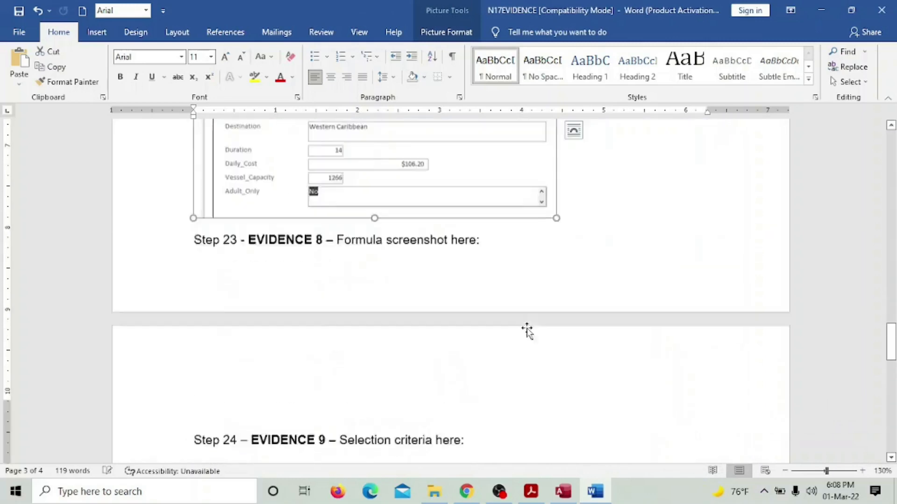
pyautogui.scroll(4, 526, 327)
pyautogui.scroll(-1, 527, 326)
pyautogui.scroll(-2, 503, 308)
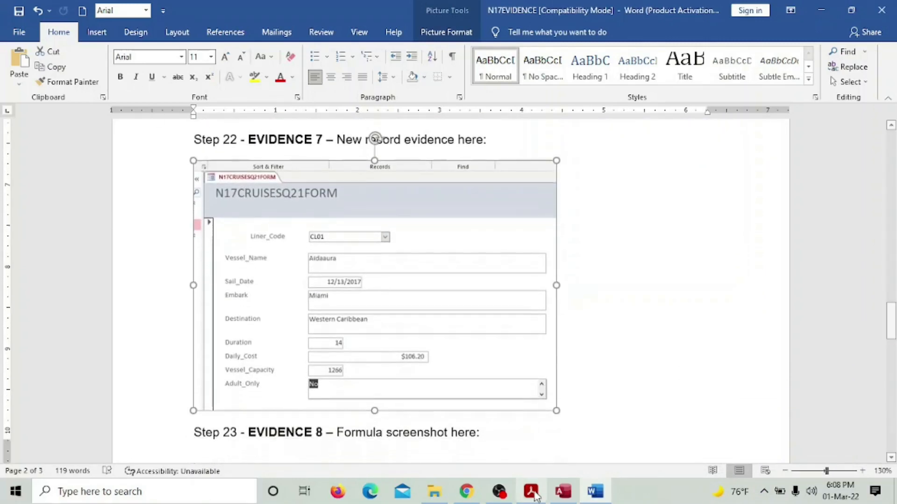
# Switch to the question paper PDF and highlight all of question 22, from its heading through the Evidence 7 instruction.
pyautogui.hotkey('alt', 'Tab')
pyautogui.scroll(-3, 448, 362)
pyautogui.scroll(5, 457, 353)
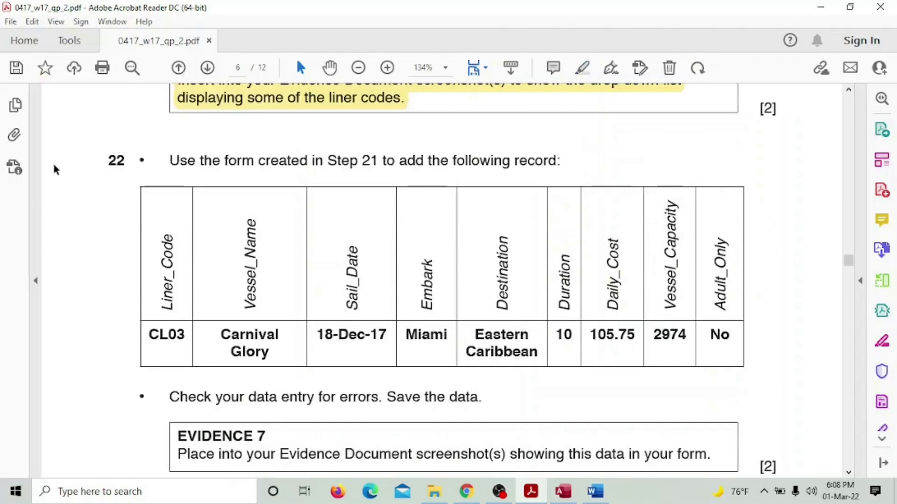
pyautogui.moveTo(105, 161); pyautogui.dragTo(704, 456)
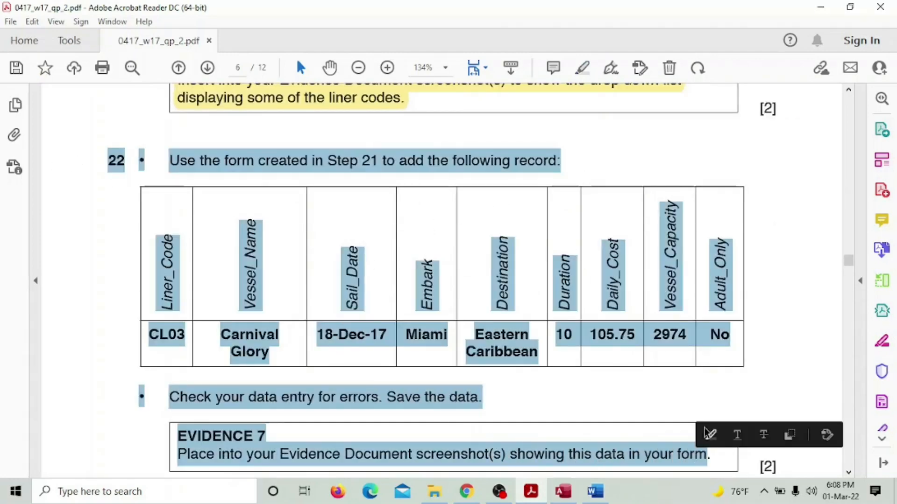
pyautogui.click(707, 430)
pyautogui.scroll(-5, 706, 420)
pyautogui.scroll(-10, 705, 411)
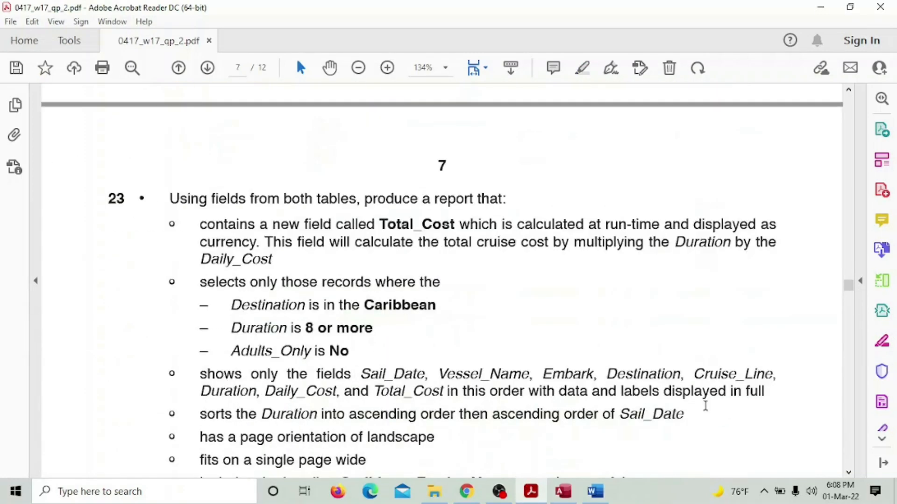